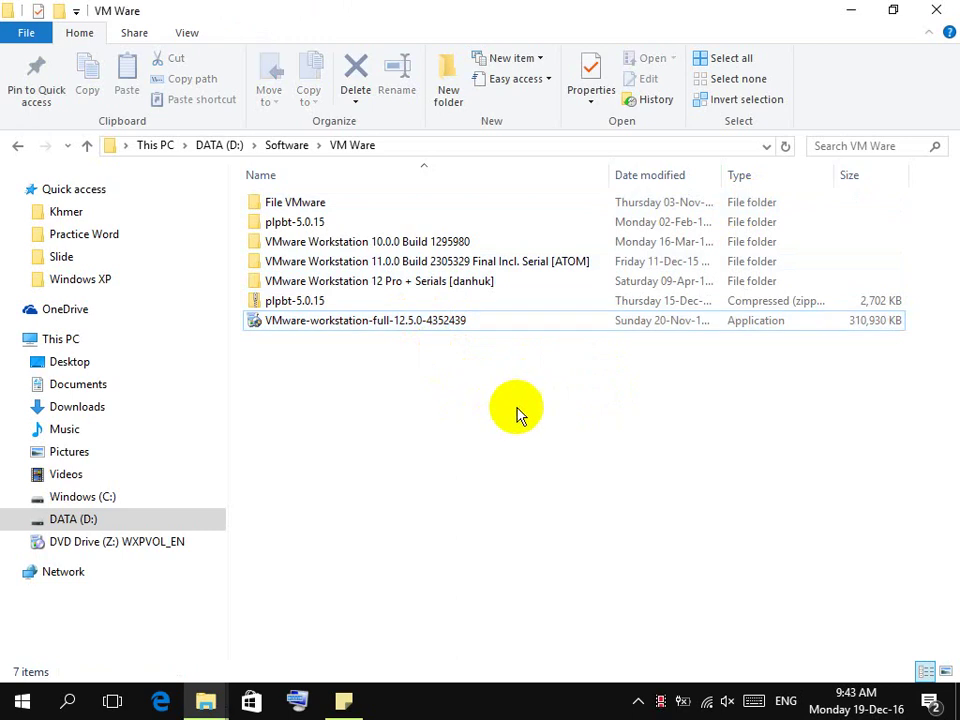
Launch the VMware-workstation-full-12.0.0-2985596 installer from the 64-bit subfolder of the VMware Workstation 12 Pro folder.
left_click(453, 283)
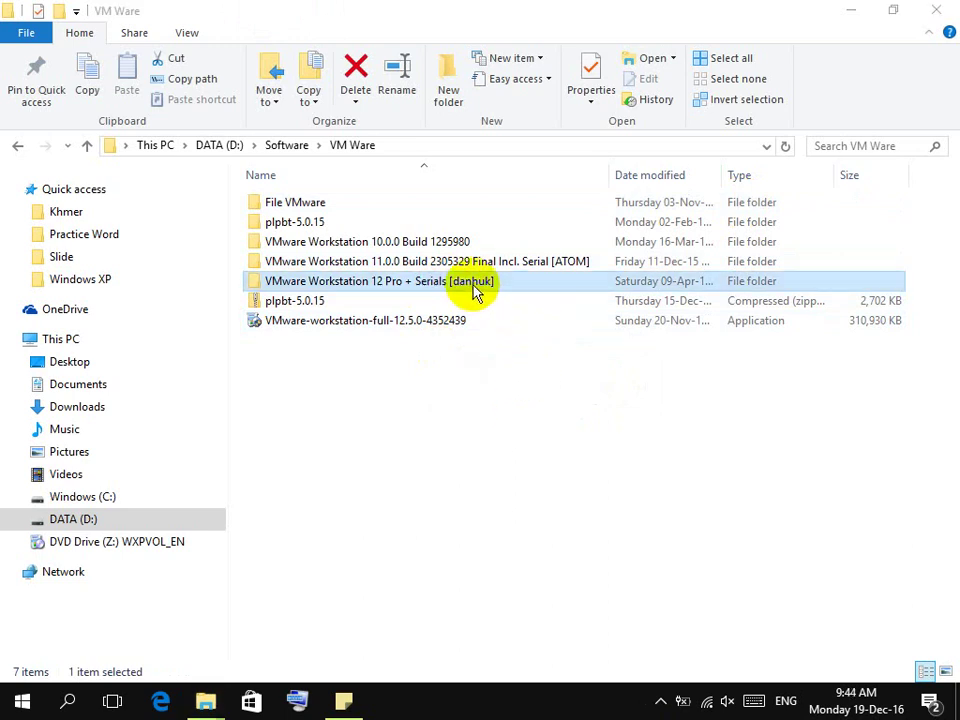
left_click(476, 318)
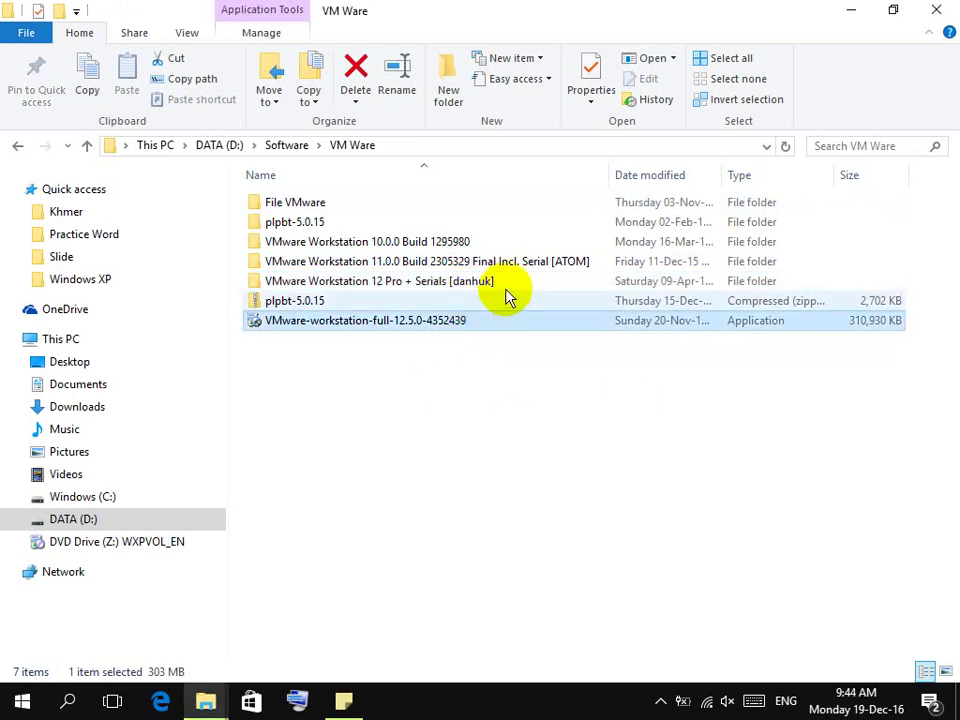
left_click(514, 285)
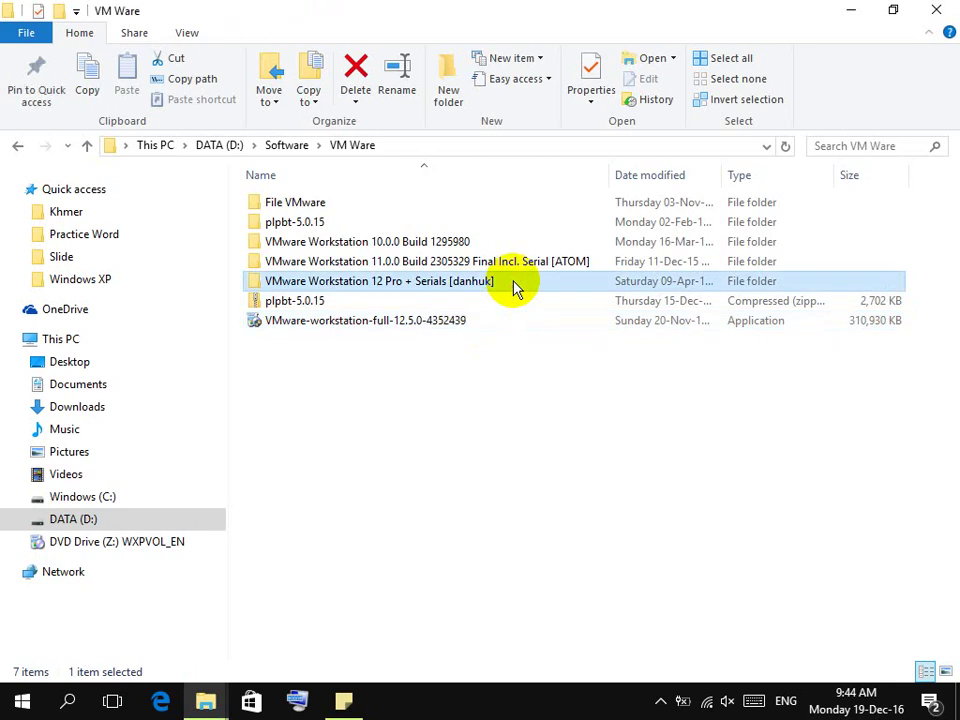
double_click(514, 284)
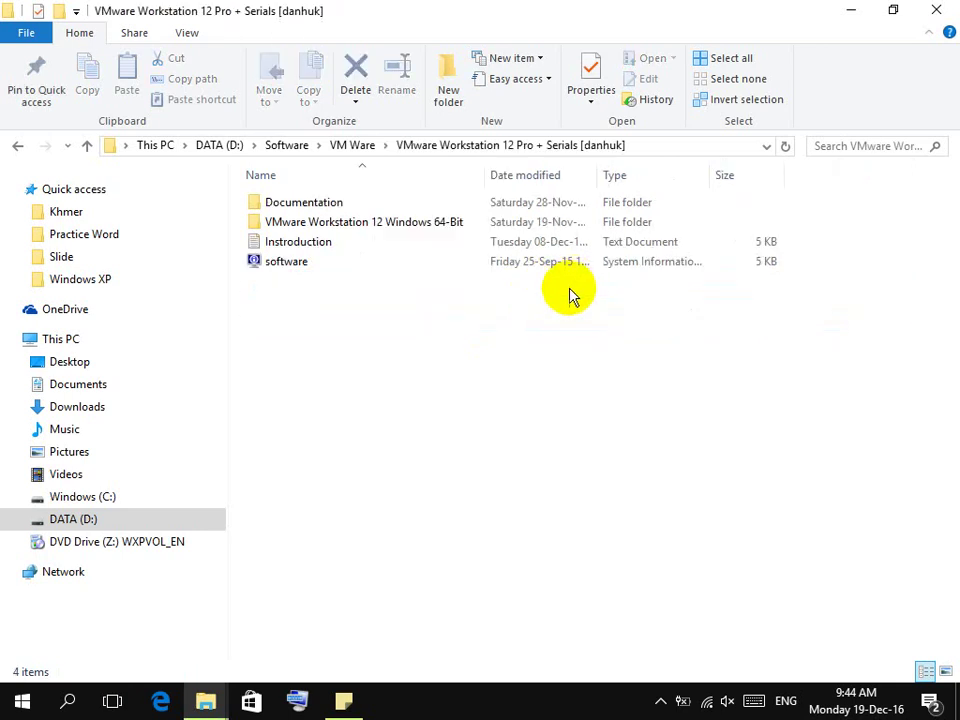
double_click(381, 221)
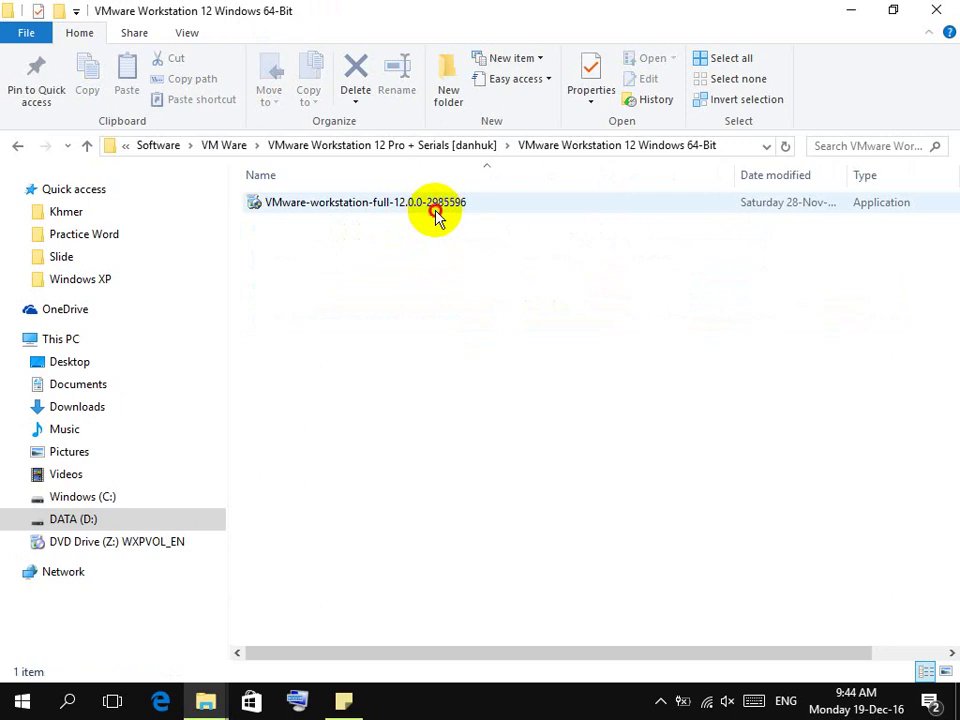
double_click(437, 216)
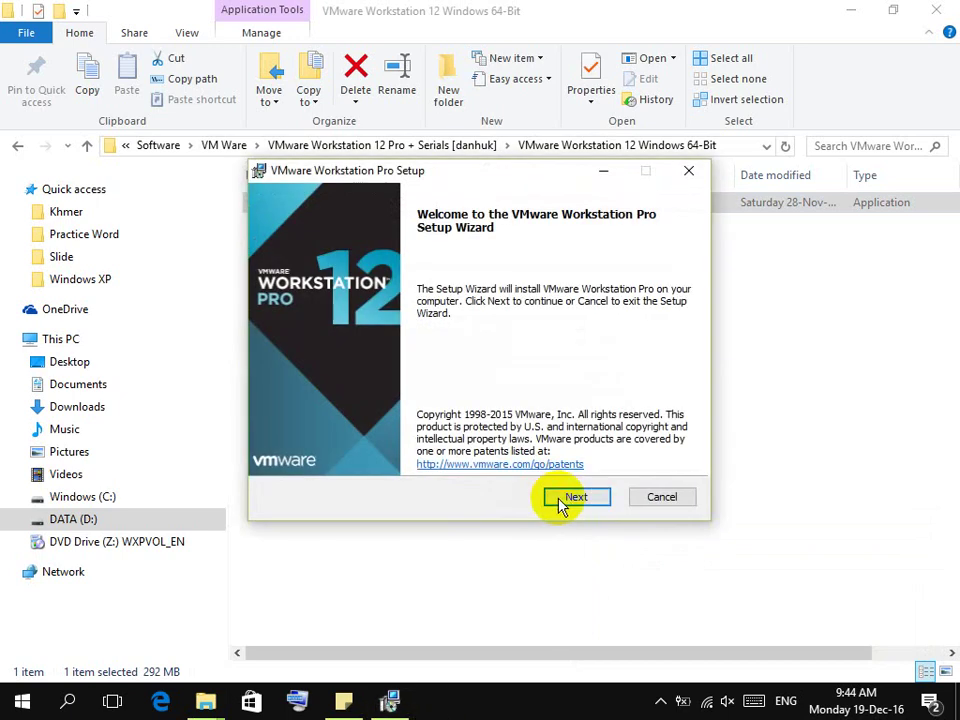
Accept the license agreement, keep the default custom setup, and disable checking for product updates on startup.
left_click(572, 498)
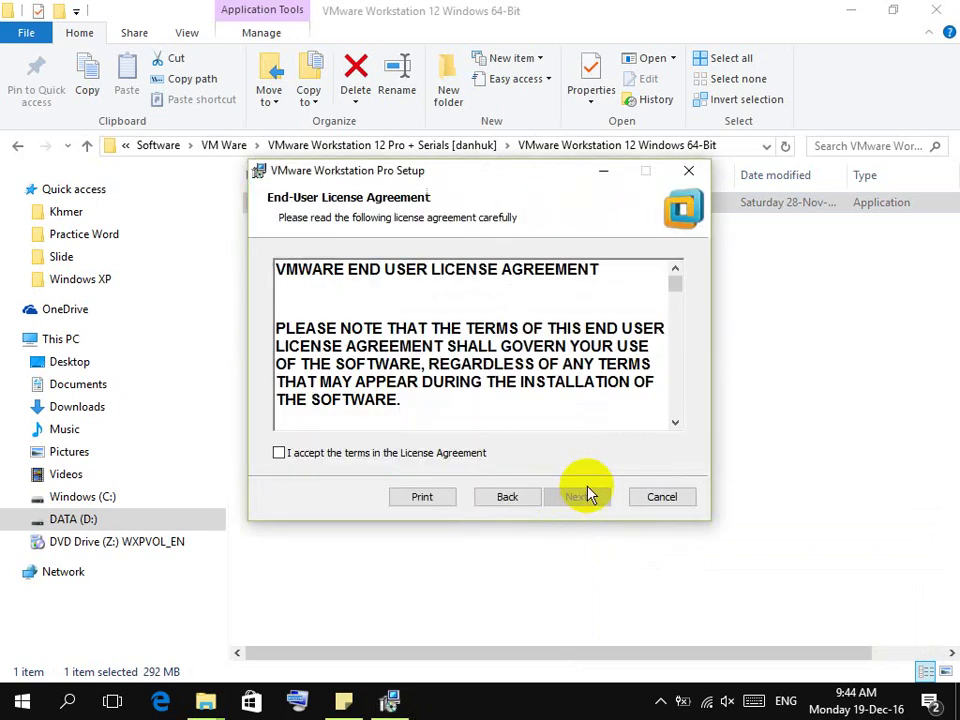
left_click(416, 460)
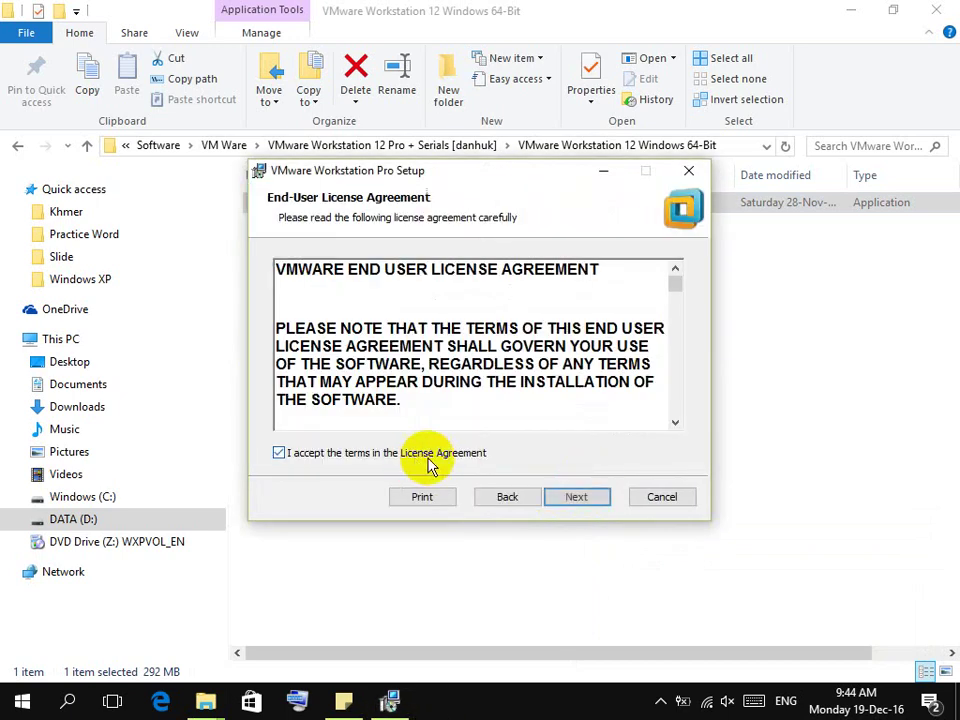
left_click(578, 498)
left_click(578, 497)
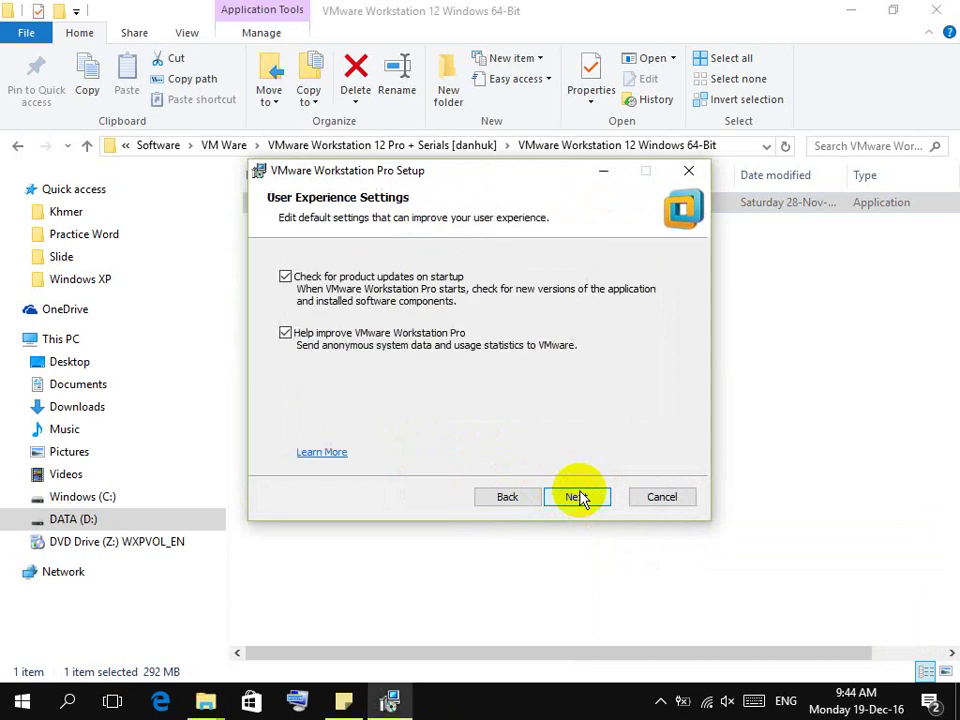
left_click(285, 278)
Move the setup wizard aside and open the Instroduction text file from the parent folder in a maximized window.
left_click_drag(383, 176, 497, 280)
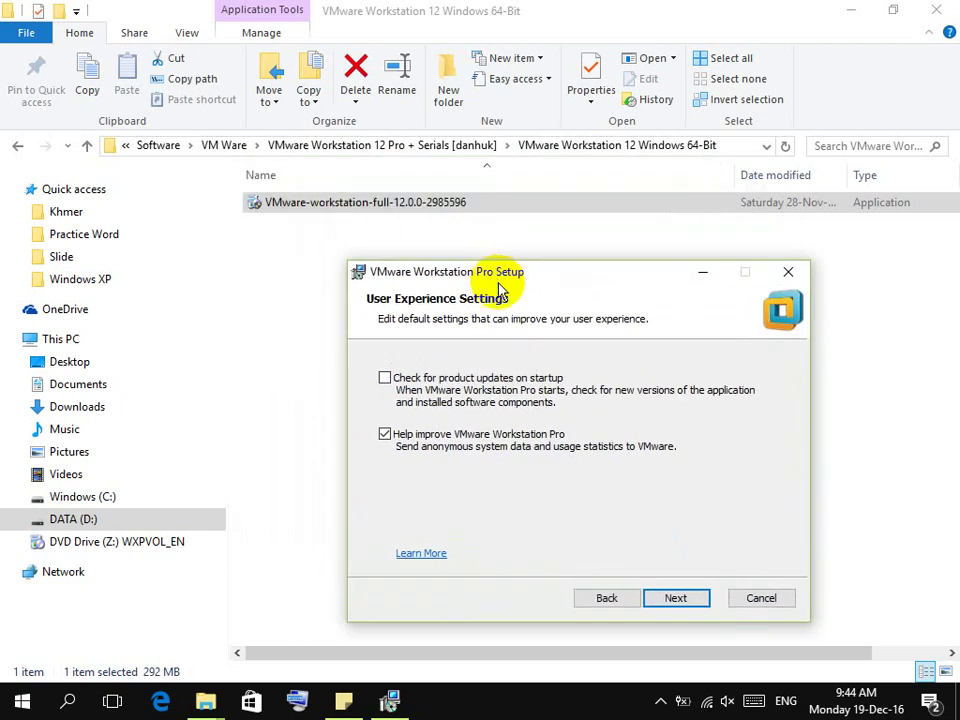
left_click(456, 240)
left_click(377, 146)
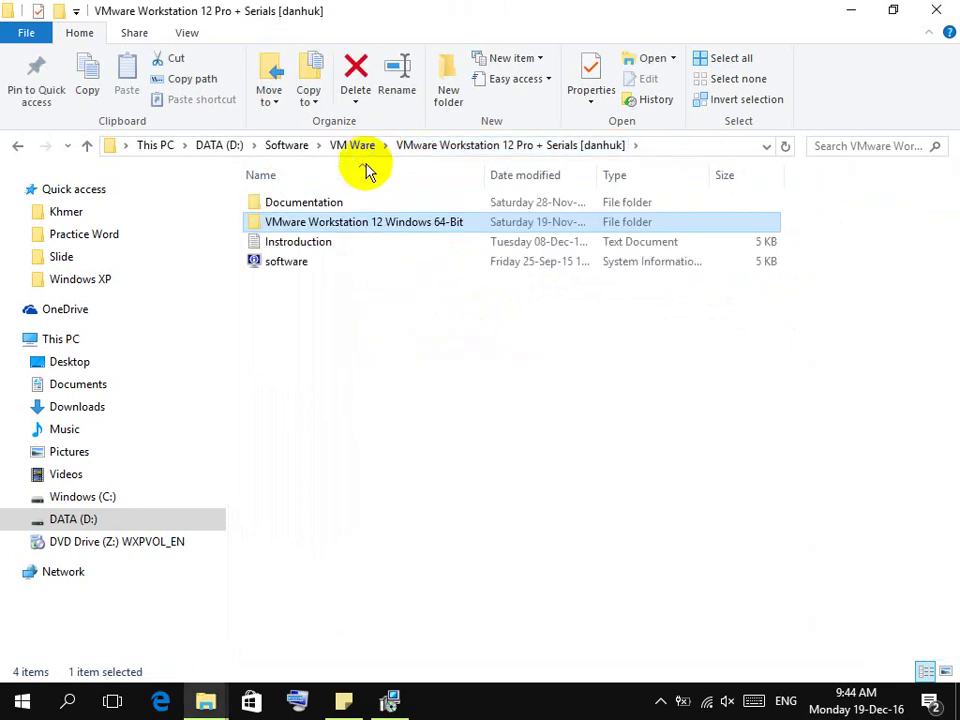
left_click(332, 242)
double_click(474, 246)
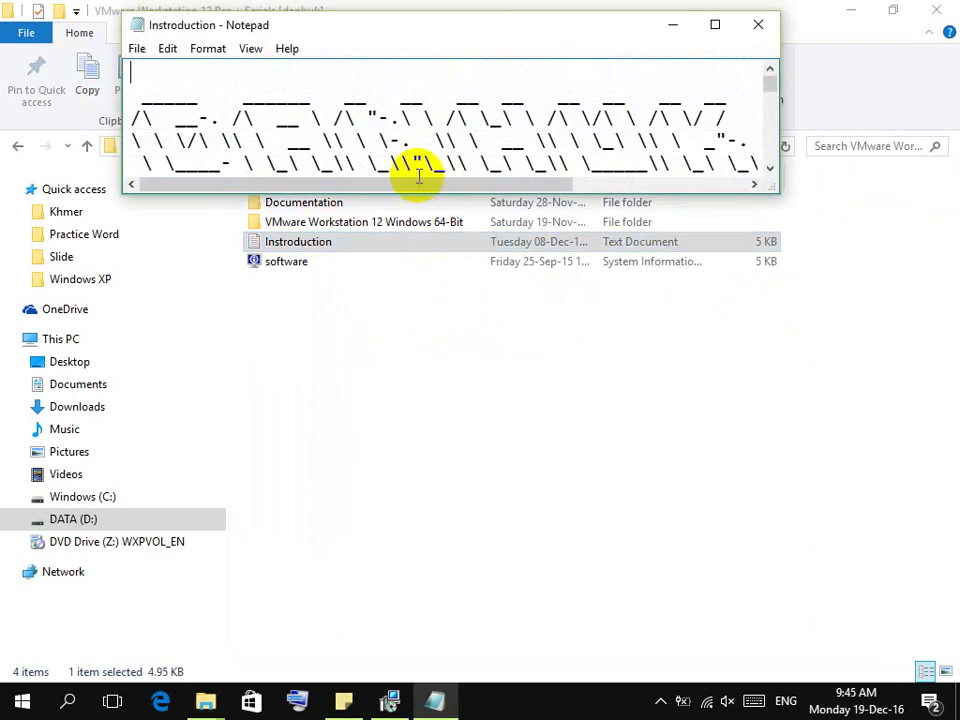
left_click(713, 27)
Copy the first licence key in the Serial's section of the text file and close the file.
scroll(574, 206, "down", 4)
scroll(550, 243, "down", 20)
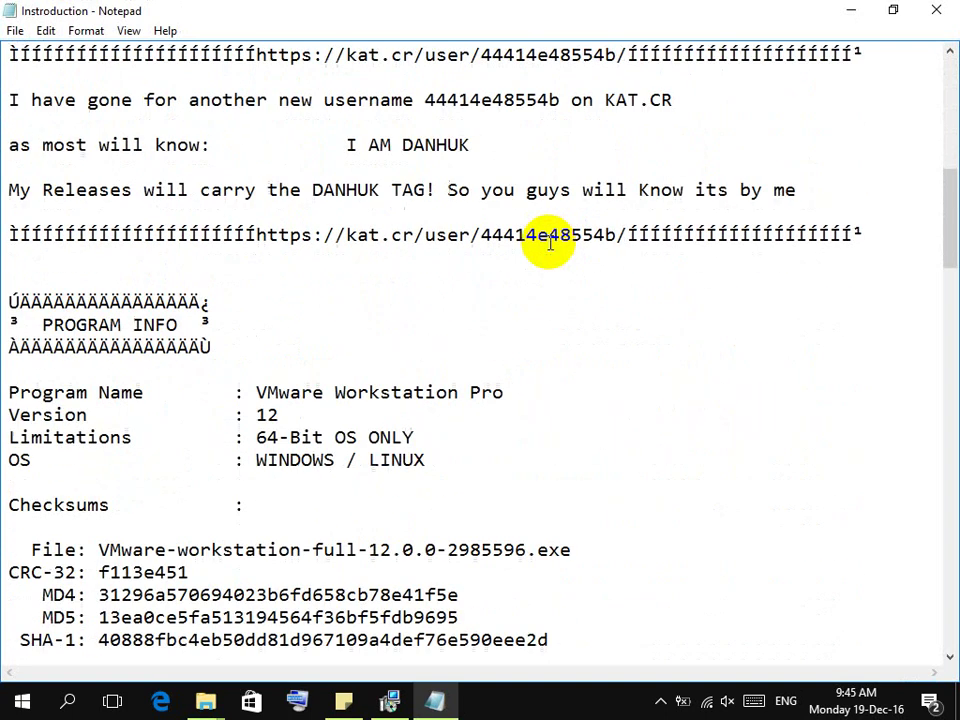
scroll(547, 250, "down", 9)
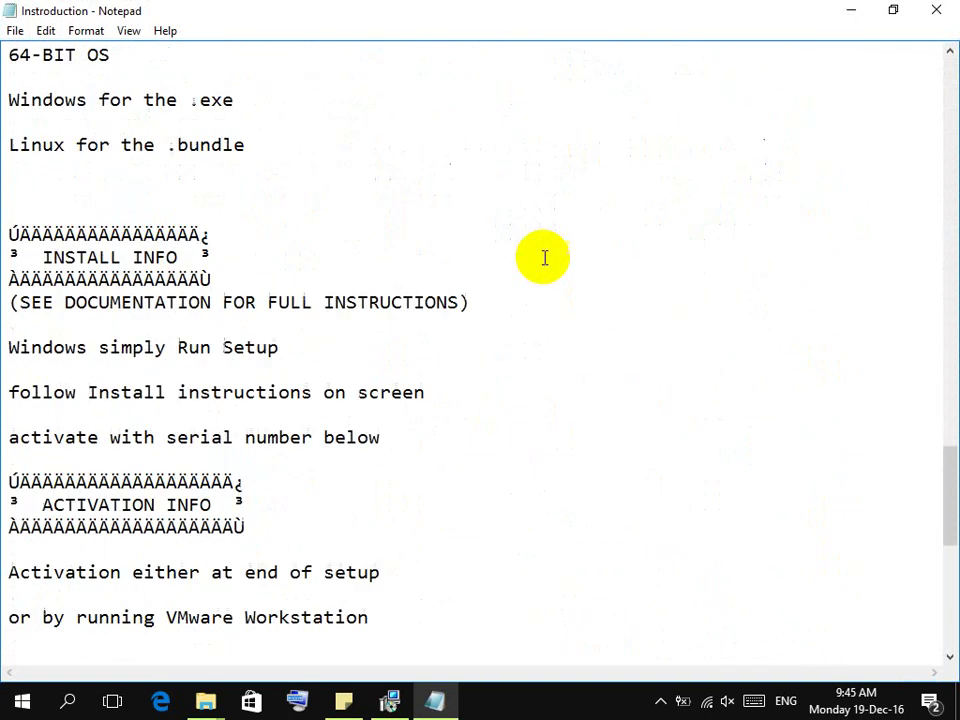
scroll(490, 399, "down", 5)
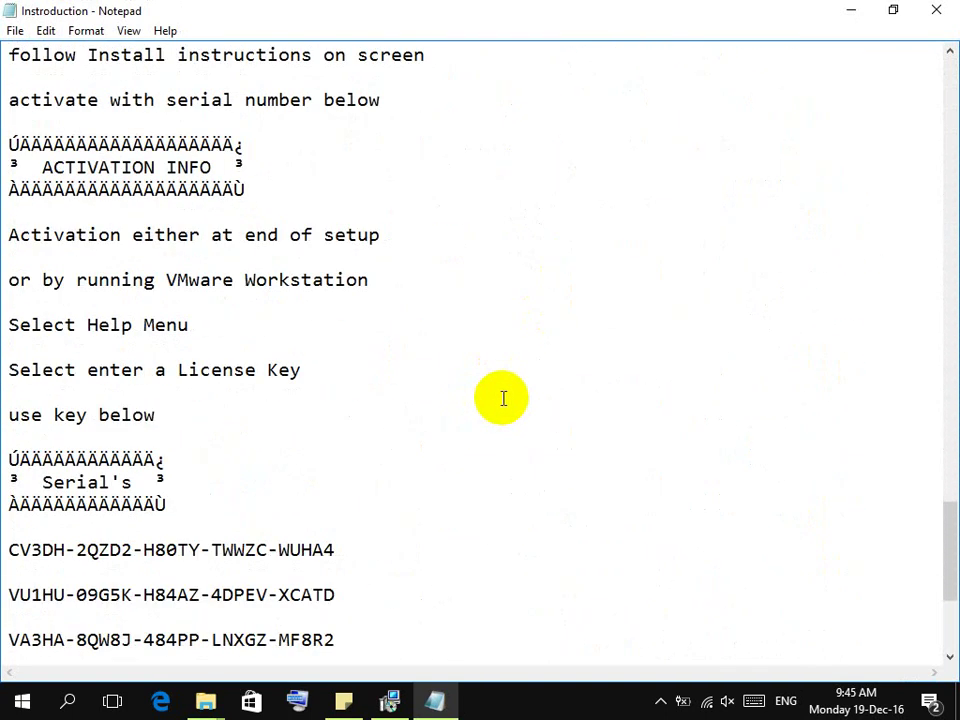
left_click_drag(336, 551, 5, 551)
key("ctrl+c")
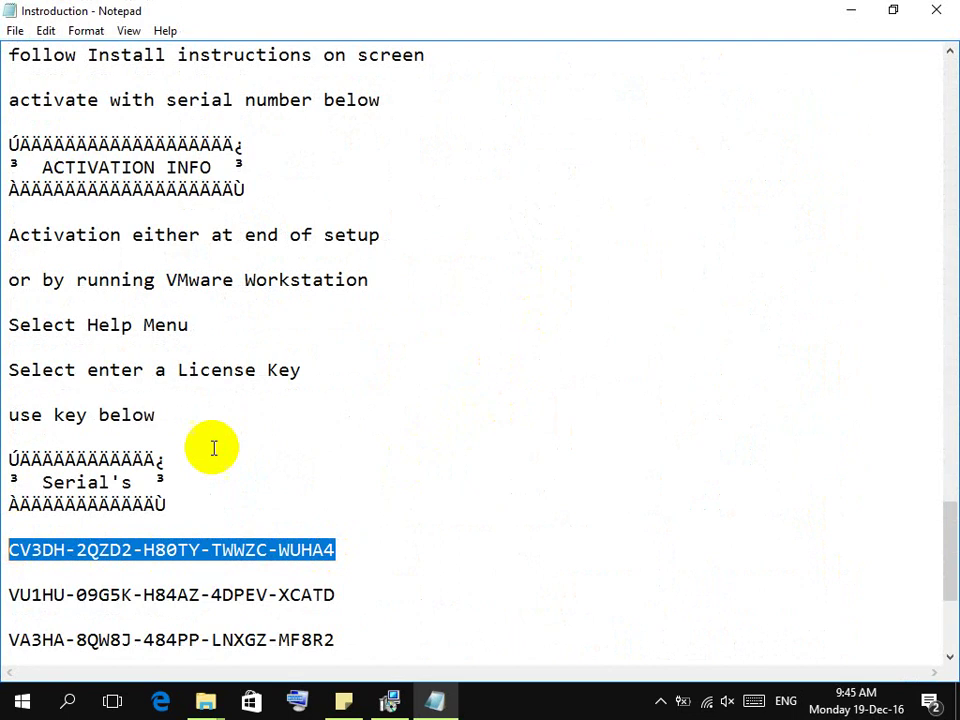
left_click(937, 12)
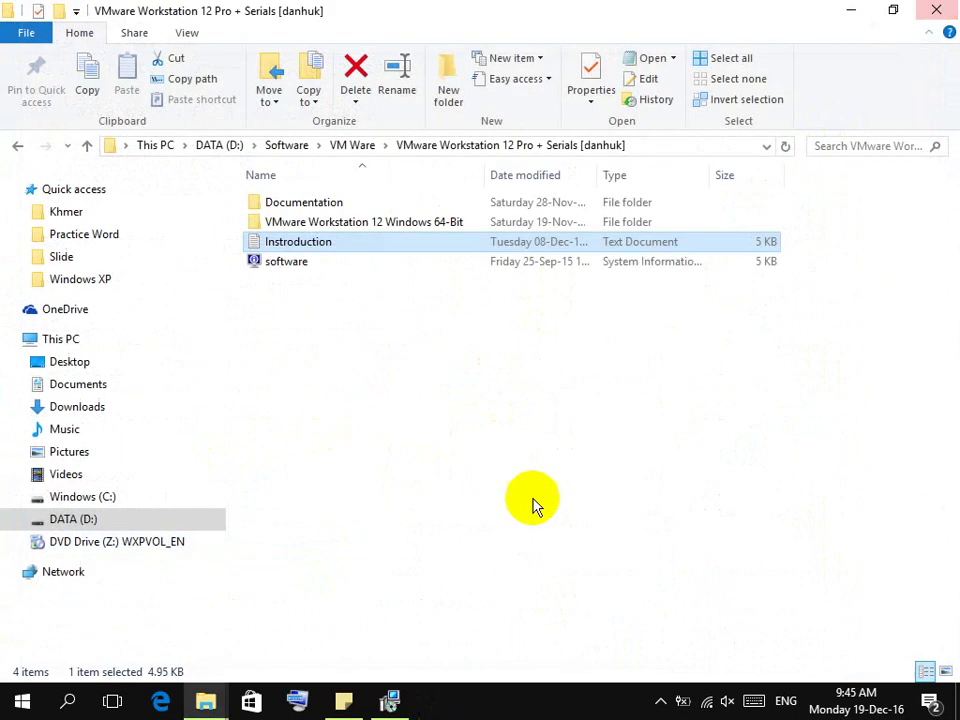
Start the installation keeping the Desktop and Start Menu Programs Folder shortcuts, and close the folder window.
left_click(395, 690)
left_click(677, 600)
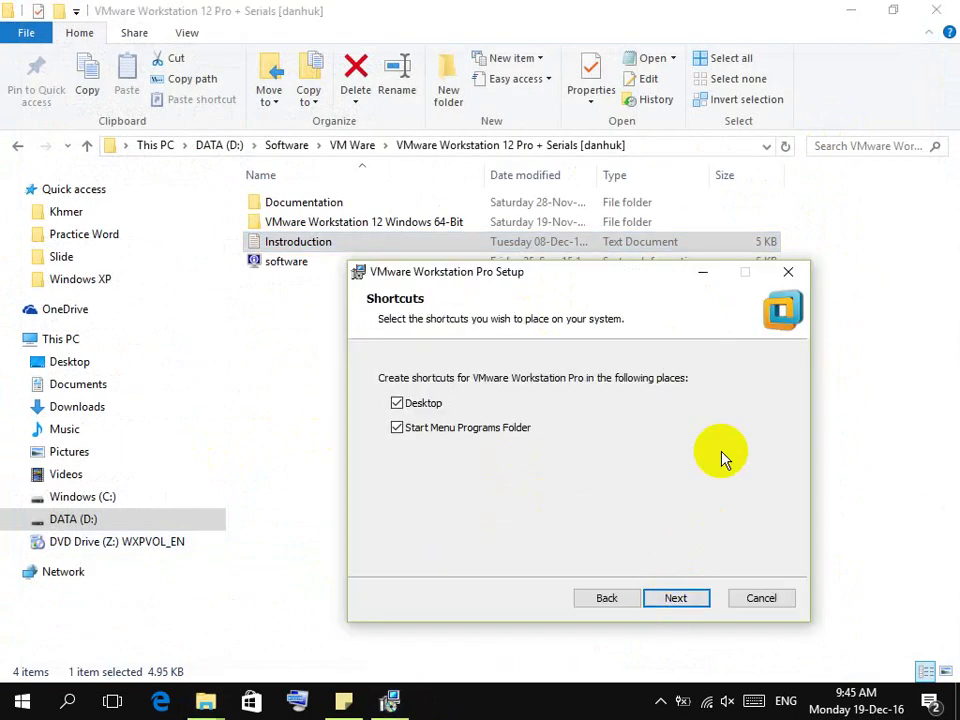
left_click(686, 601)
left_click(686, 604)
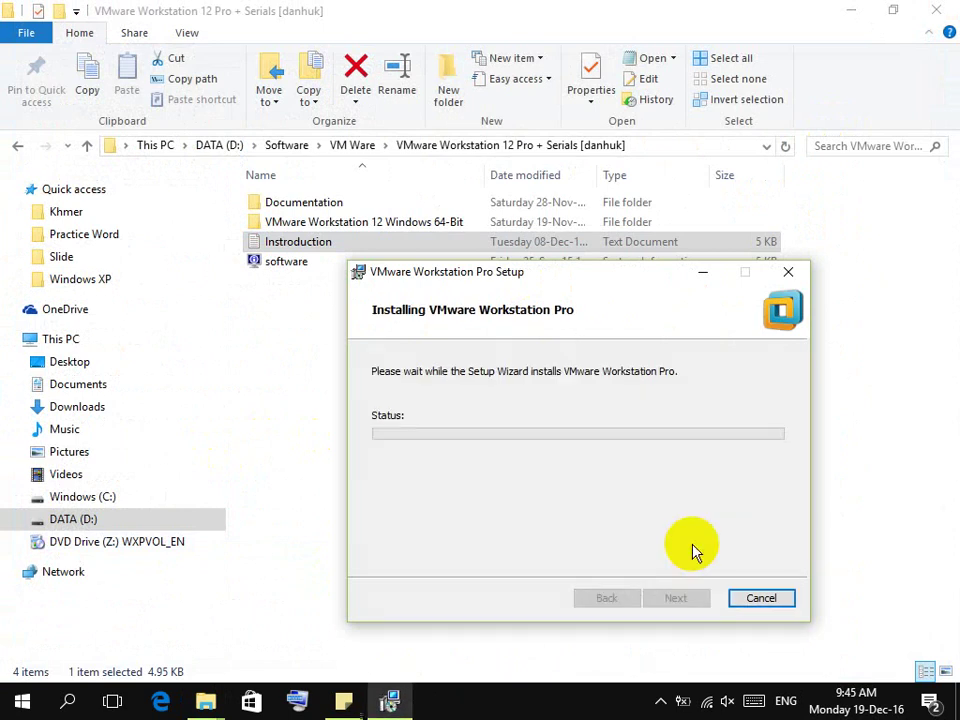
left_click(936, 10)
left_click_drag(864, 26, 868, 525)
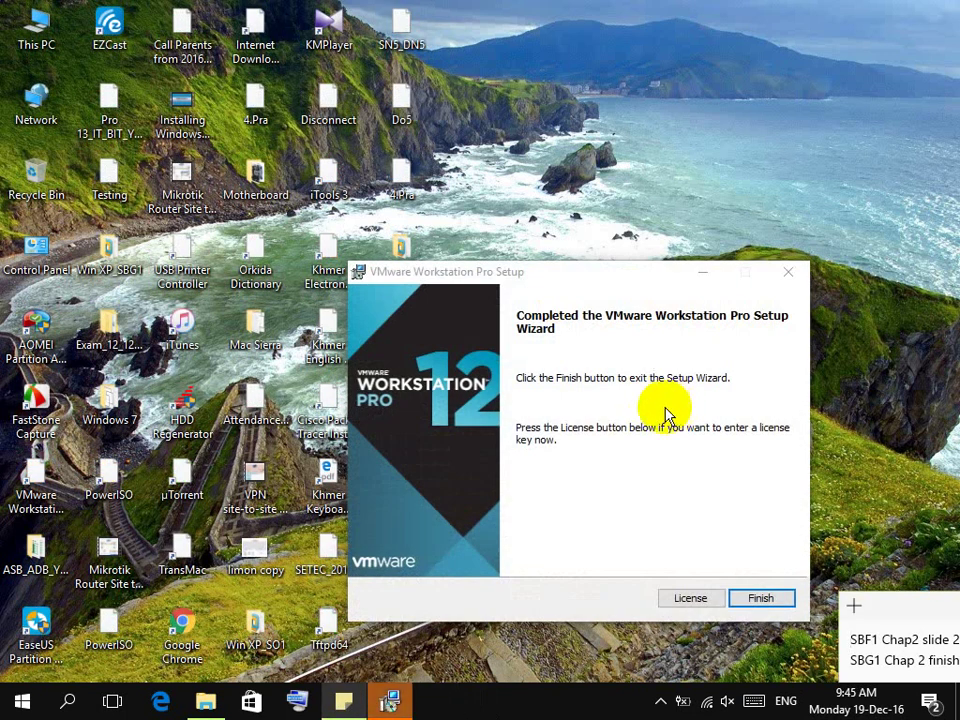
Paste the licence key into the License Key field, submit it, and finish the setup wizard.
left_click_drag(610, 276, 600, 111)
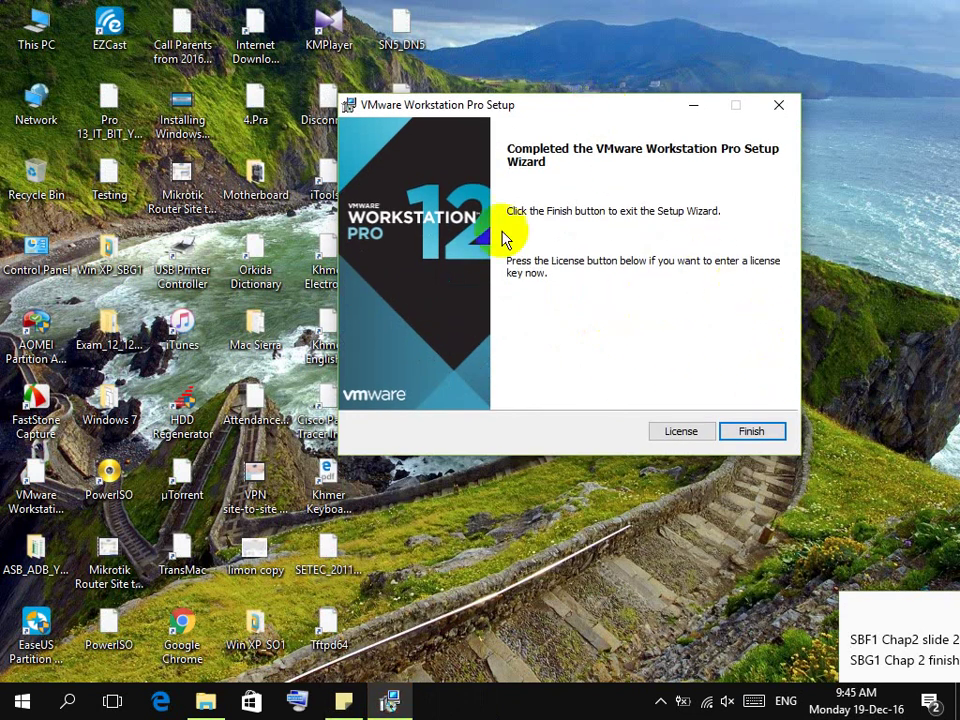
left_click(684, 436)
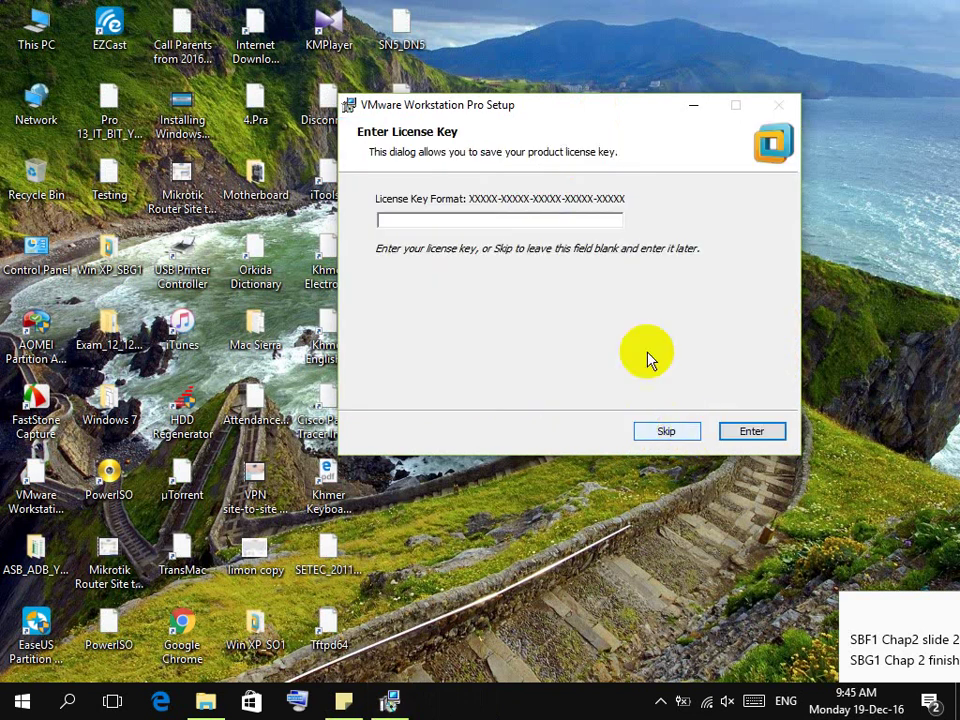
key("ctrl+v")
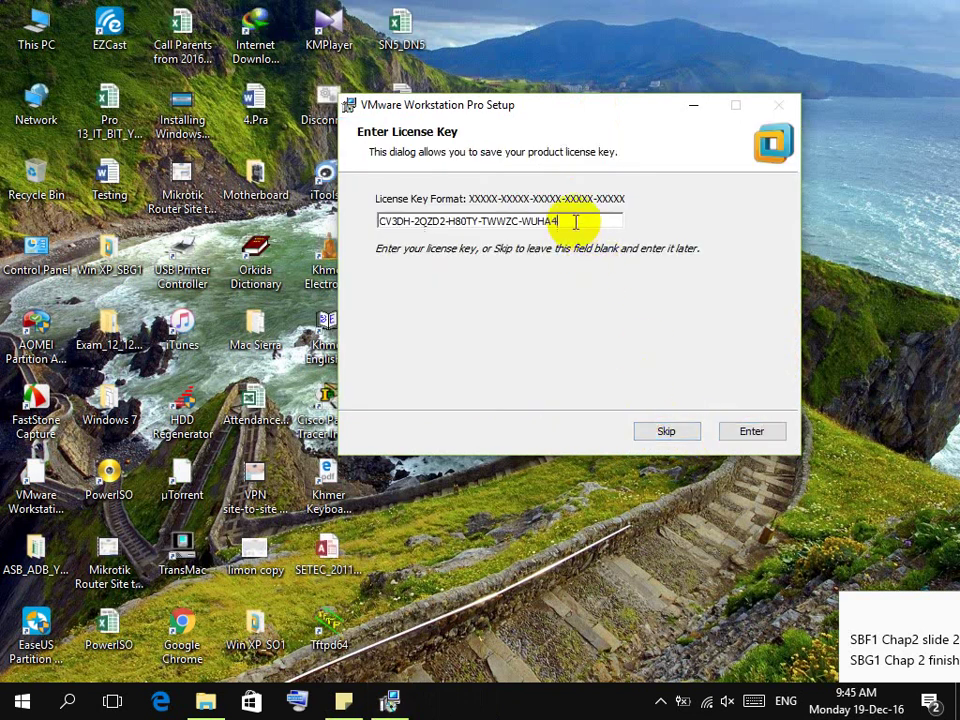
left_click(768, 438)
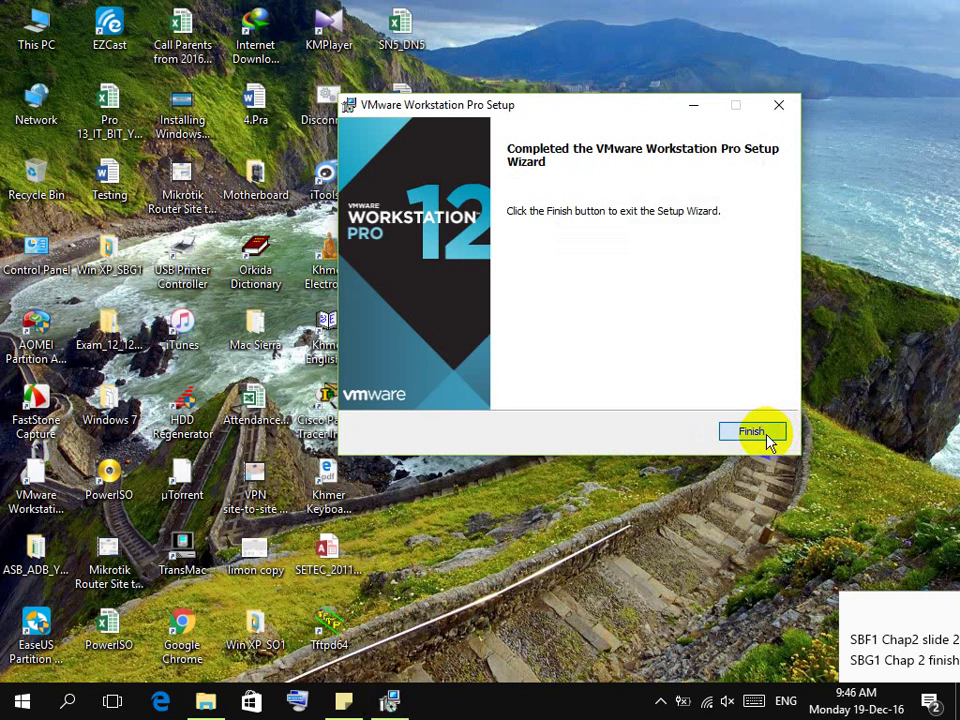
left_click(768, 440)
Refresh the desktop.
right_click(685, 413)
left_click(765, 466)
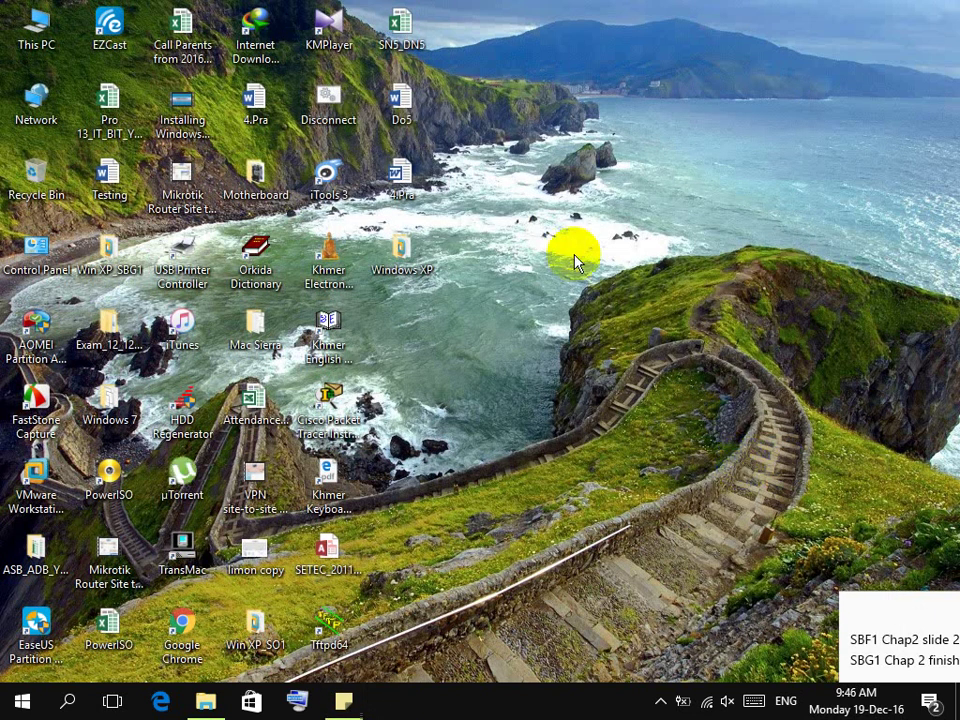
right_click(527, 250)
left_click(645, 305)
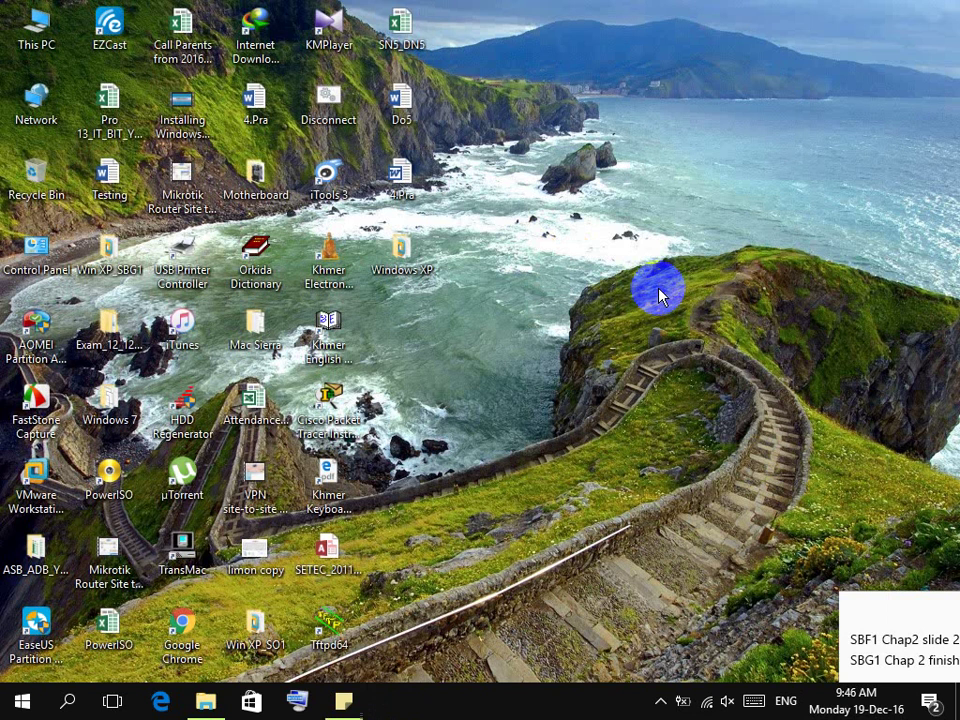
Launch VMware Workstation from the desktop and start creating a new virtual machine from its home page.
double_click(32, 490)
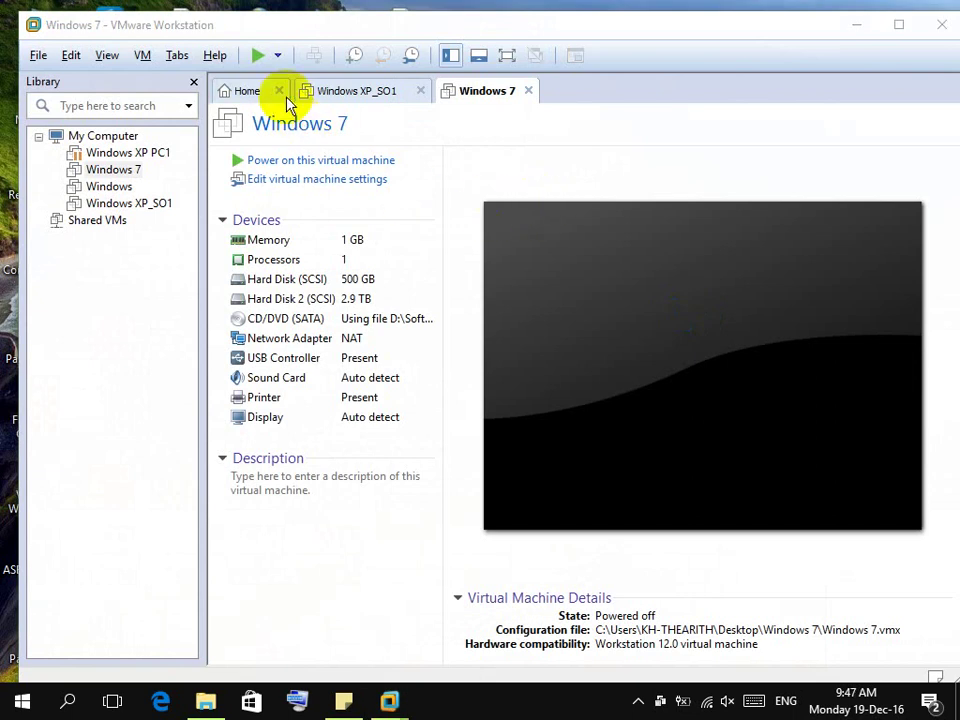
left_click(255, 93)
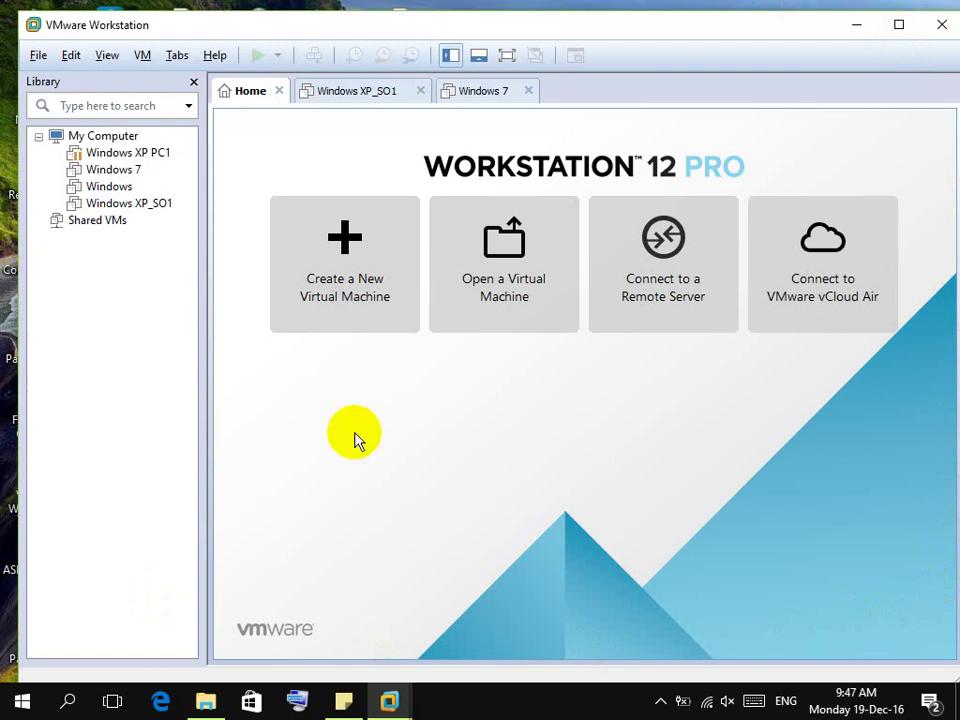
left_click(360, 285)
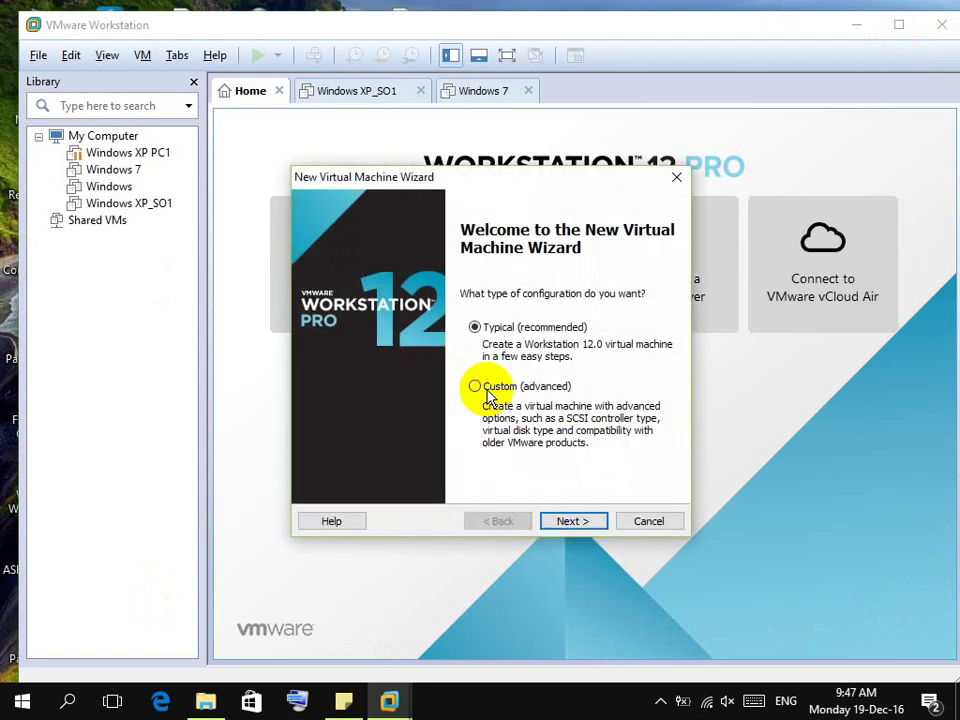
left_click(475, 386)
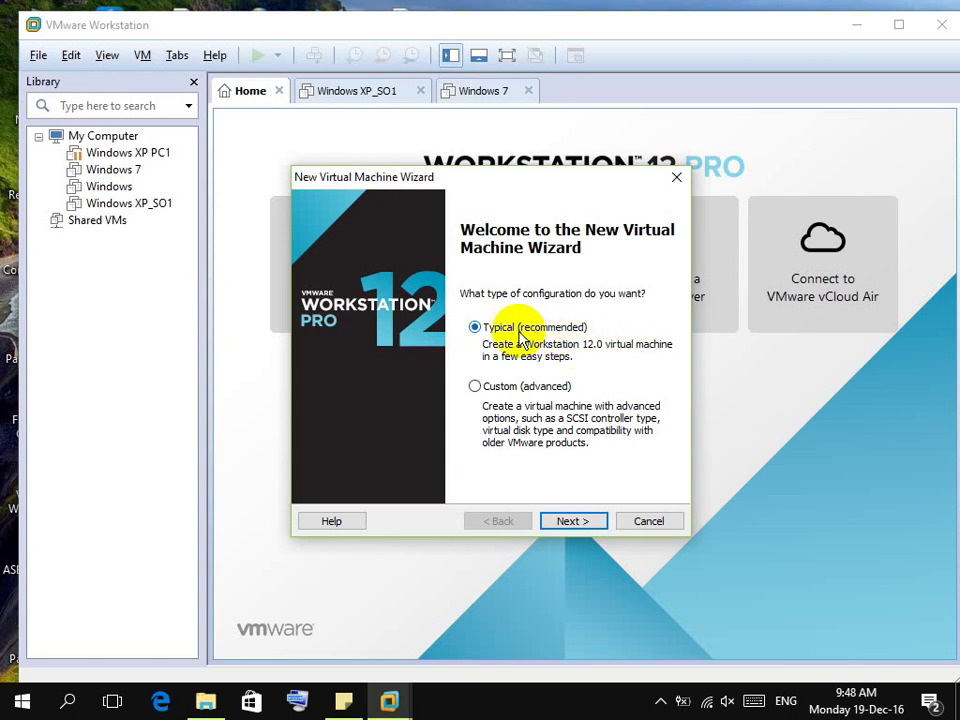
left_click(474, 386)
left_click(569, 524)
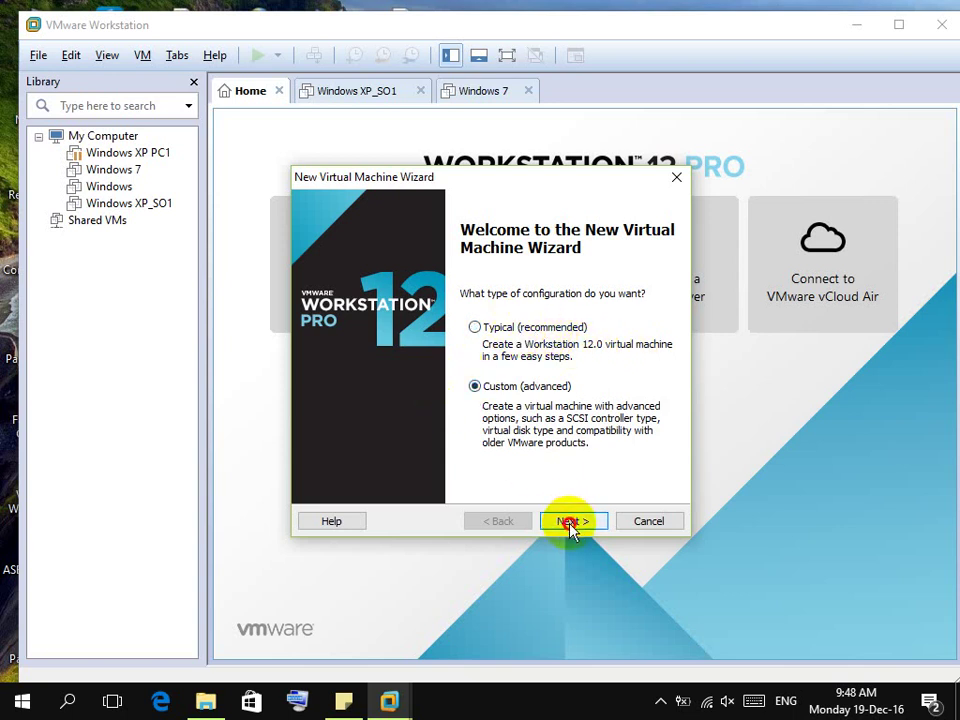
left_click(522, 272)
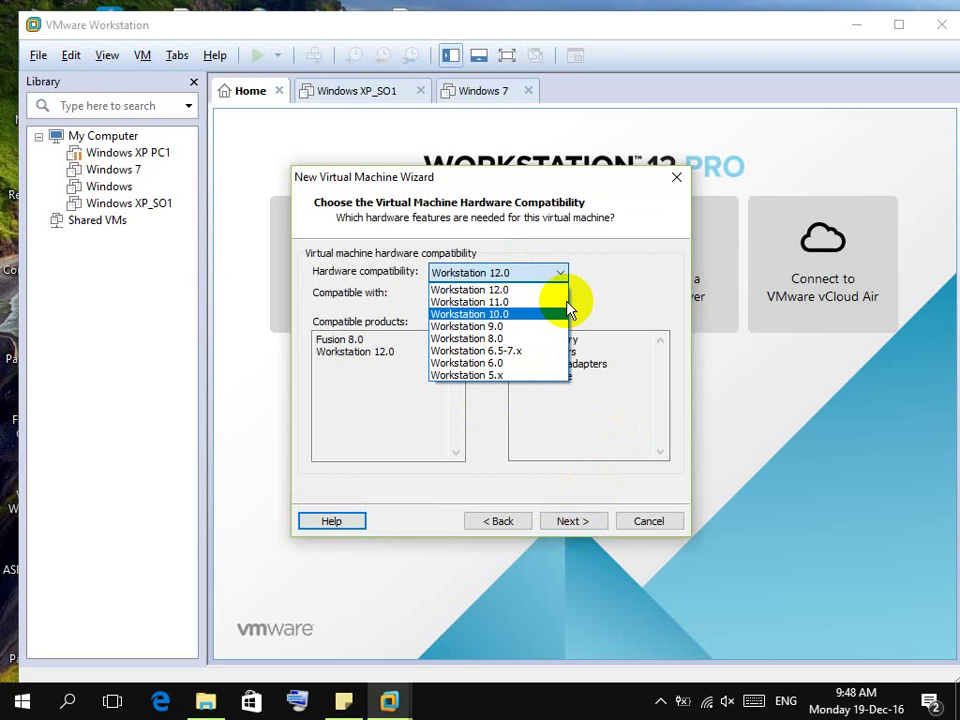
left_click(502, 522)
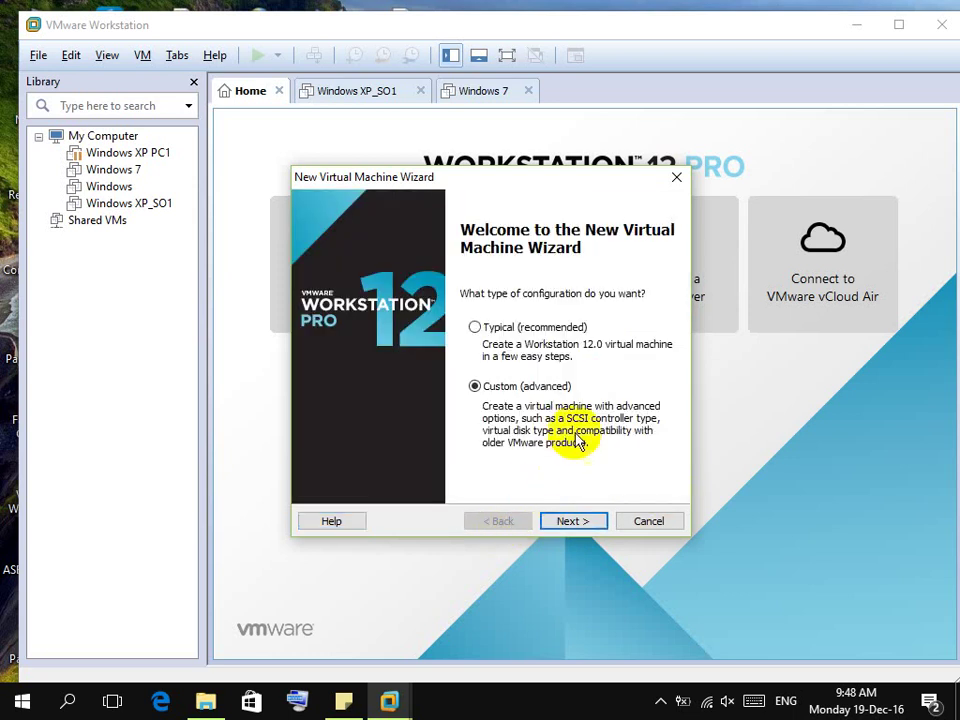
Choose the Typical (recommended) configuration and continue to the guest operating system installation options.
left_click(485, 332)
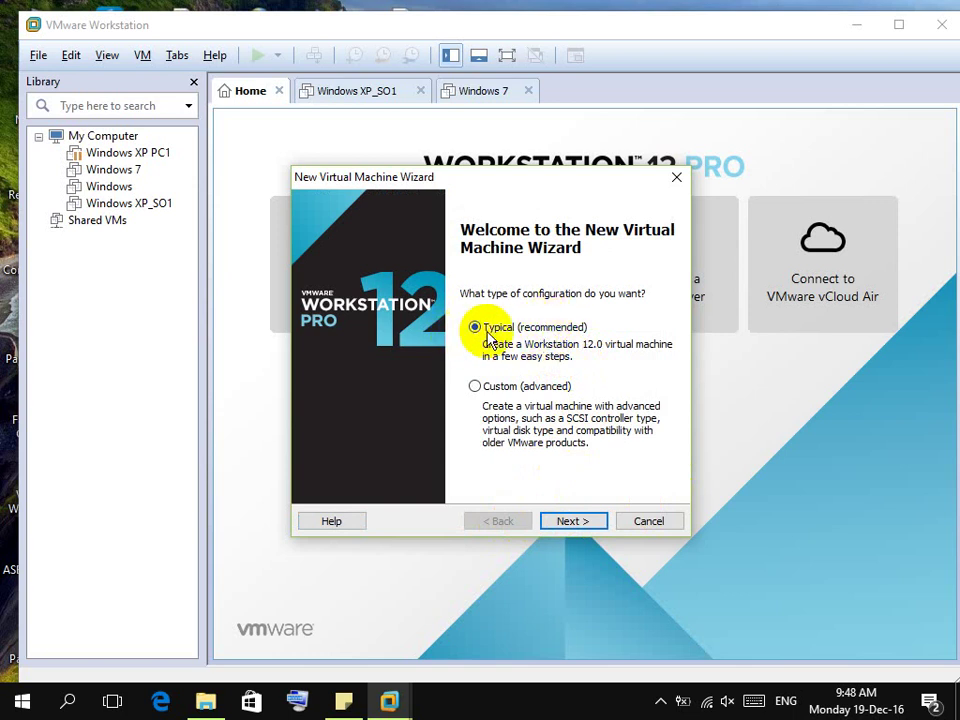
left_click(574, 524)
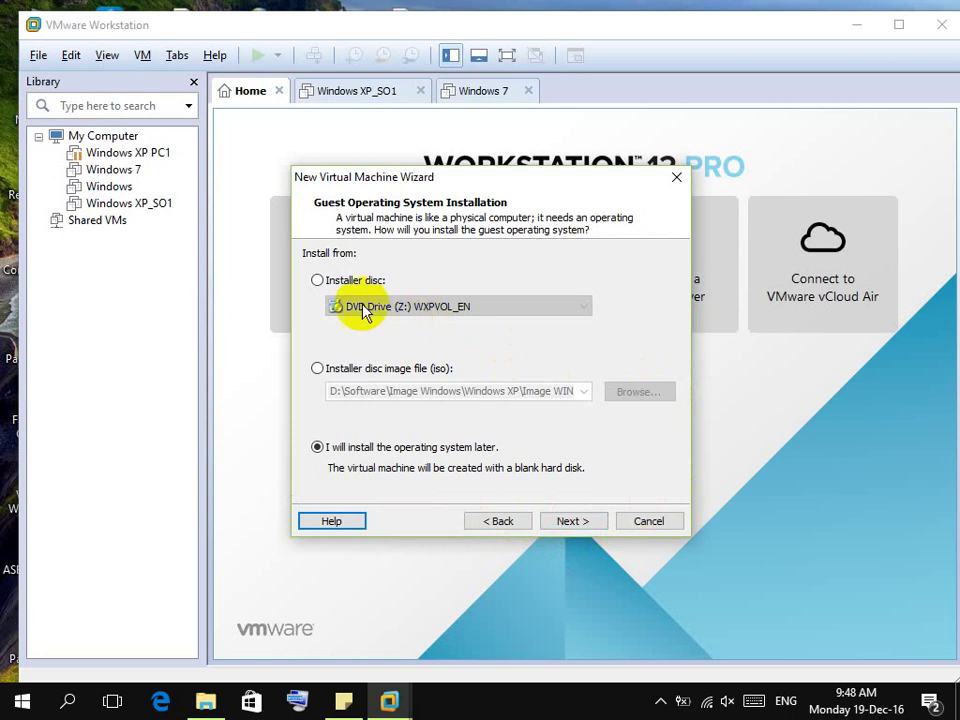
Set the guest operating system to install from the installer disc in DVD Drive (Z:) WXPVOL_EN.
left_click(317, 281)
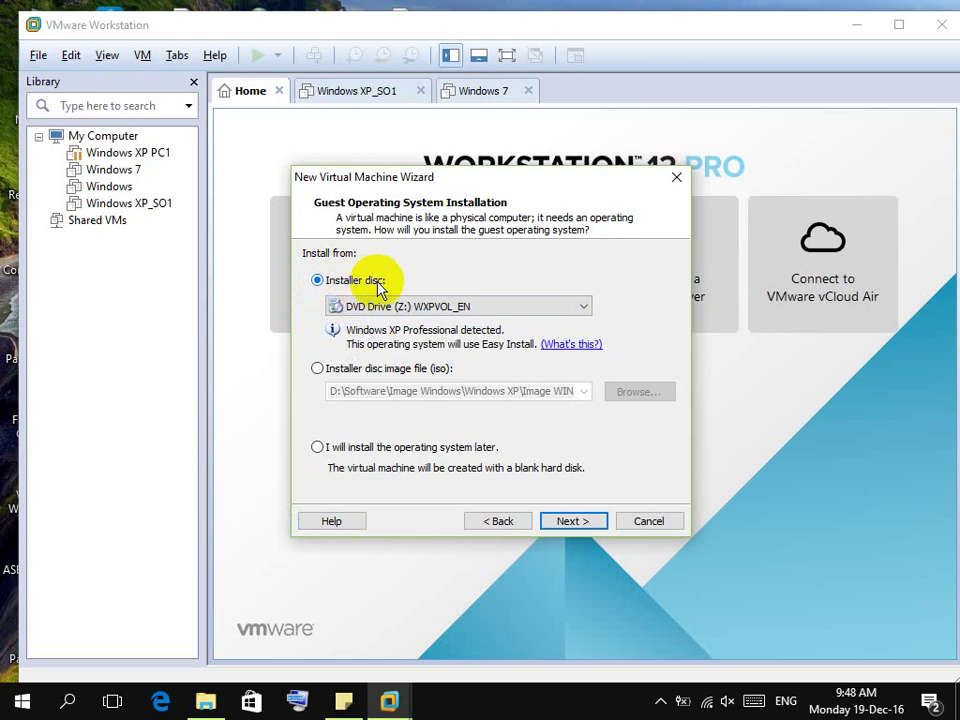
left_click(513, 307)
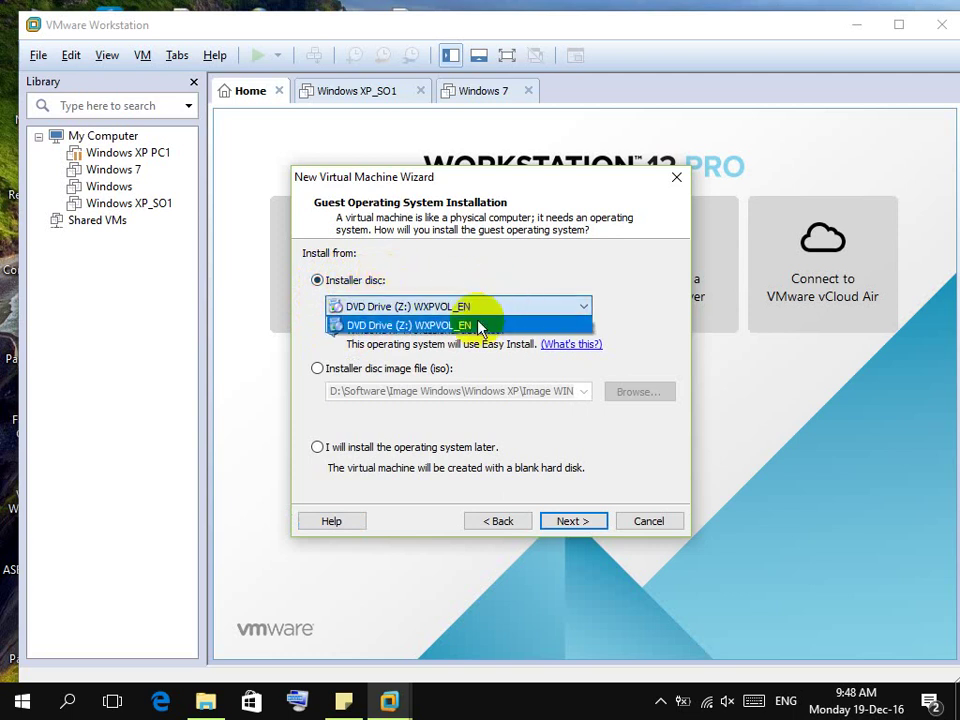
left_click(476, 318)
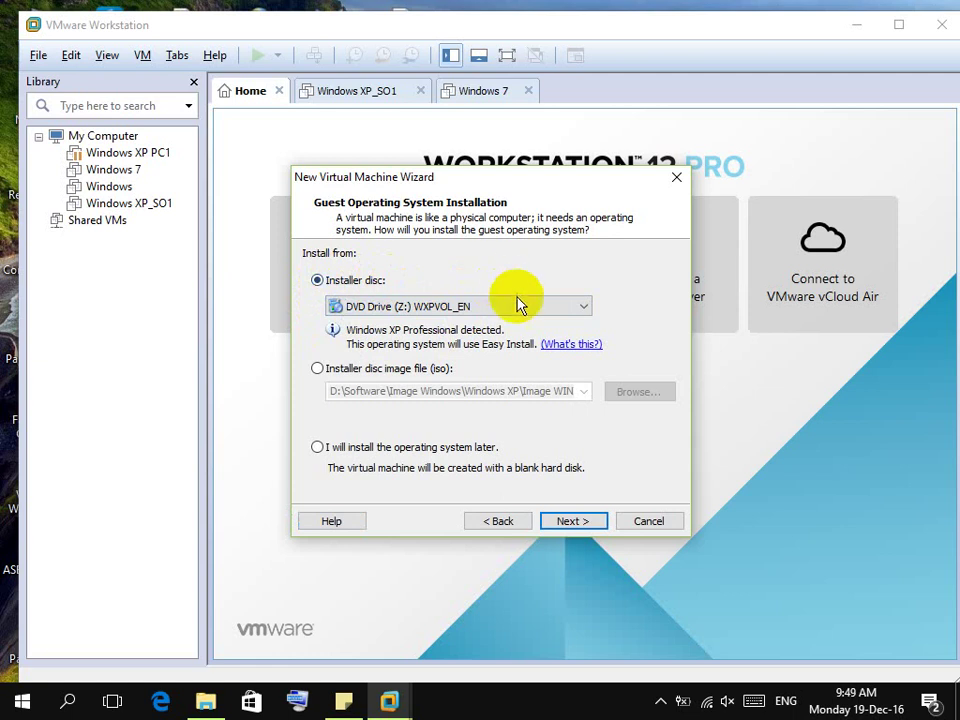
left_click(514, 308)
left_click(478, 326)
Switch to File Explorer and open the Windows 7 Ultimate SP1 Activated image folder under D:\Software\Image Windows\Windows 7.
key("super+e")
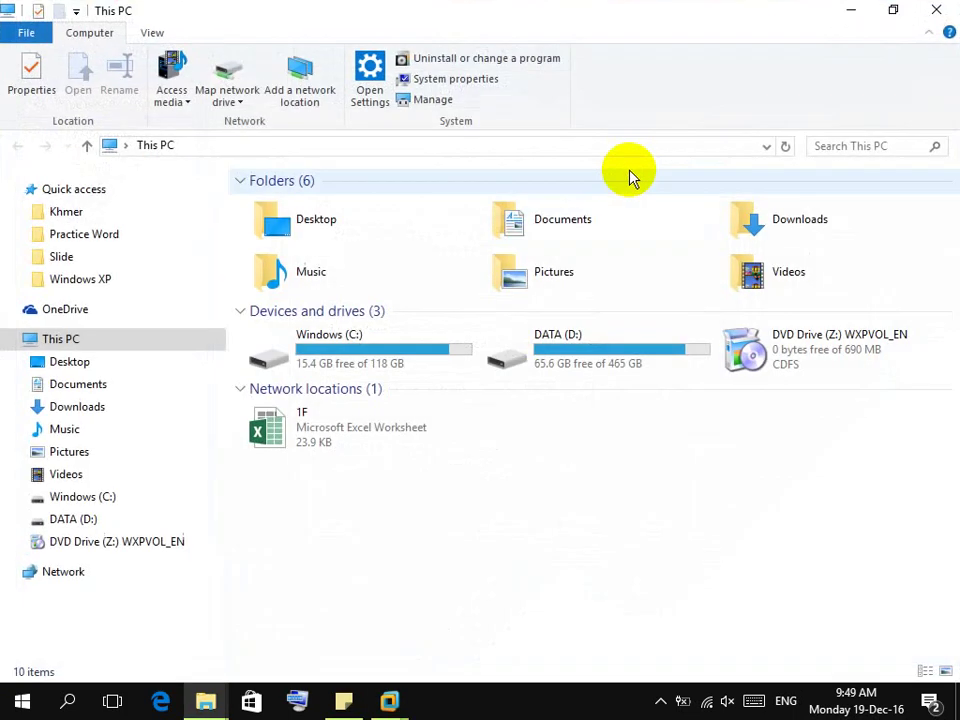
double_click(611, 337)
left_click(297, 402)
double_click(297, 404)
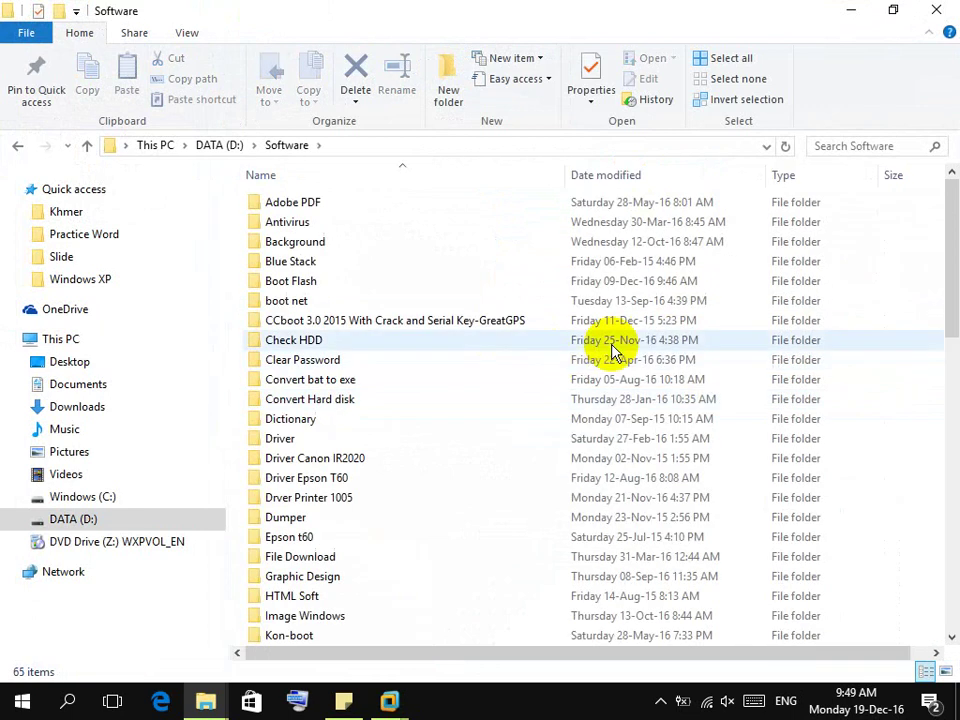
left_click(616, 344)
key("i")
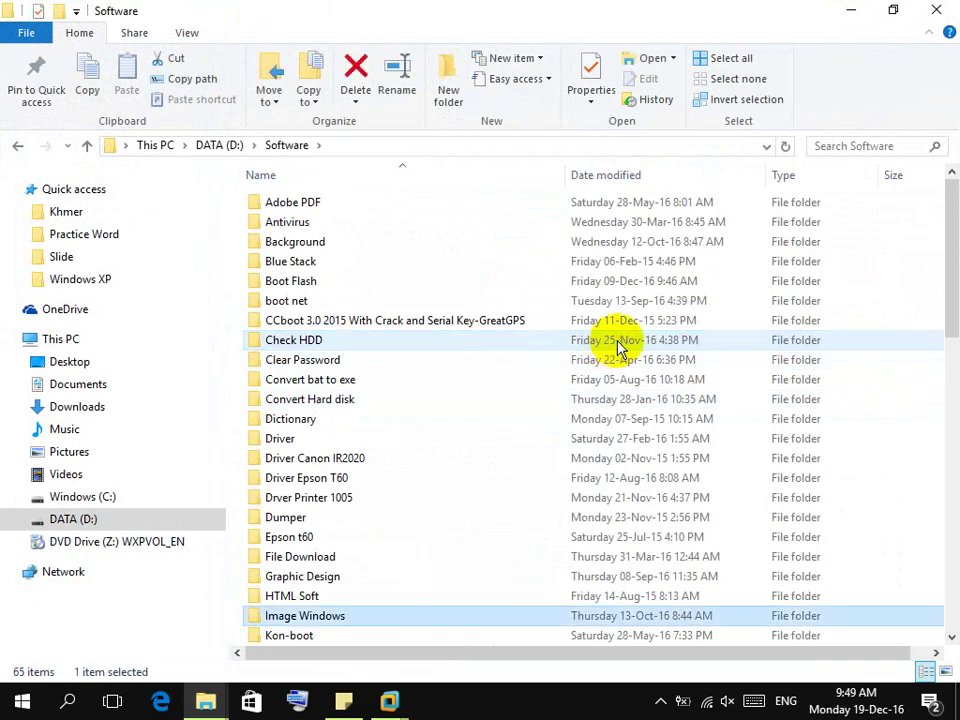
key("Return")
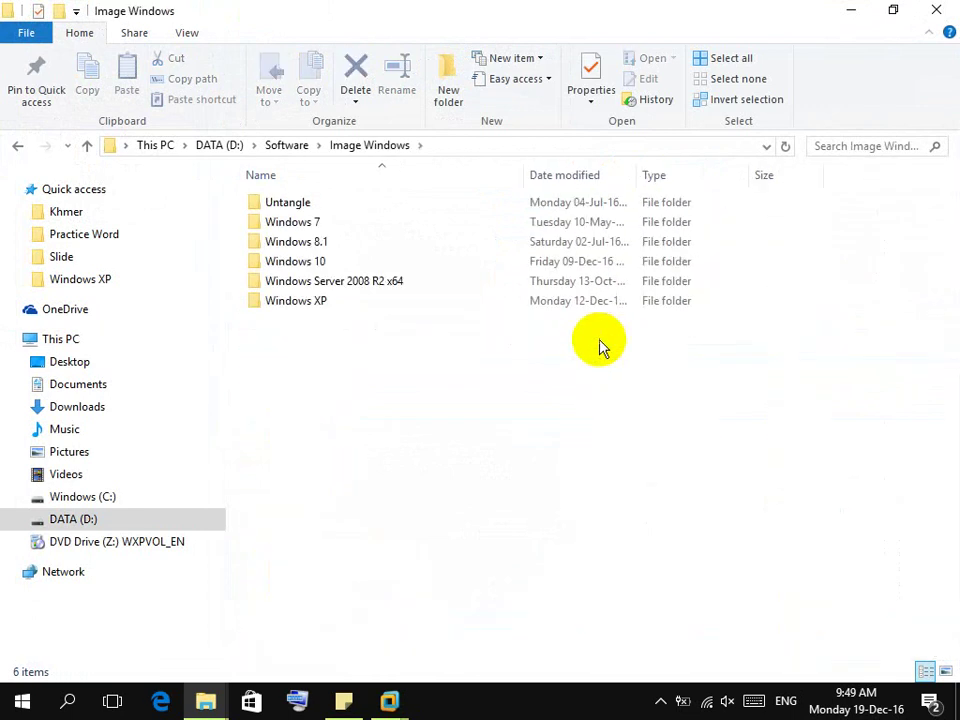
double_click(318, 224)
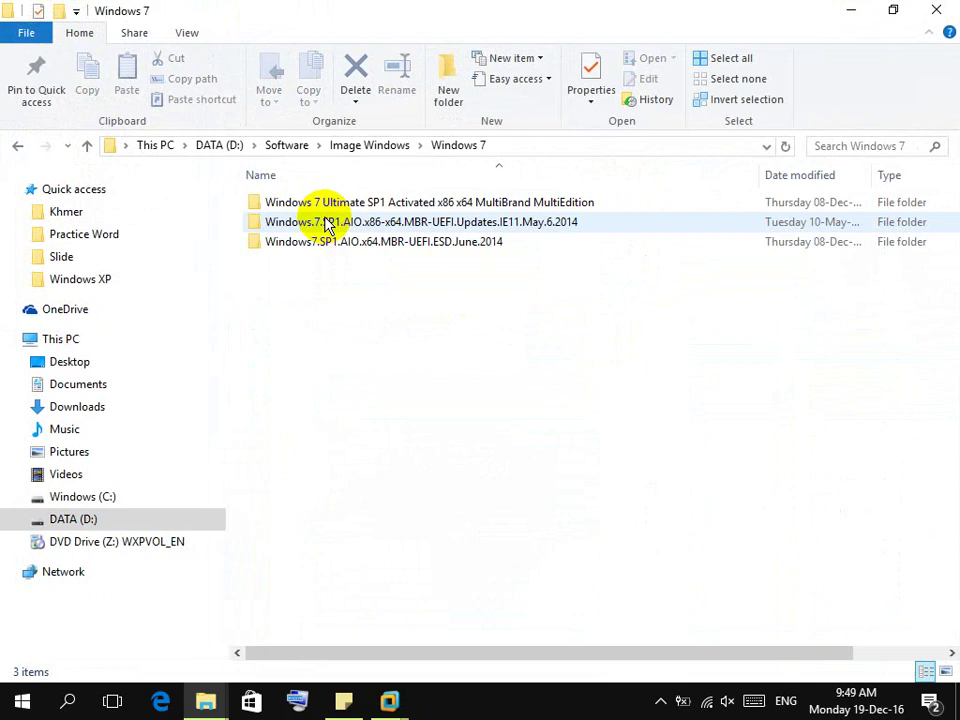
double_click(405, 203)
Set the number of PowerISO virtual drives to 1 using the Windows 7 Ultimate SP1 disc image's options.
right_click(437, 199)
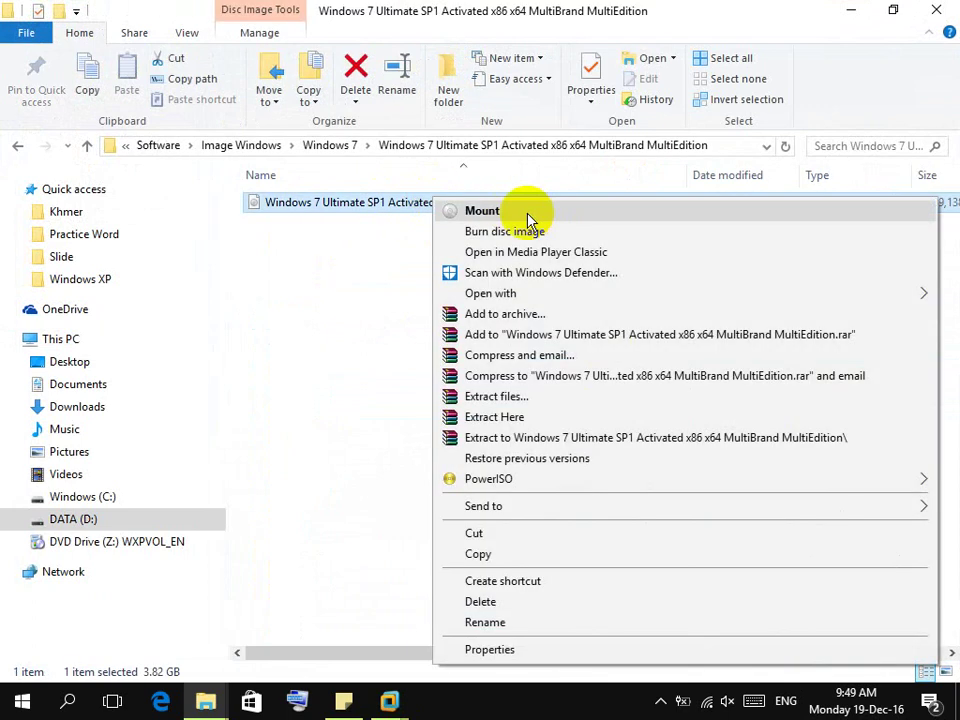
left_click(317, 240)
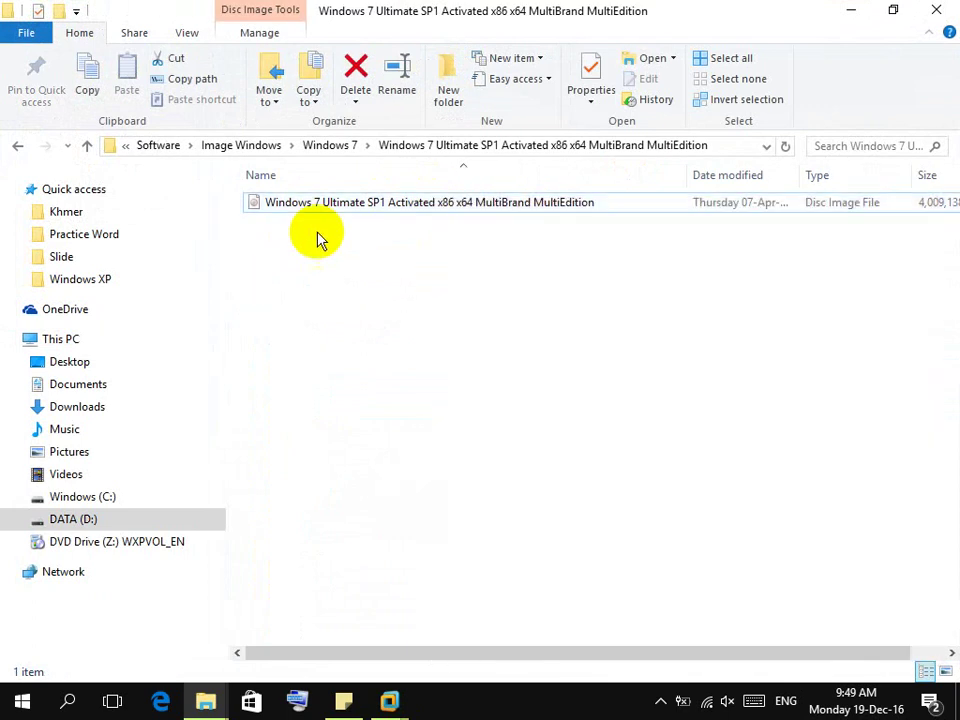
left_click(328, 208)
right_click(328, 208)
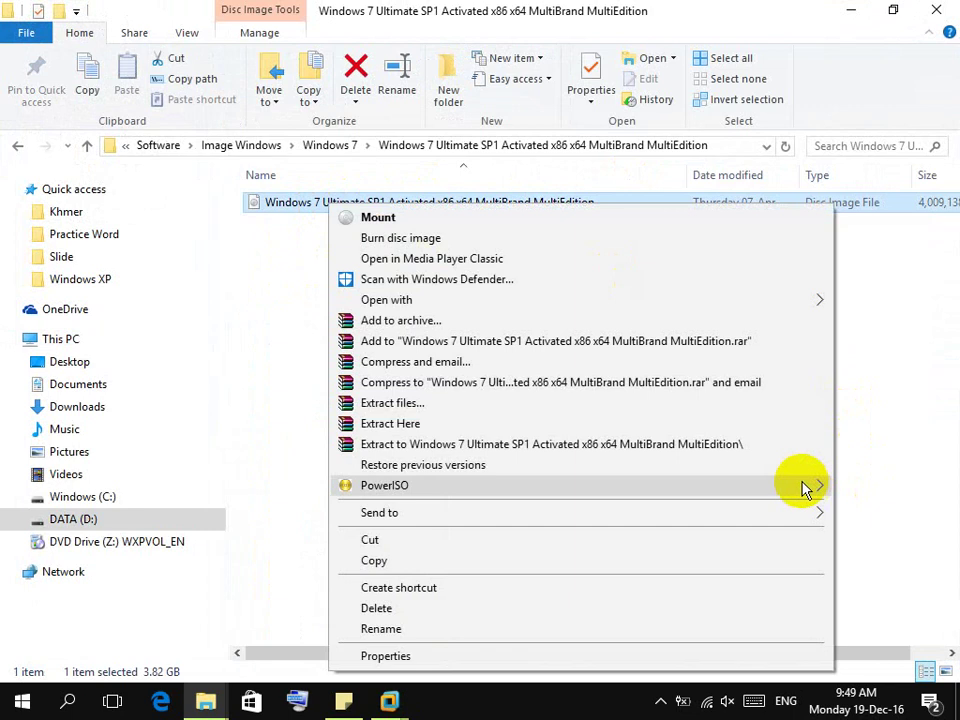
mouse_move(804, 489)
mouse_move(281, 630)
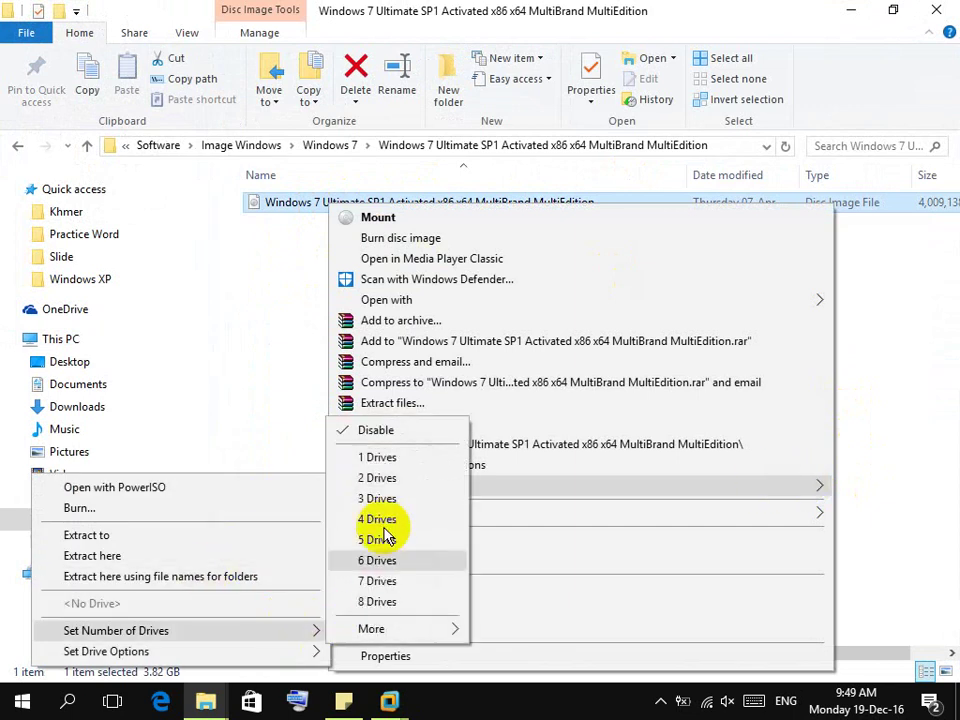
left_click(396, 459)
Mount the Windows 7 Ultimate SP1 disc image to virtual drive E: with PowerISO.
right_click(393, 206)
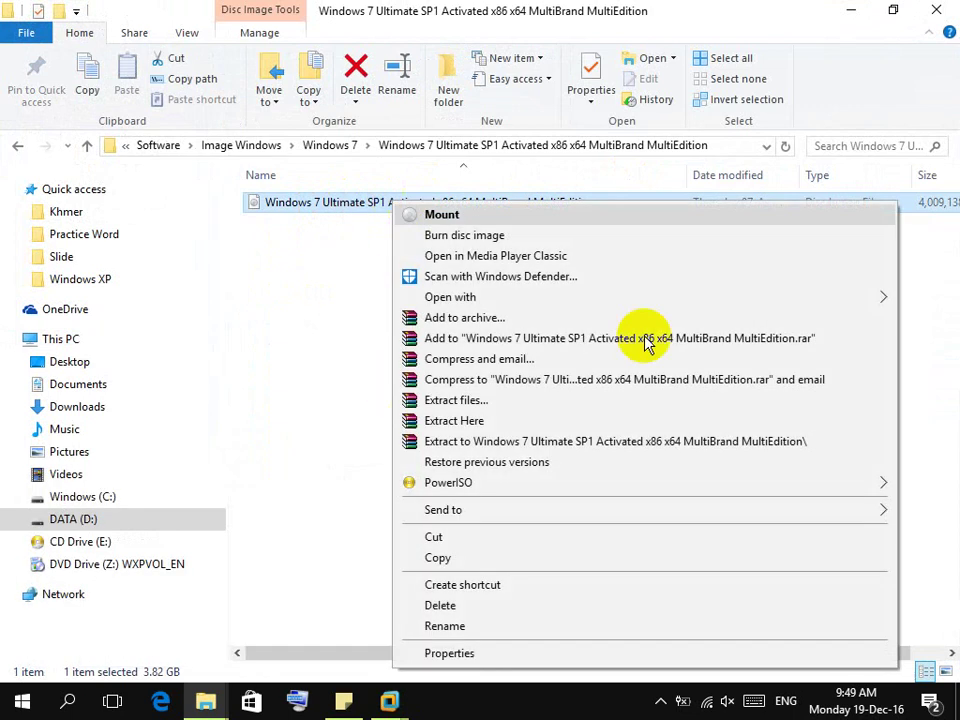
mouse_move(870, 490)
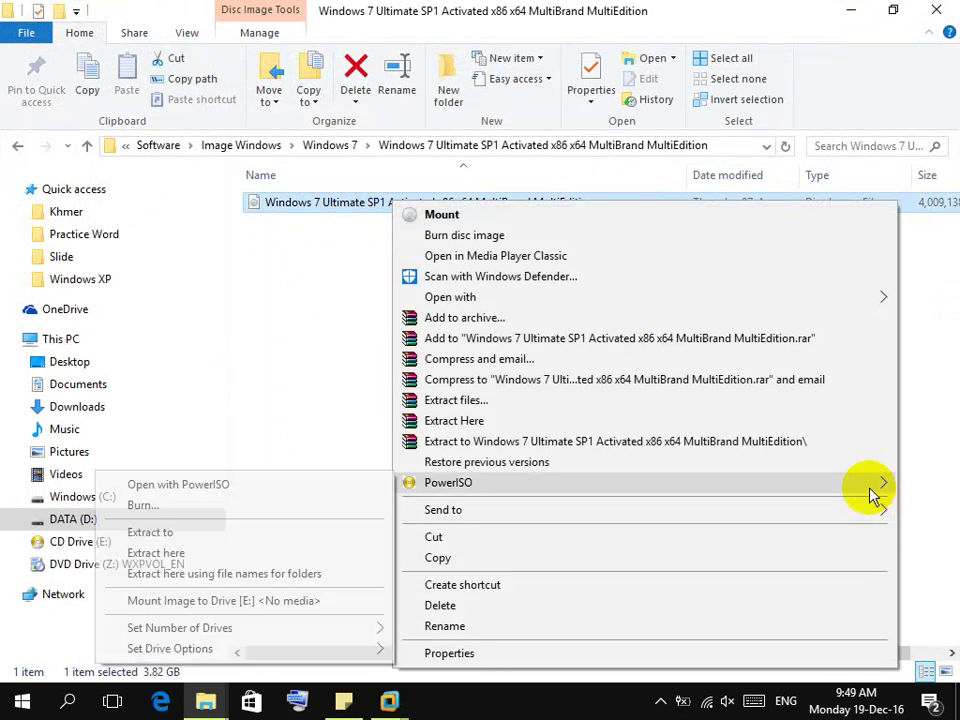
left_click(258, 604)
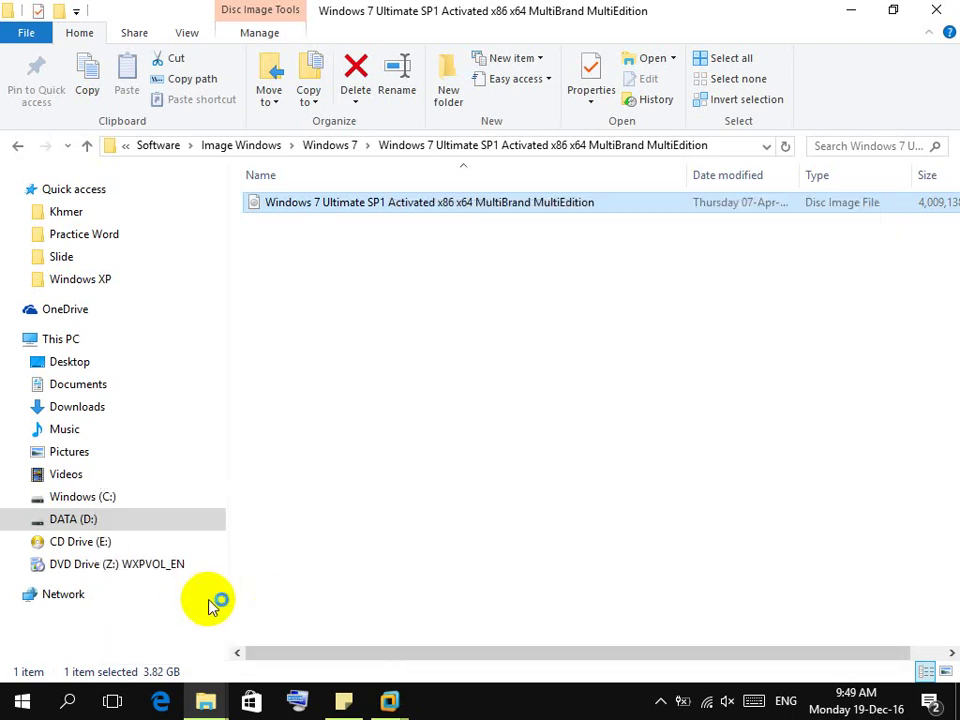
Examine the files on the mounted CD Drive (E:) and on DVD Drive (Z:) WXPVOL_EN.
left_click(80, 541)
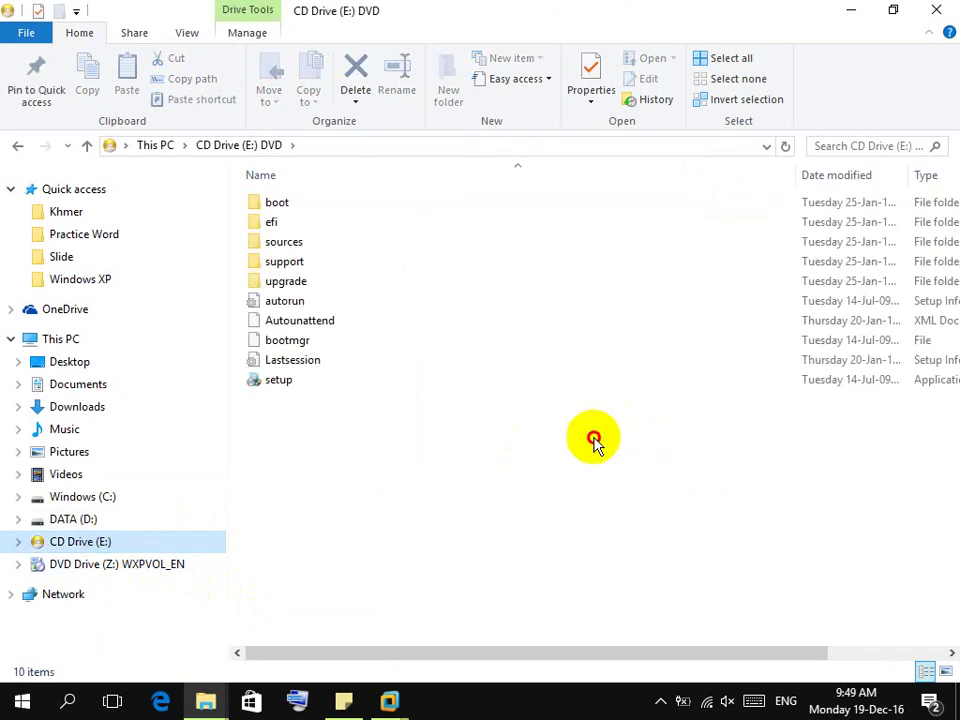
left_click_drag(711, 514, 274, 189)
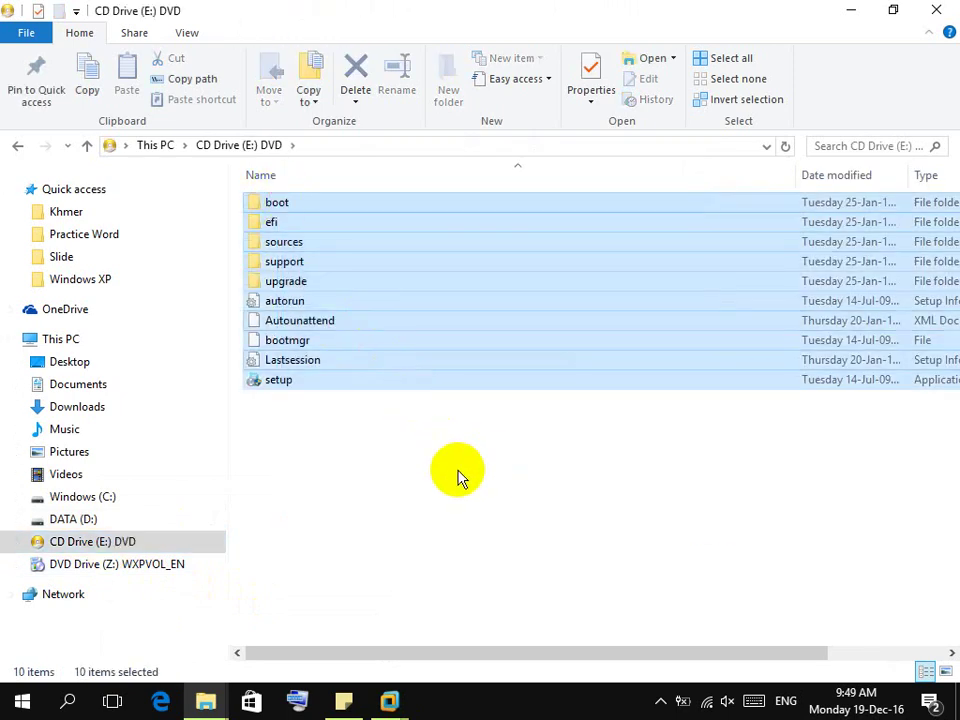
left_click(489, 418)
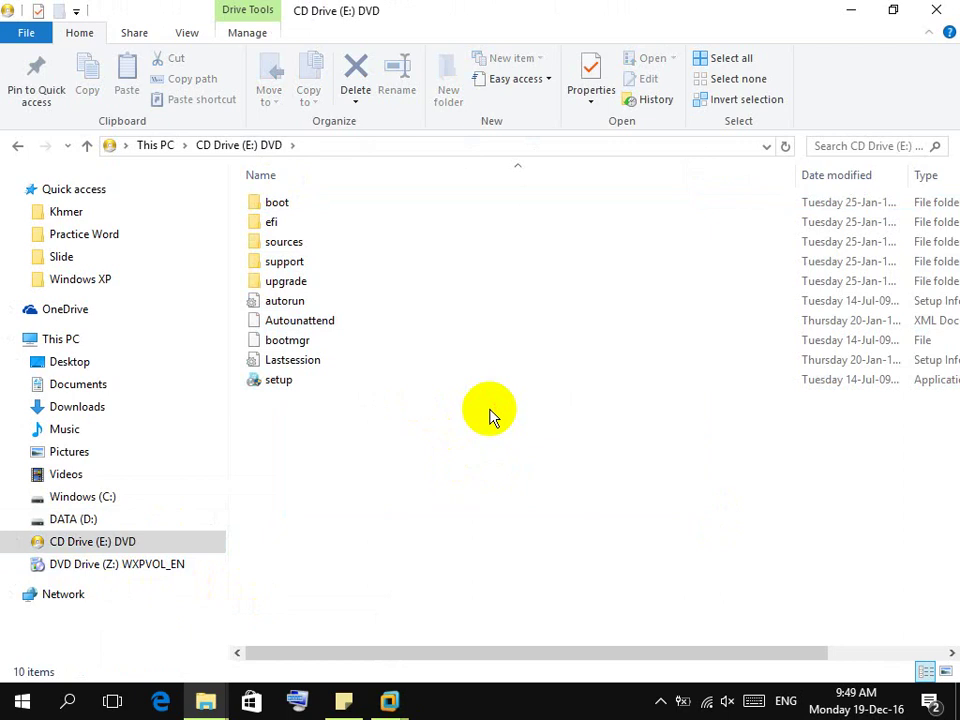
left_click(141, 566)
left_click_drag(820, 592, 160, 186)
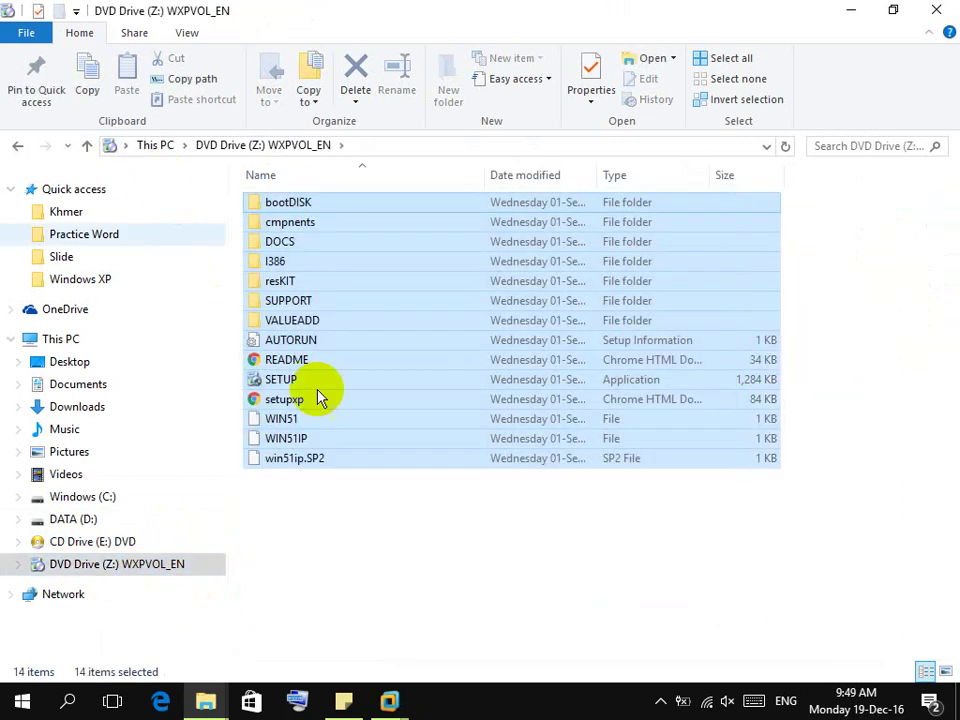
left_click(538, 557)
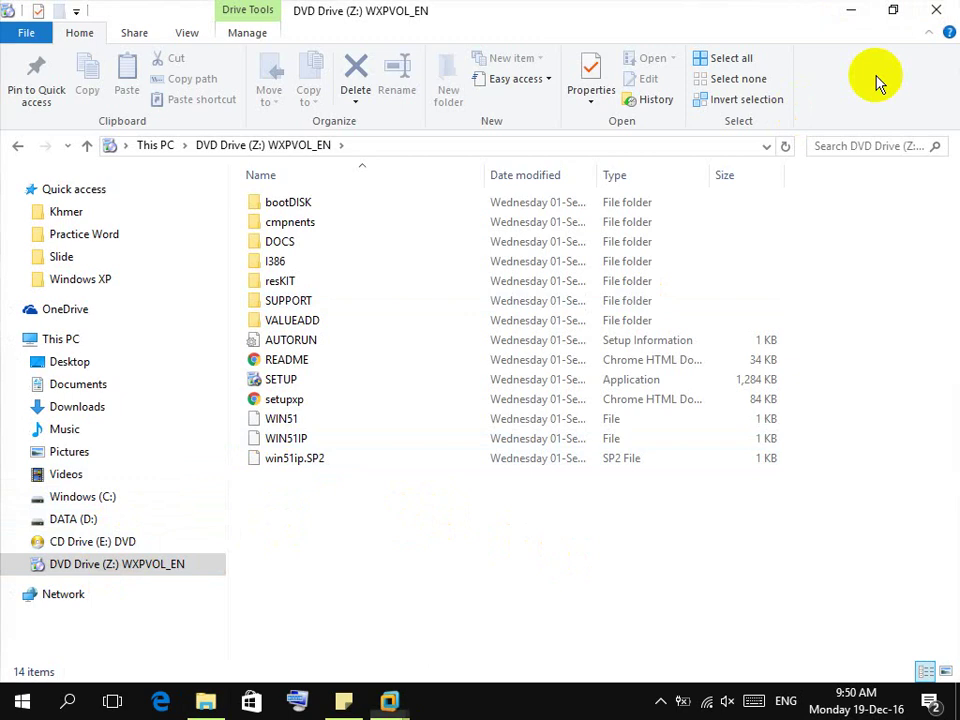
Switch back to VMware Workstation, try the installer disc image file (iso) option, view the Easy Install Information page, and return to the installation source options.
key("alt+Tab")
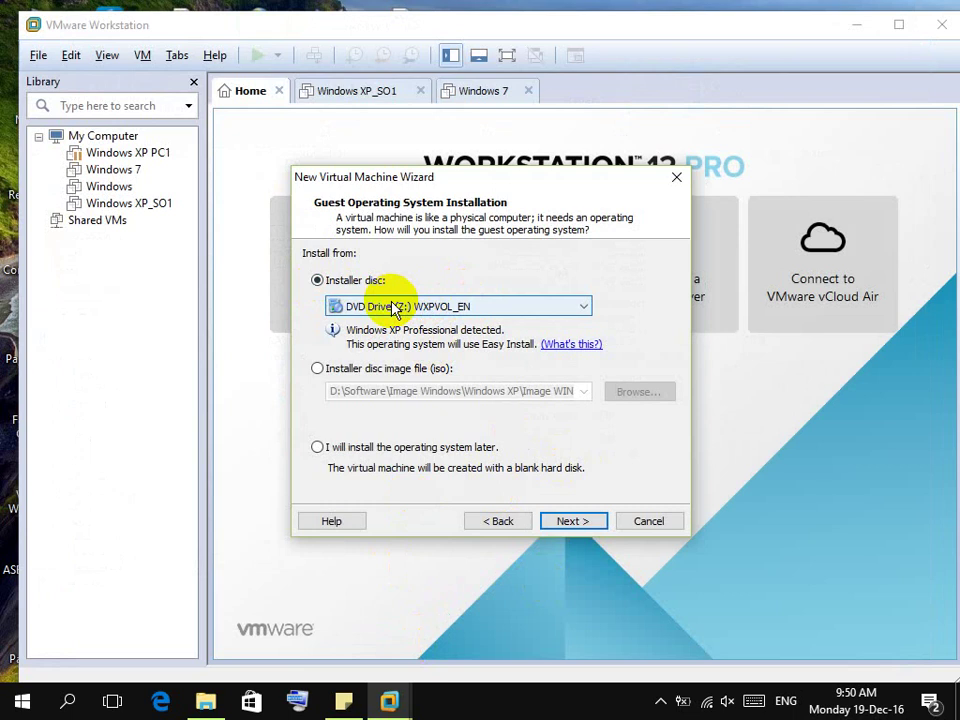
left_click(317, 368)
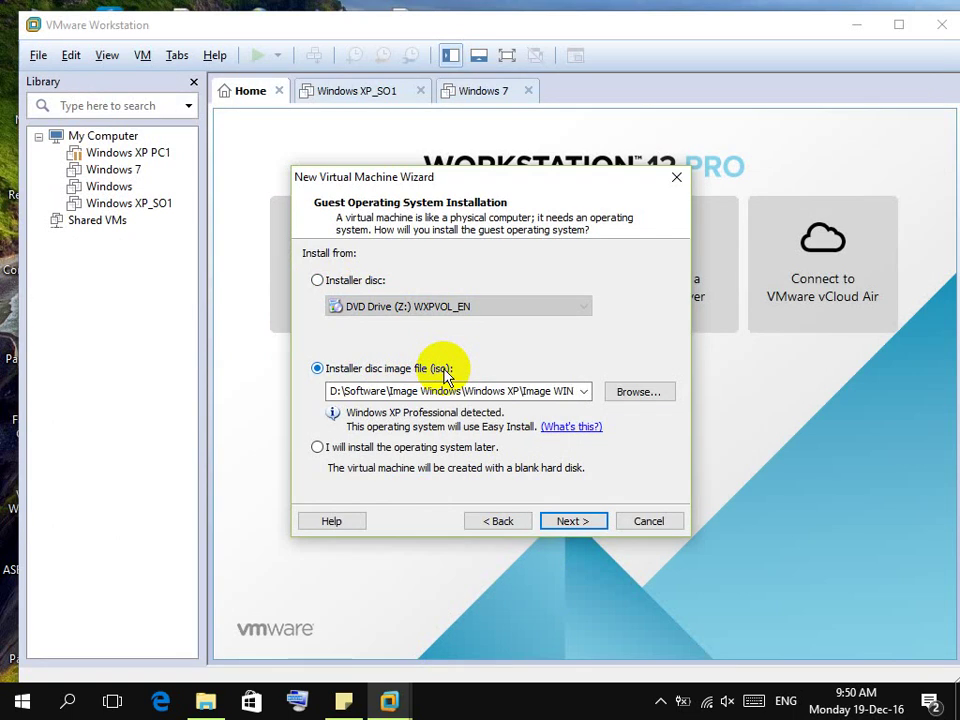
left_click(318, 447)
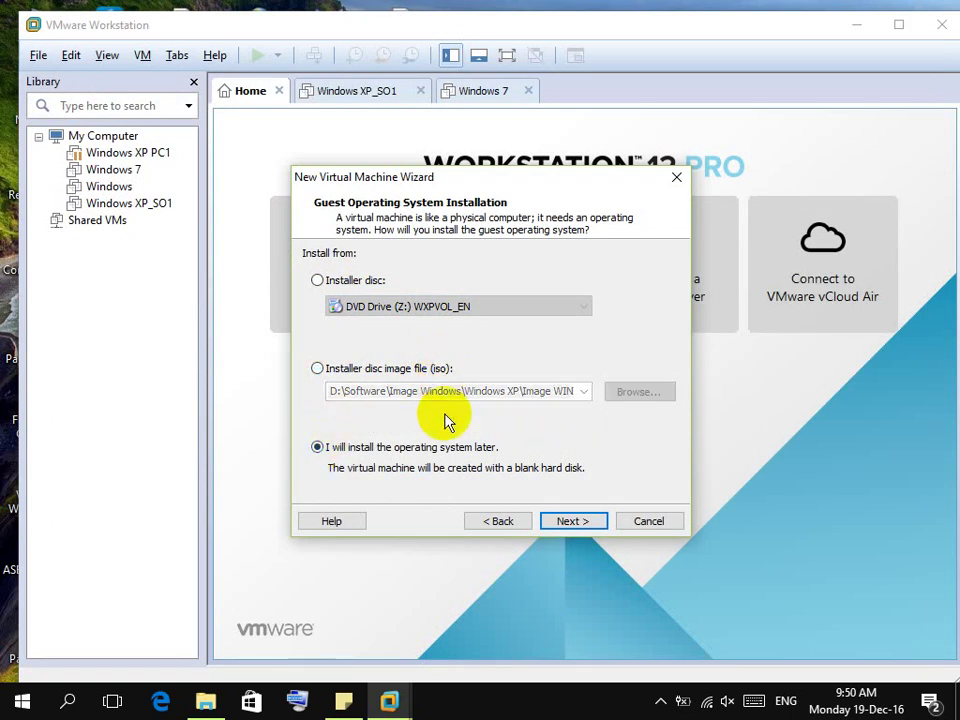
left_click(318, 368)
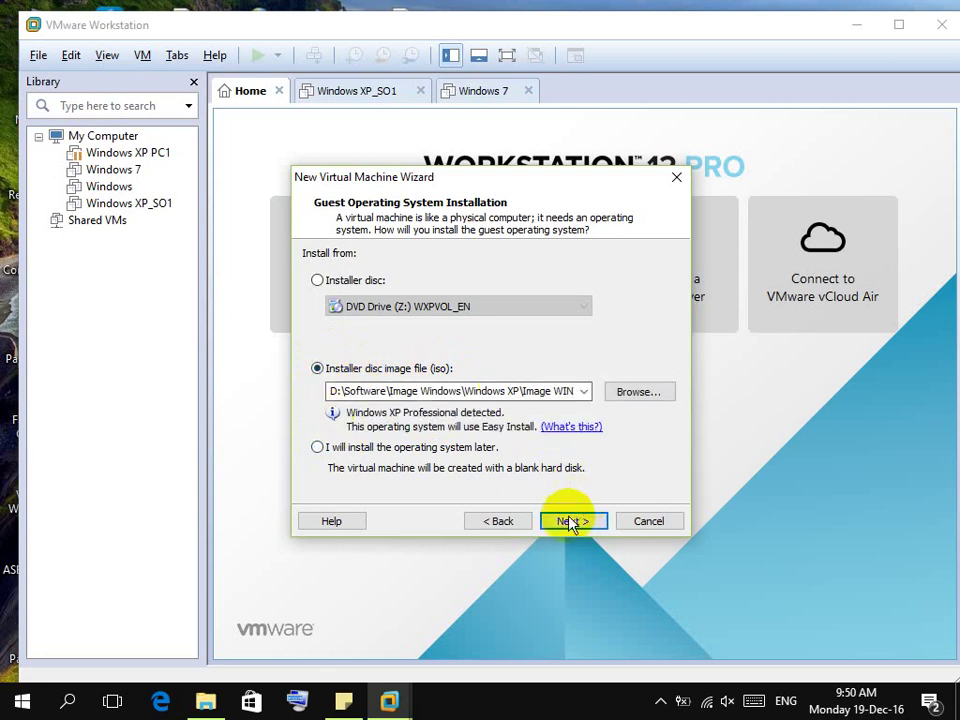
left_click(568, 521)
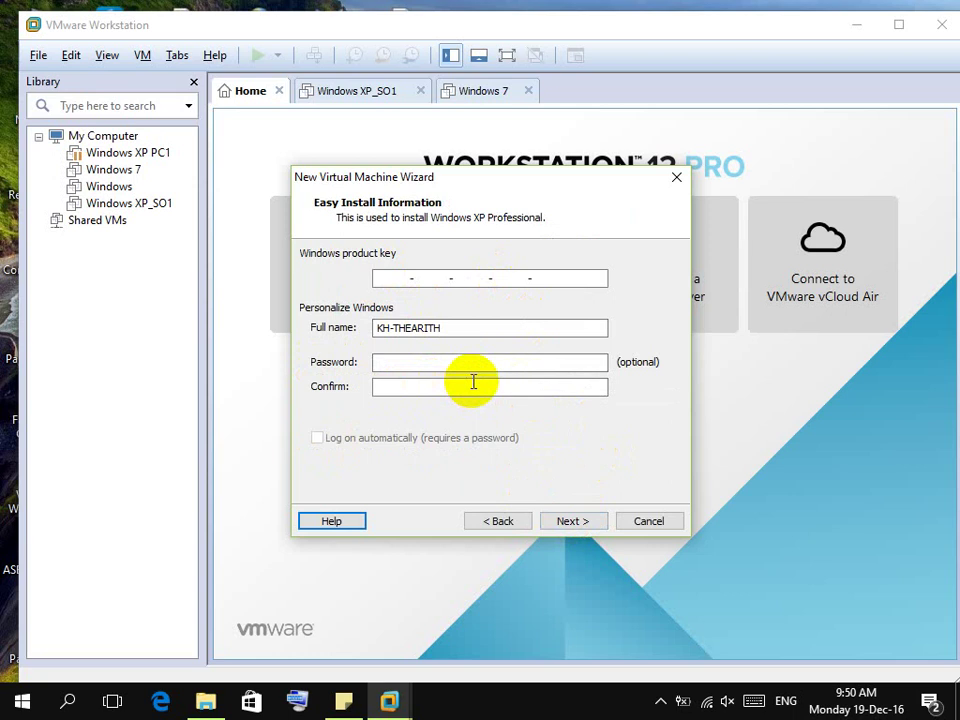
left_click(497, 521)
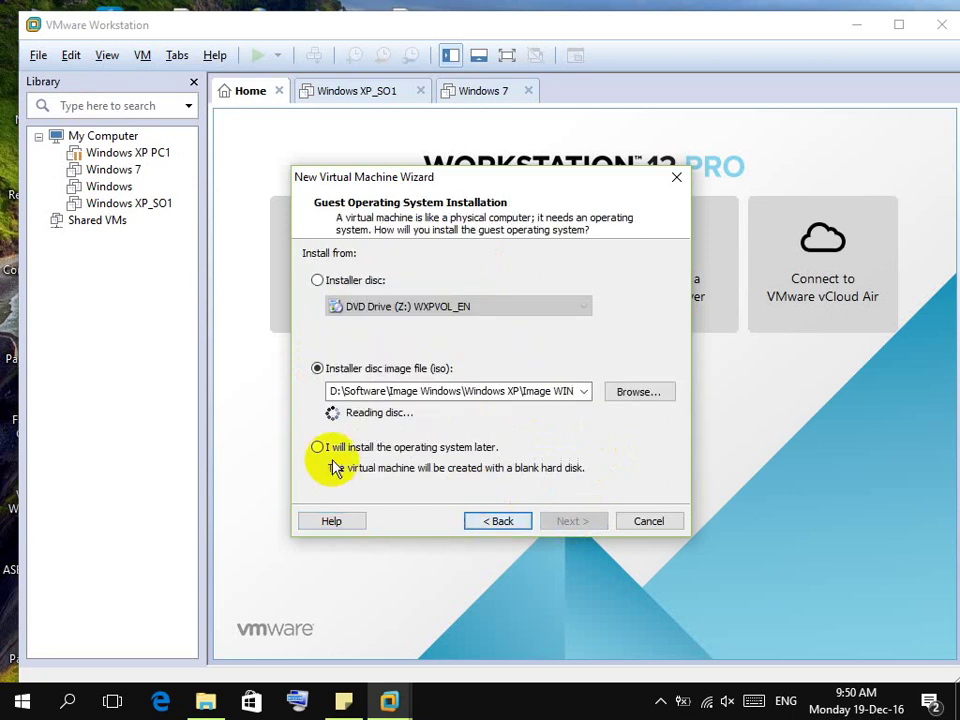
left_click(317, 448)
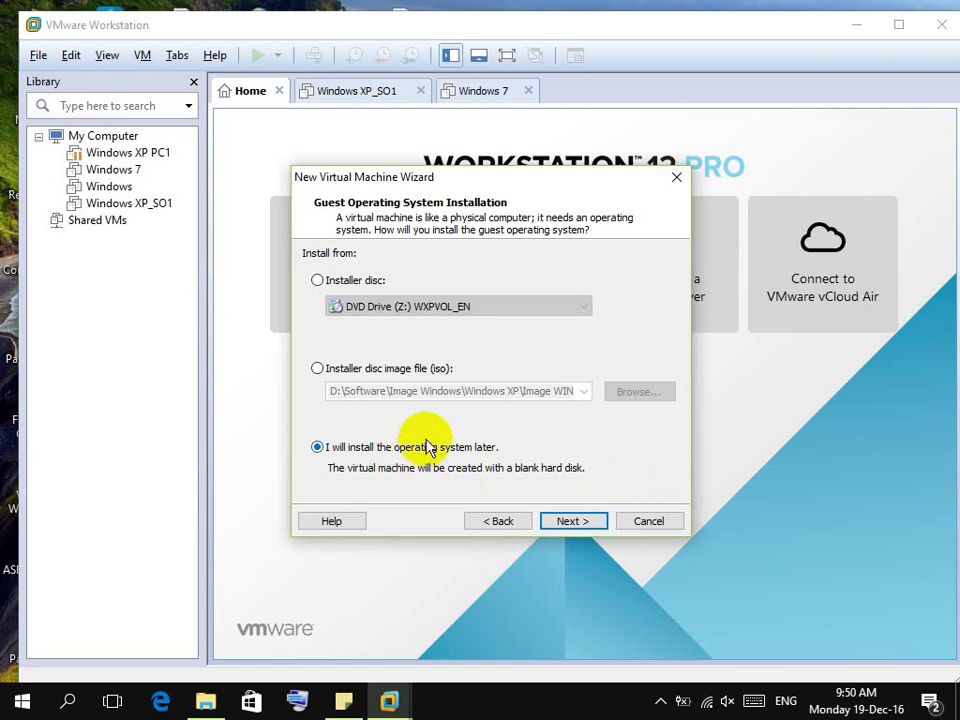
left_click(329, 369)
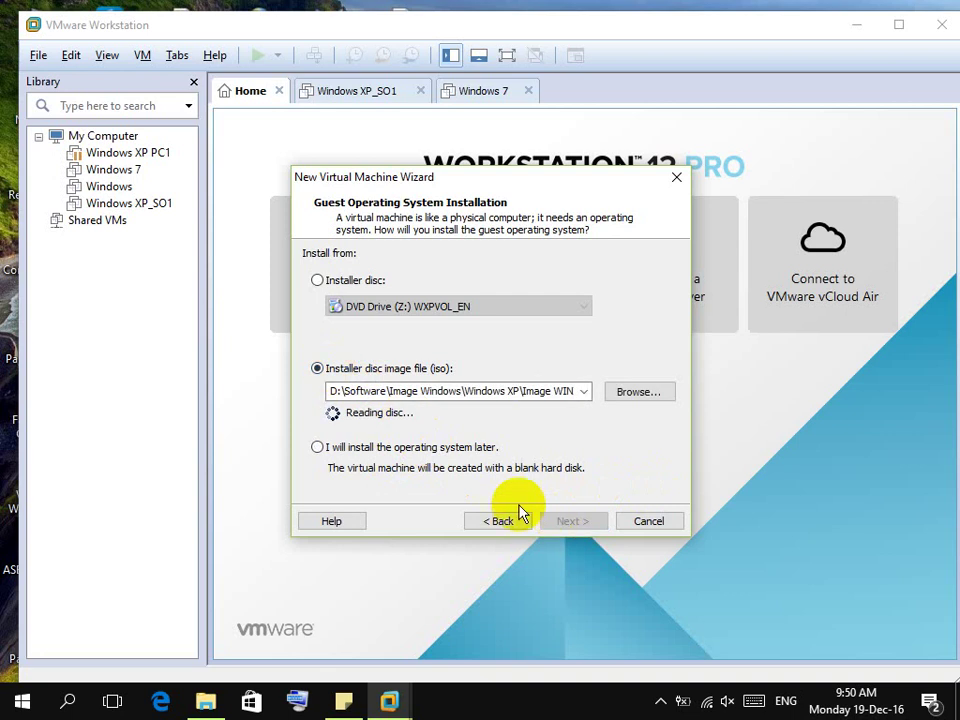
left_click(572, 521)
left_click(473, 363)
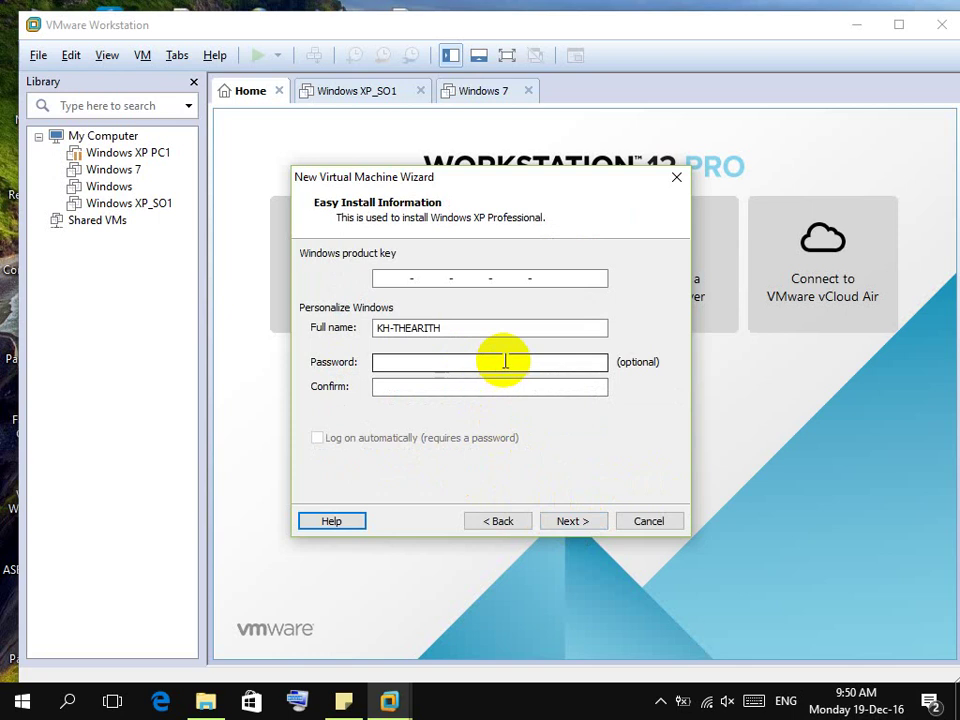
left_click(500, 523)
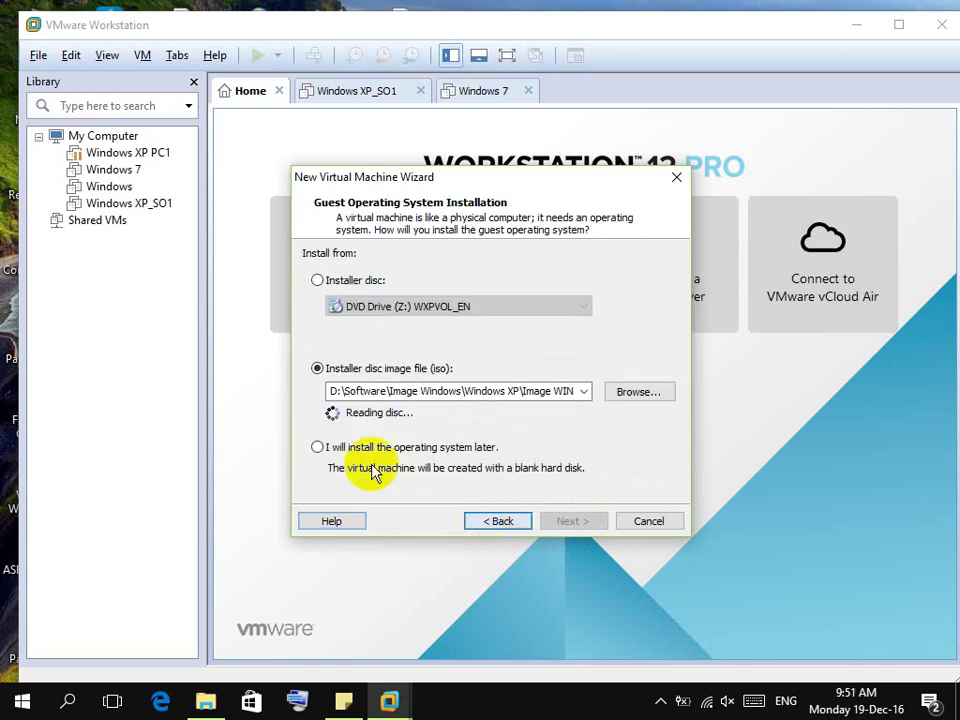
Choose to install the operating system later and continue the New Virtual Machine wizard.
left_click(318, 447)
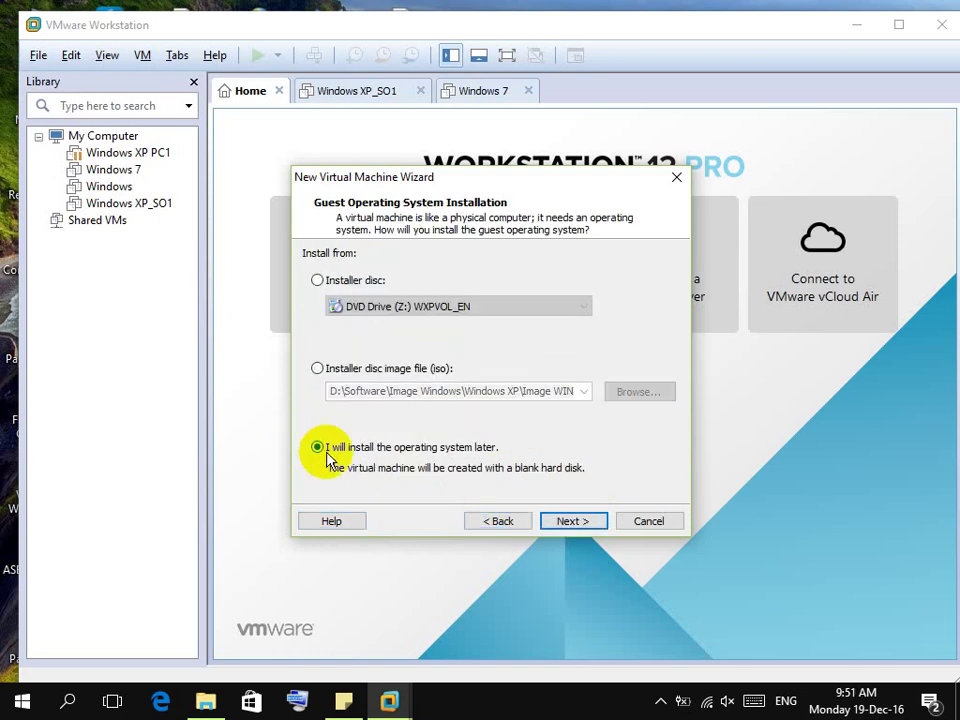
left_click(572, 521)
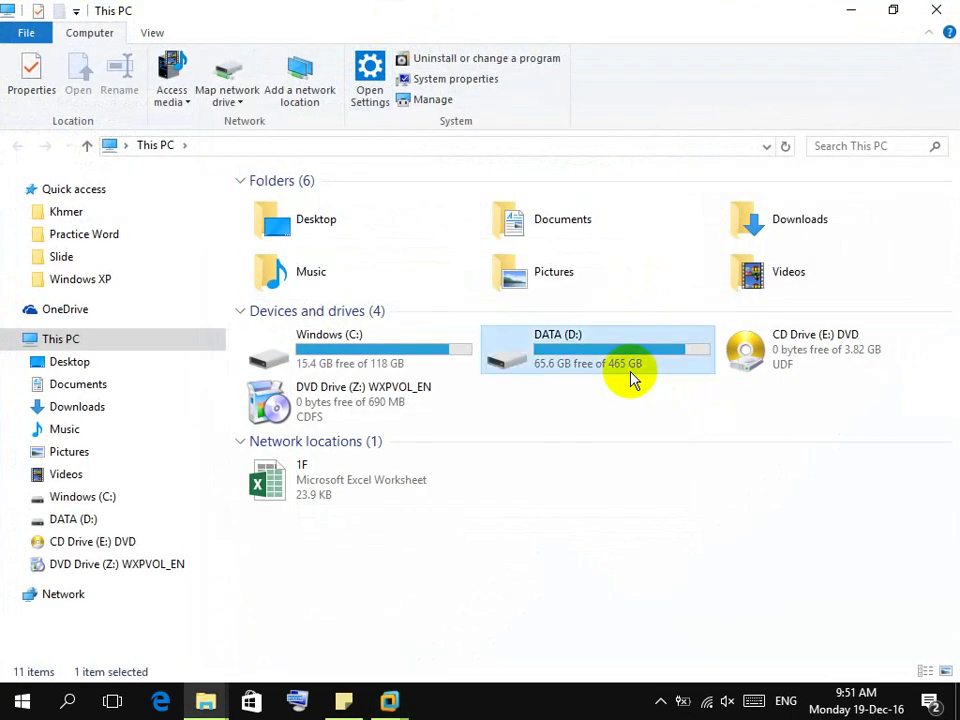
Browse to D:\Software\Mac\Image Mac and examine the OS X installer folders and disk image stored there.
double_click(634, 379)
left_click(754, 384)
key("Down")
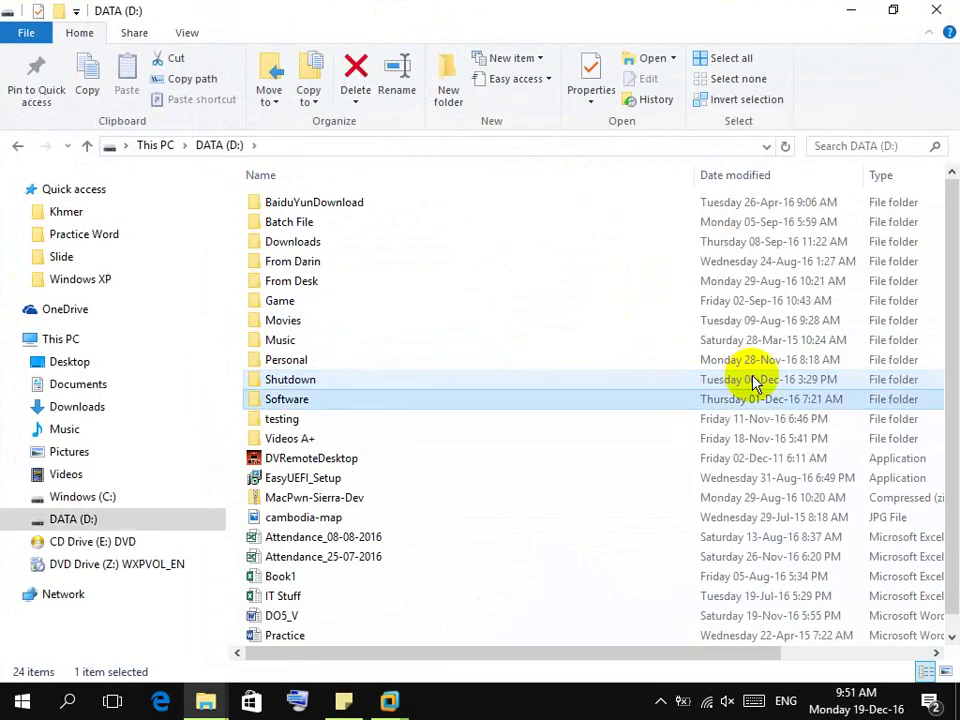
key("Return")
key("i")
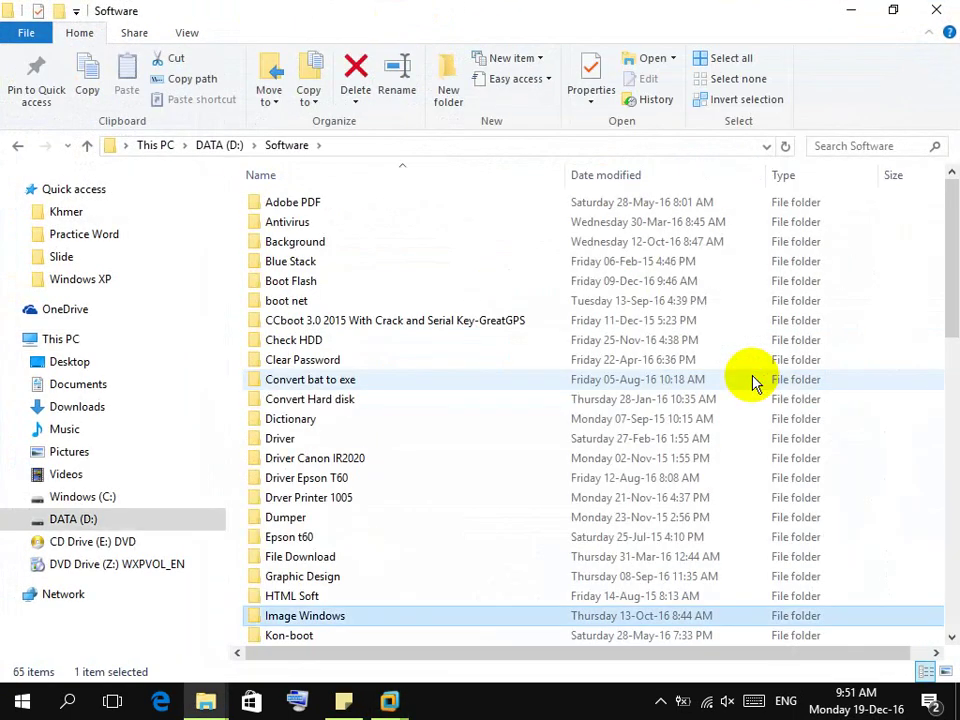
left_click(754, 380)
key("m")
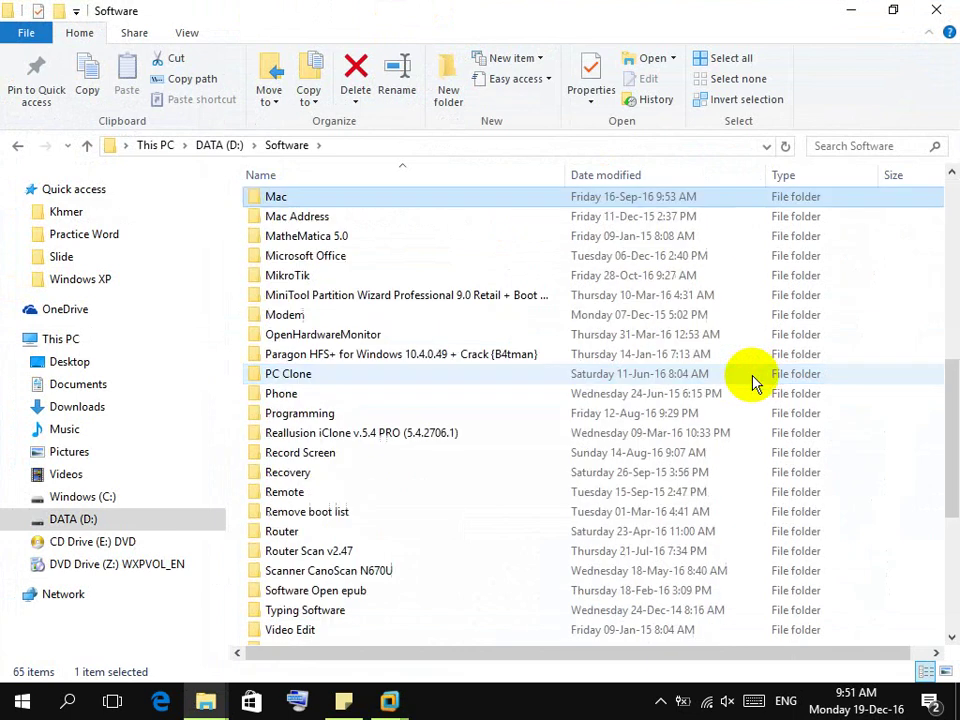
key("Return")
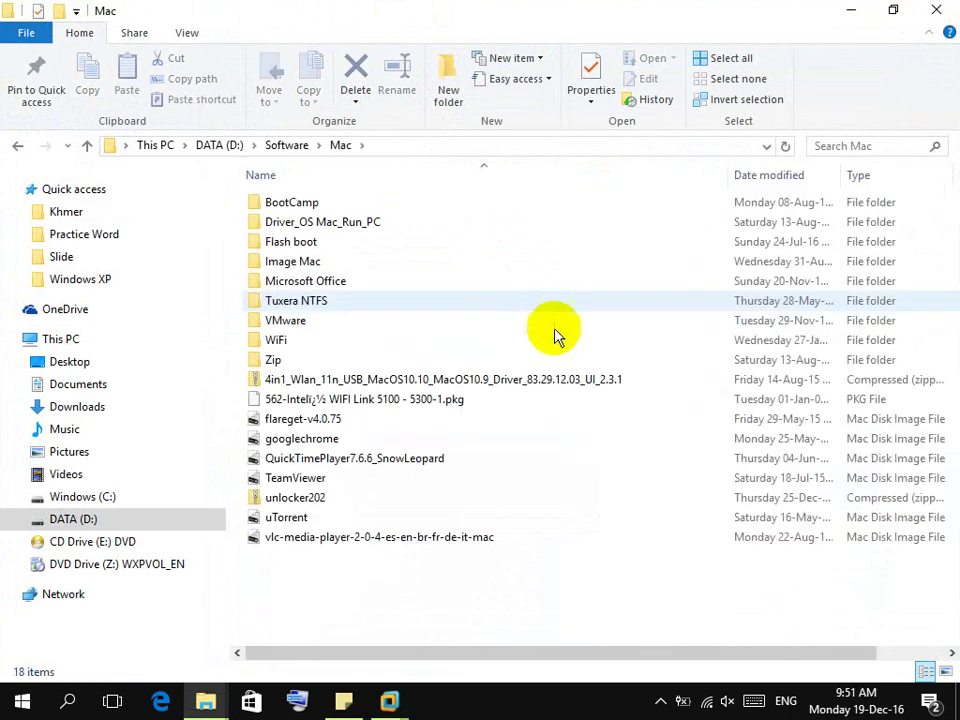
double_click(438, 256)
left_click(406, 216)
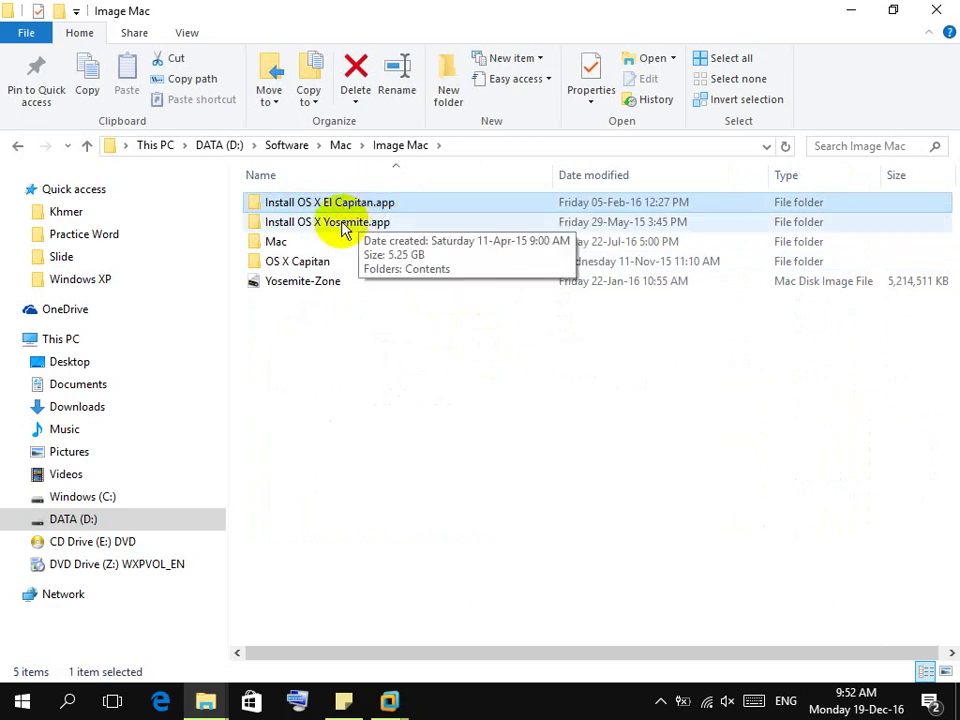
Examine the contents of the VMware folder inside D:\Software\Mac, and close File Explorer to return to the wizard.
left_click(426, 366)
left_click(340, 146)
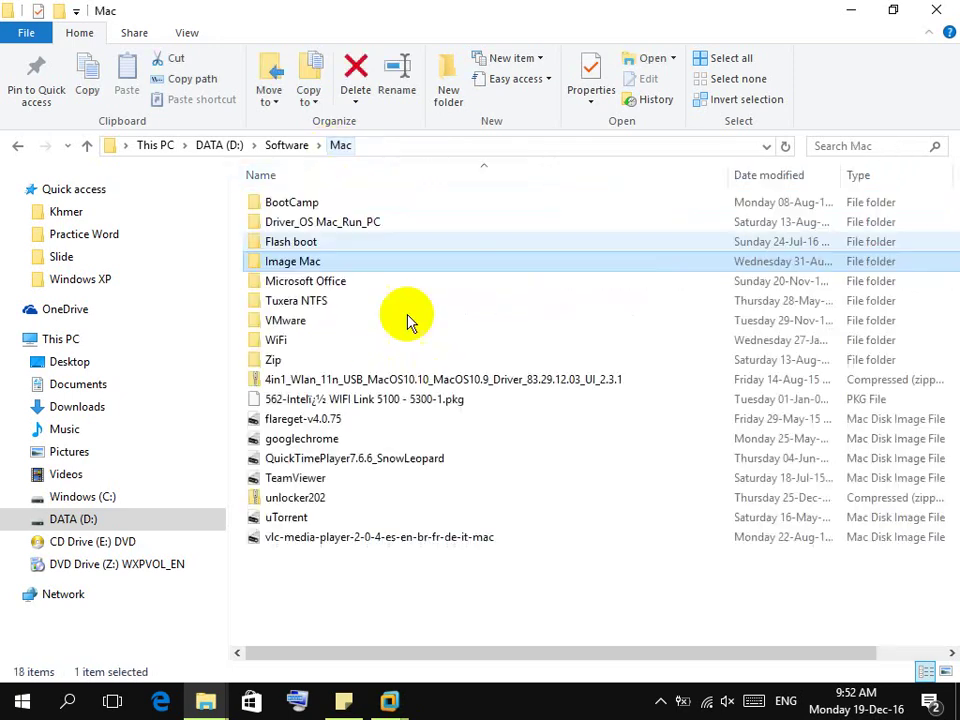
left_click(304, 321)
double_click(304, 321)
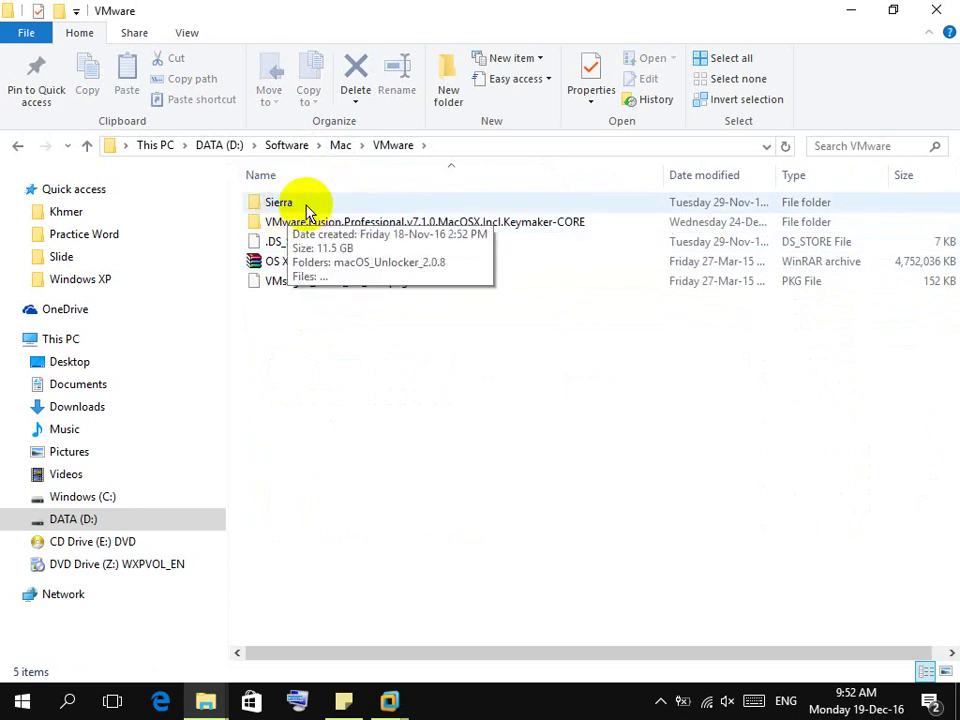
left_click(307, 213)
left_click(462, 385)
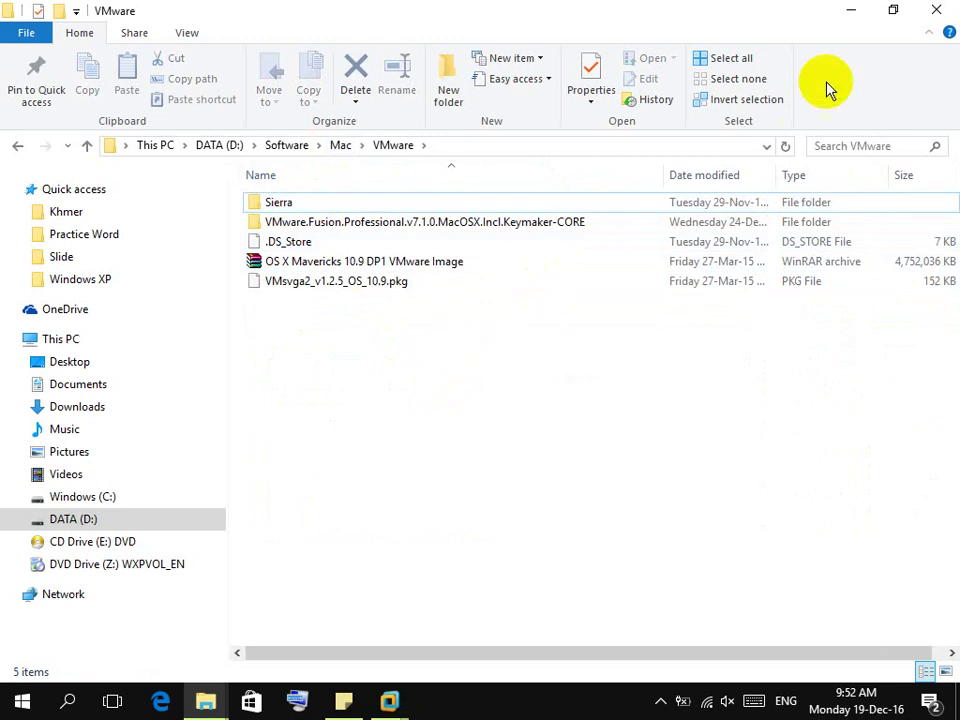
left_click(938, 12)
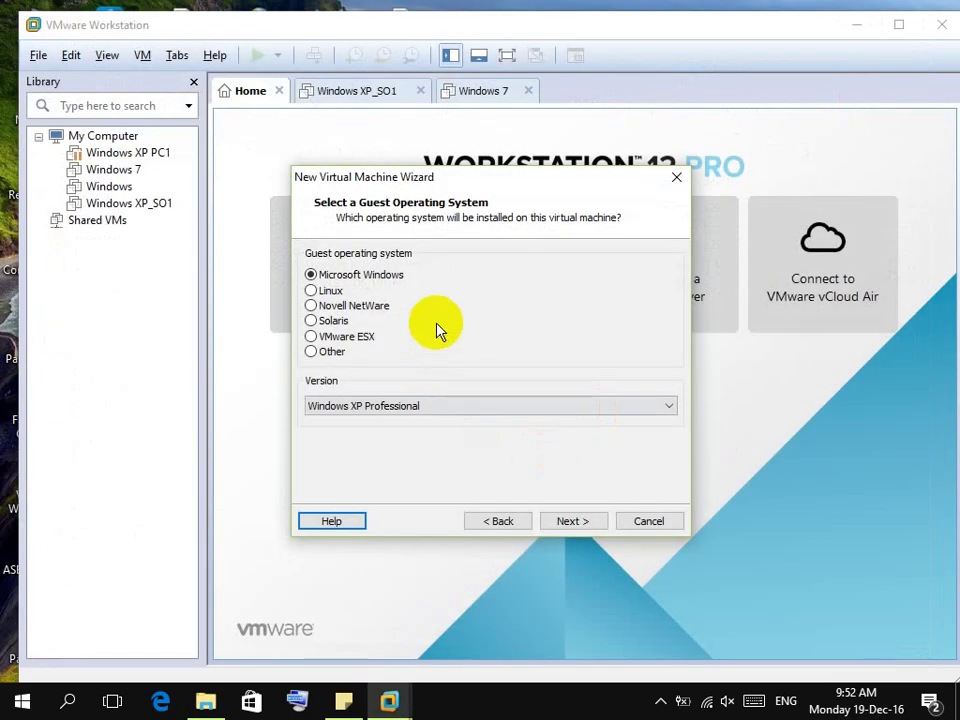
Compare the Linux and Microsoft Windows guest options, choose Microsoft Windows with version Windows XP Professional, and continue the wizard.
left_click(322, 291)
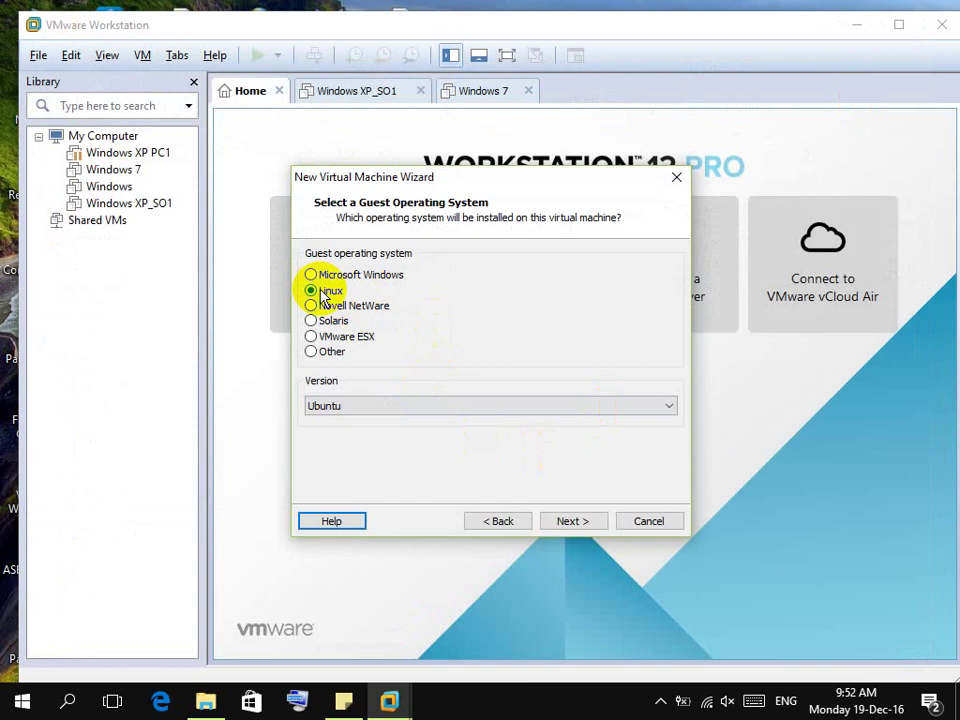
left_click(312, 275)
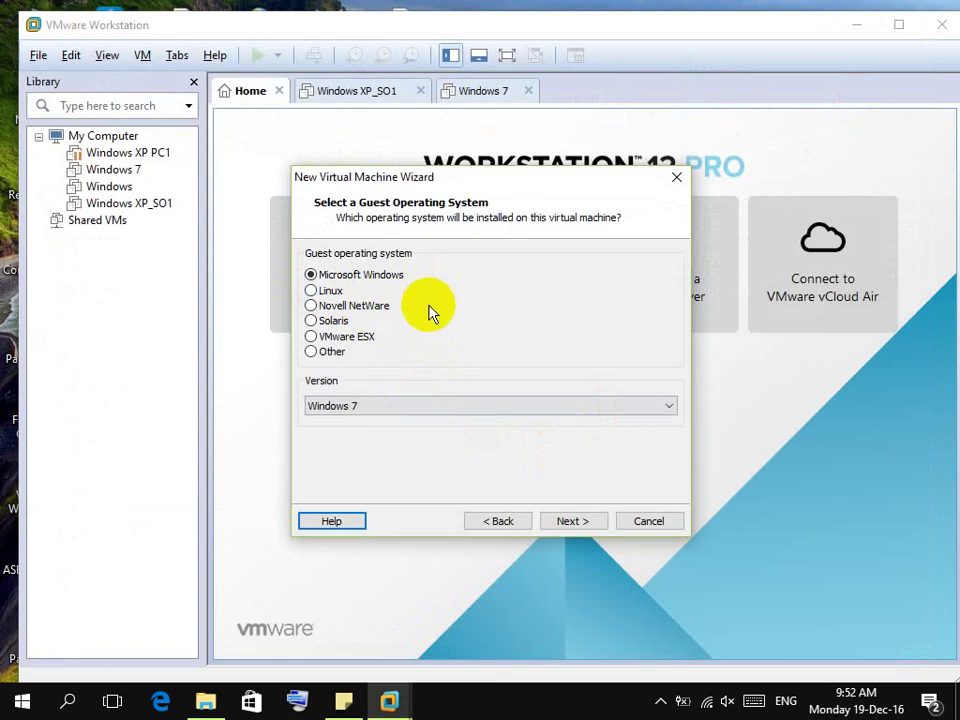
left_click(444, 410)
scroll(480, 210, "up", 1)
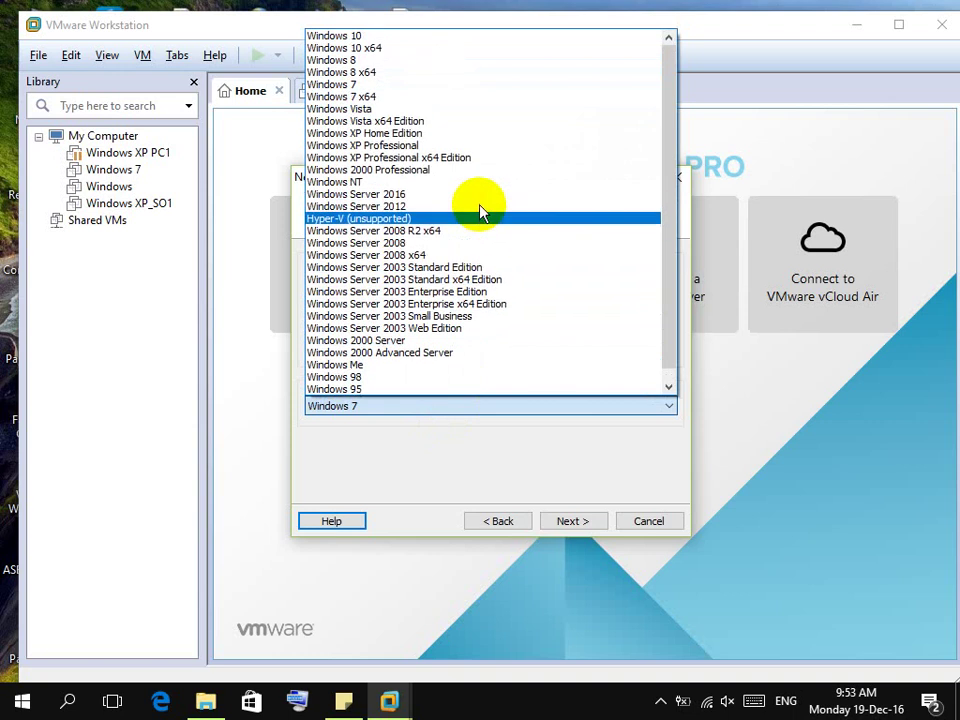
scroll(480, 210, "down", 1)
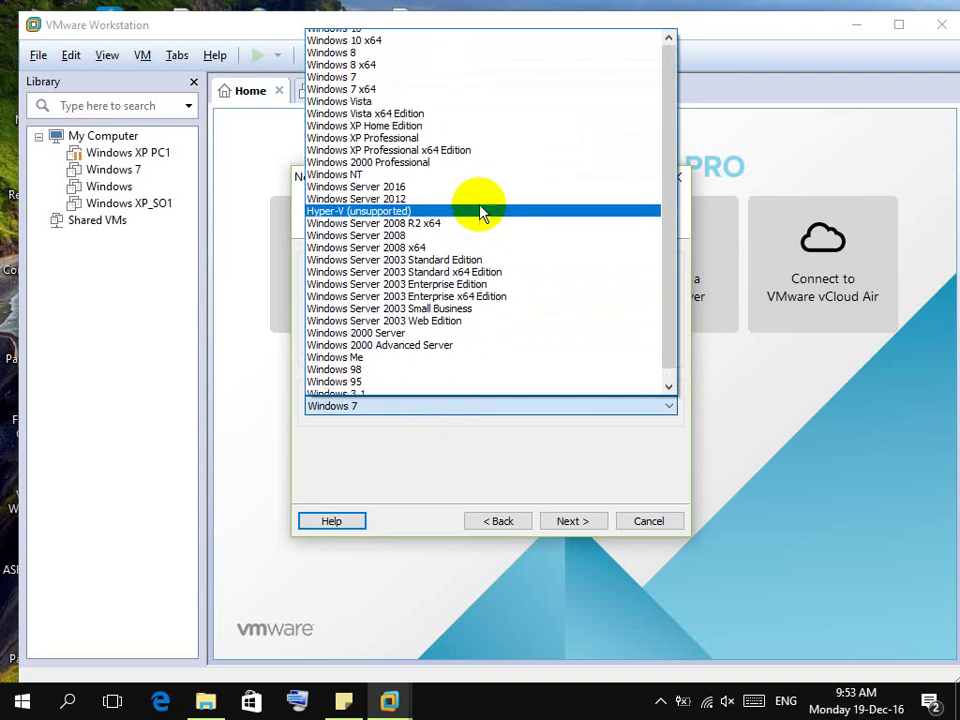
scroll(480, 210, "up", 1)
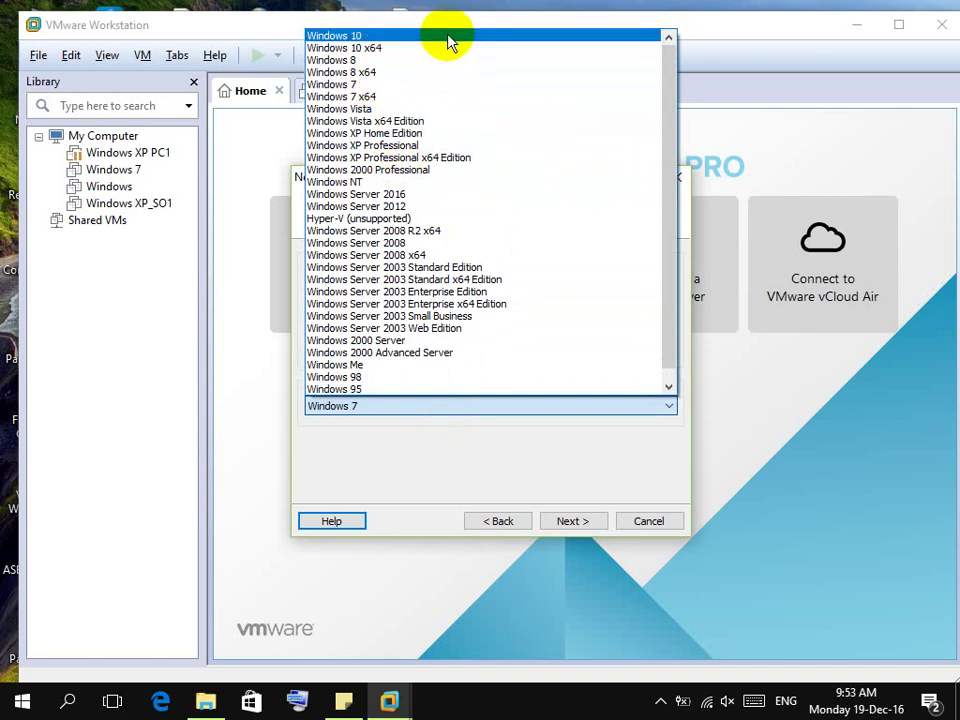
left_click(442, 146)
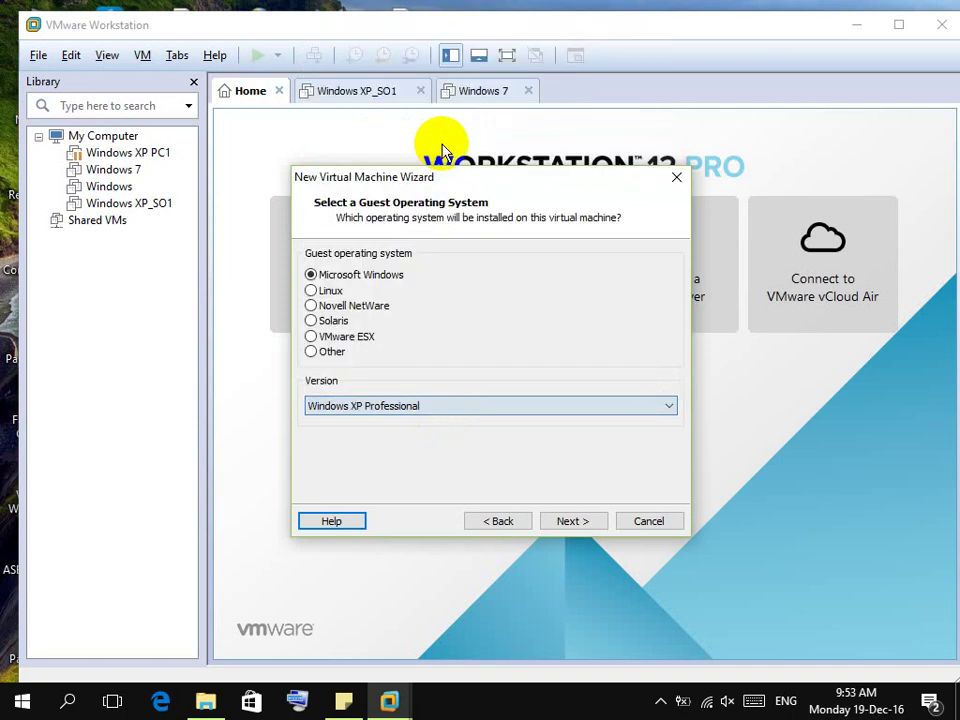
left_click(573, 522)
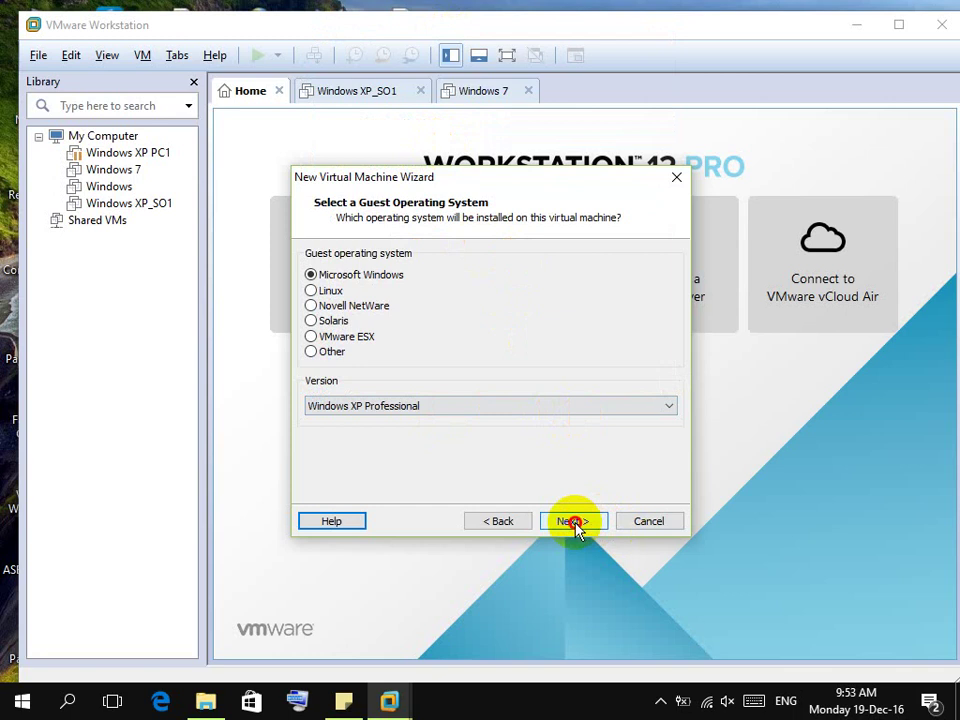
Name the virtual machine Windows XP_SO6 and review its storage location path.
left_click(461, 281)
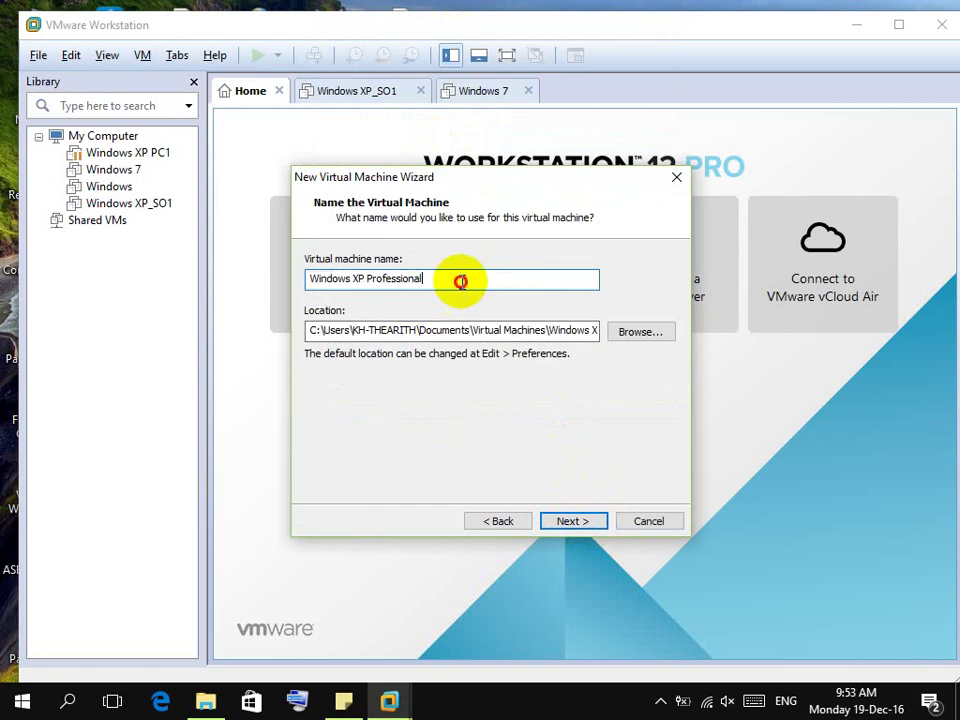
left_click_drag(461, 281, 368, 279)
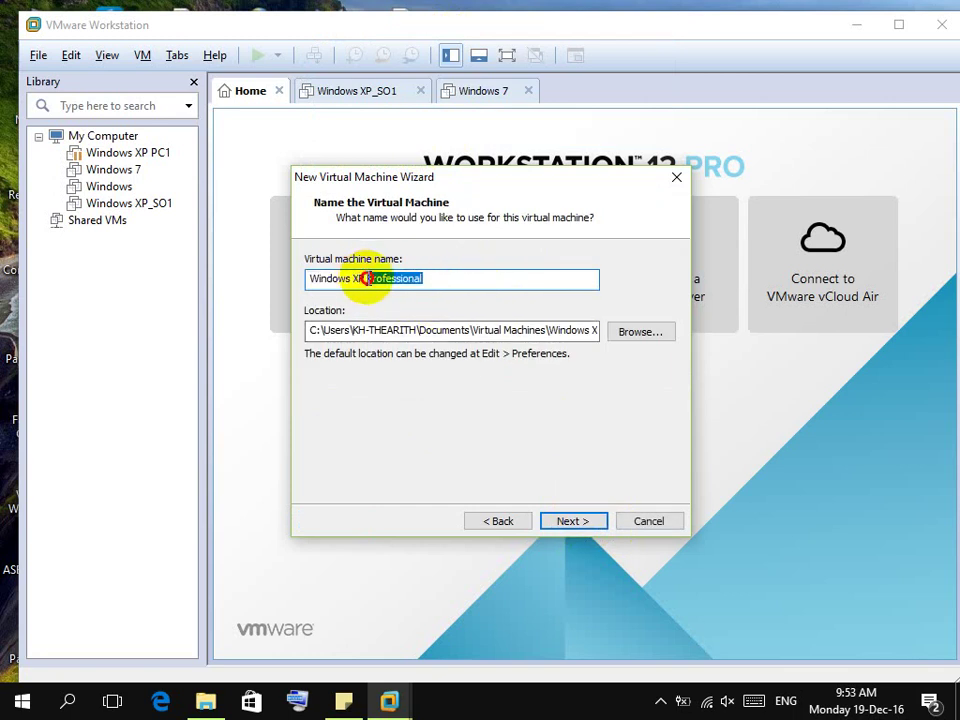
key("BackSpace")
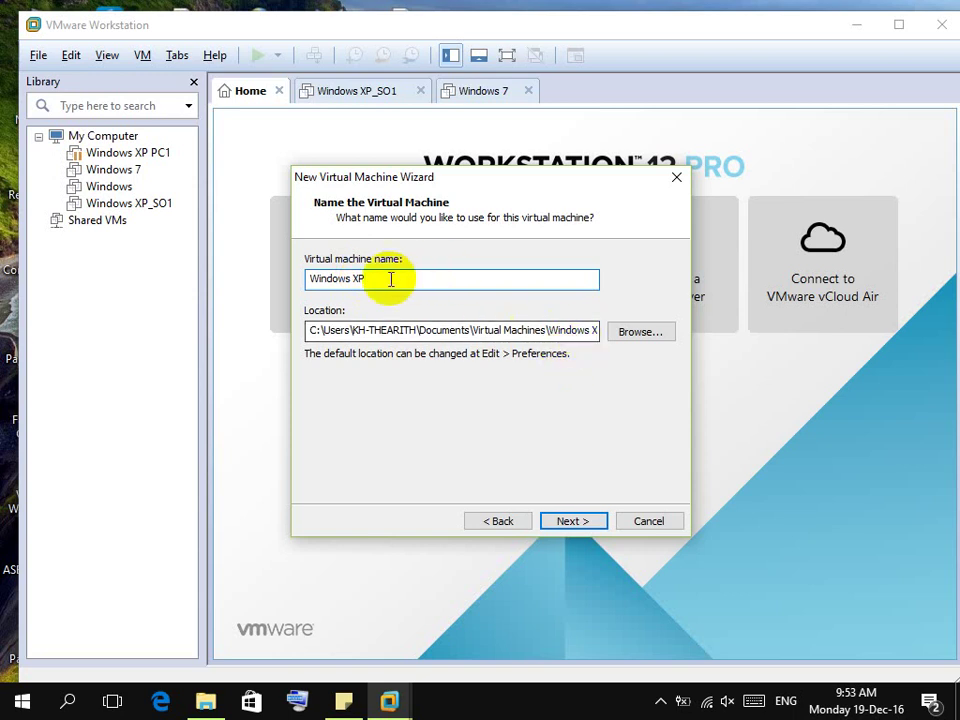
left_click_drag(392, 279, 279, 274)
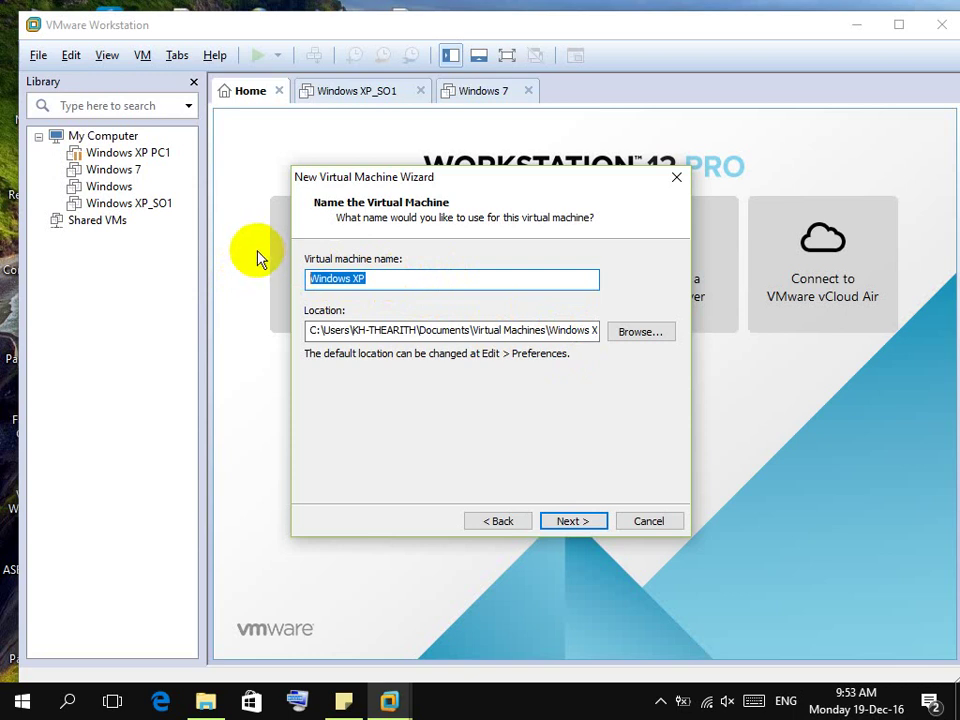
left_click_drag(430, 273, 253, 271)
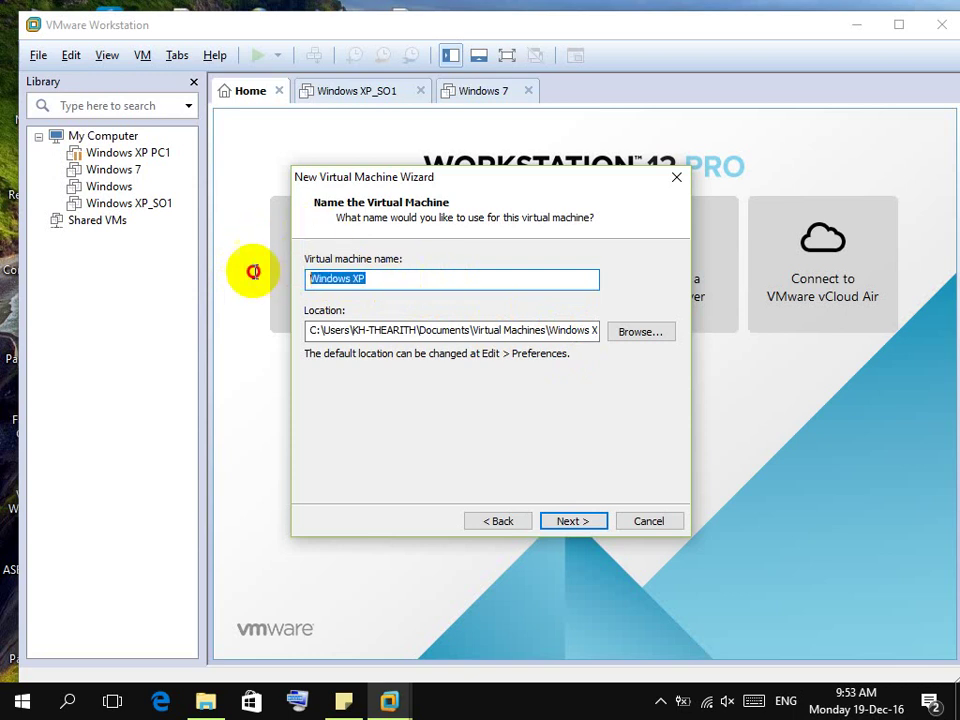
left_click(446, 274)
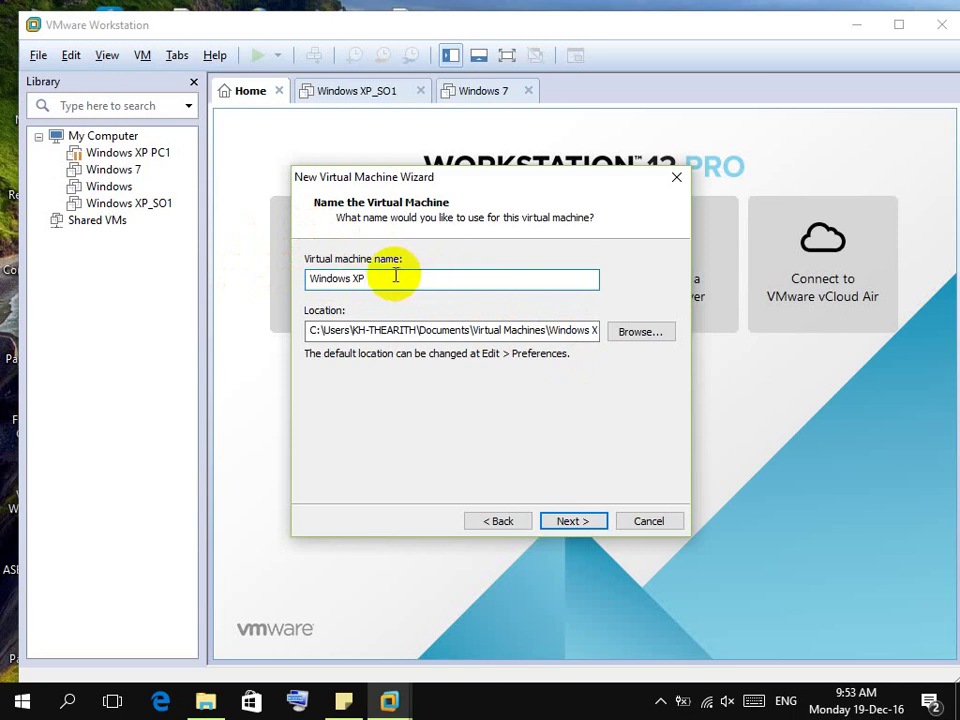
left_click_drag(396, 274, 338, 274)
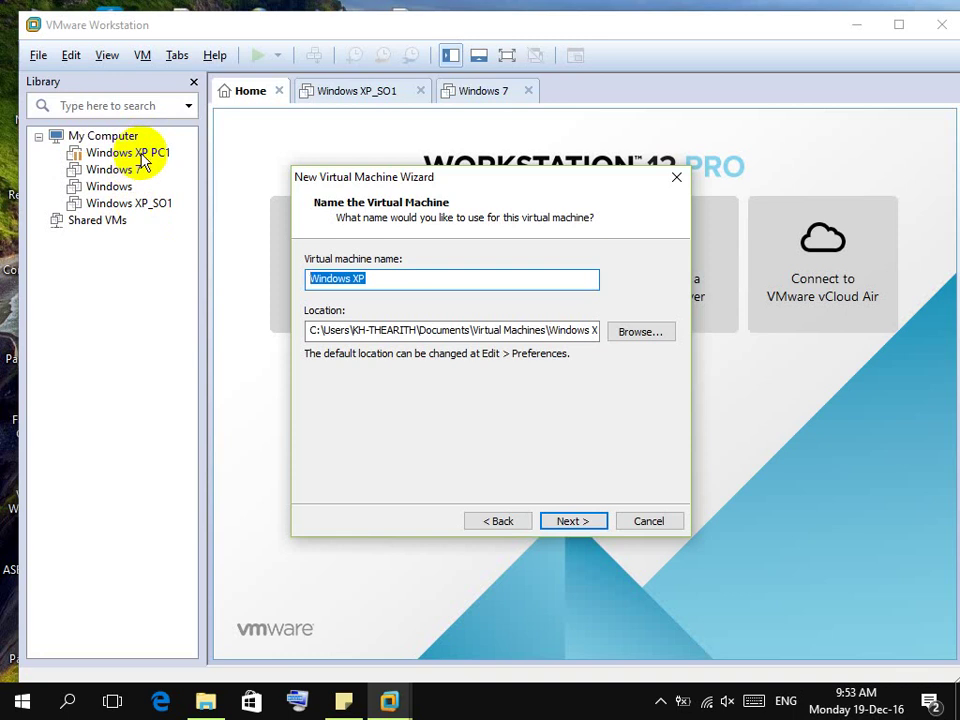
left_click(424, 274)
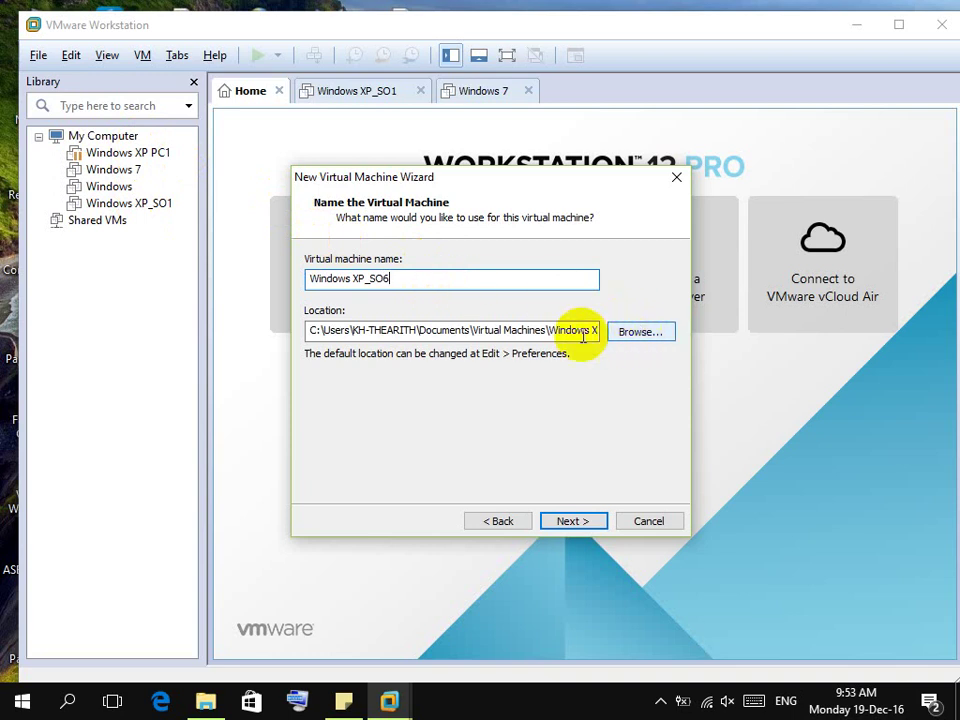
left_click_drag(311, 334, 603, 338)
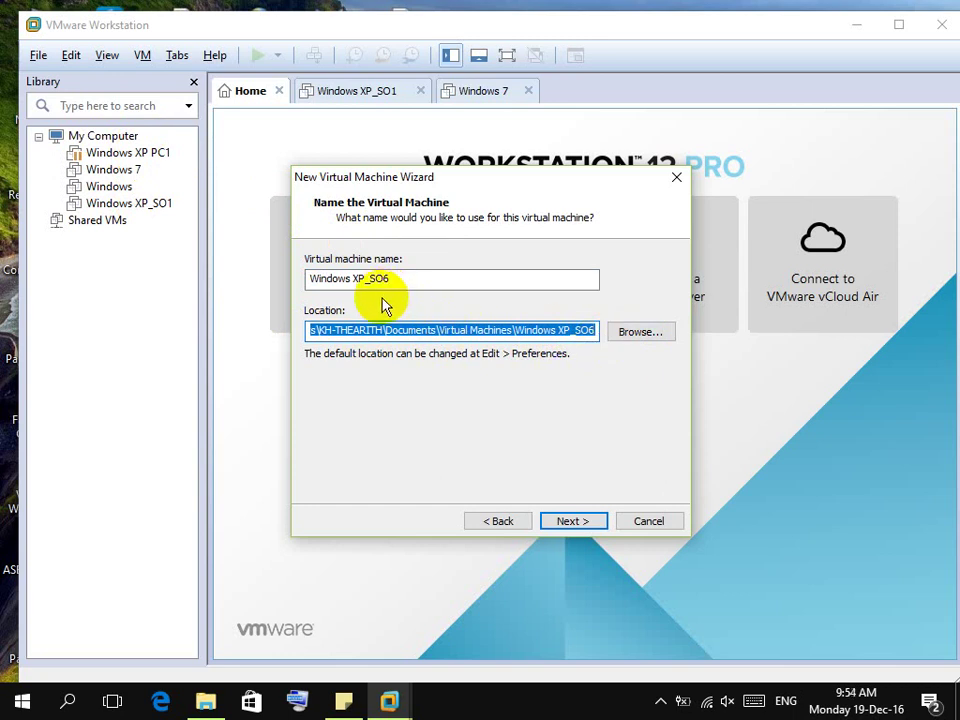
left_click(582, 330)
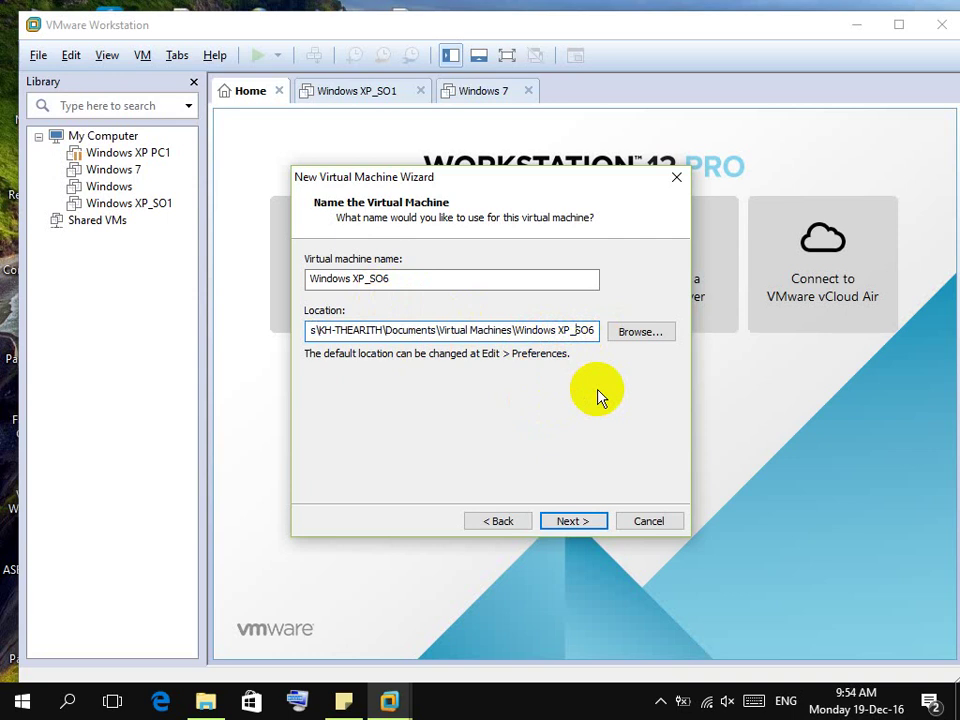
Check the size of the Windows XP folder on the desktop in its properties, and close them.
key("super+d")
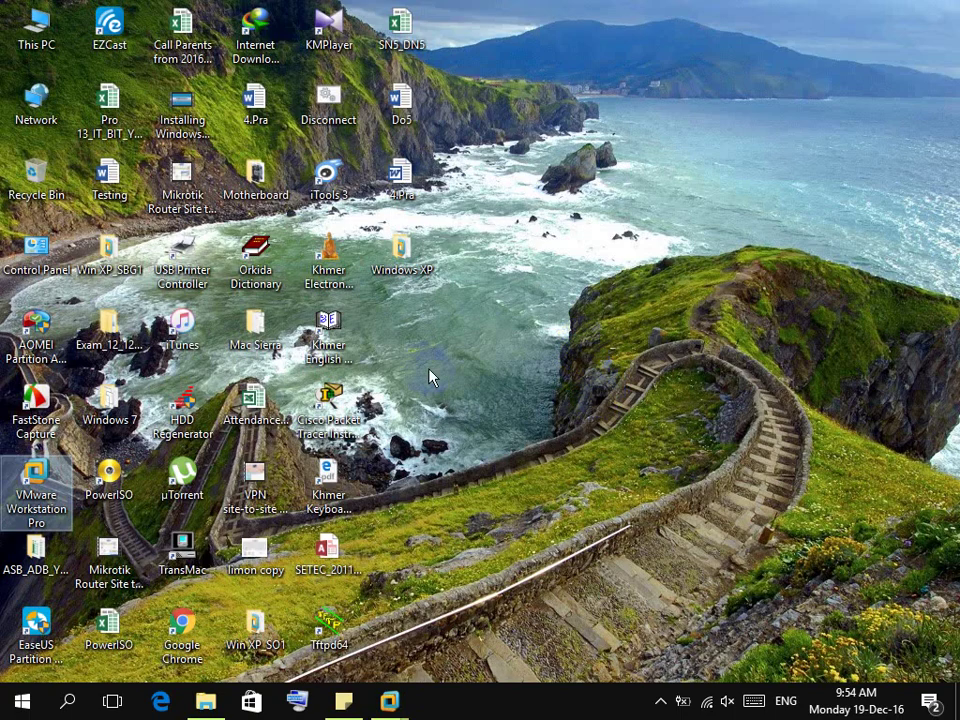
right_click(399, 267)
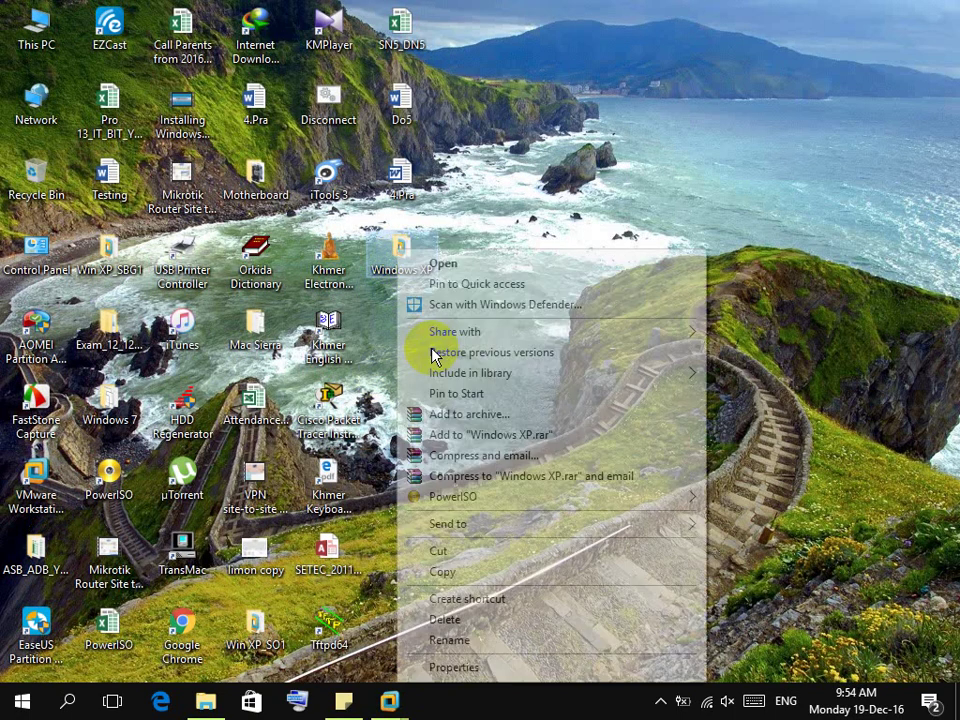
left_click(457, 665)
key("super+d")
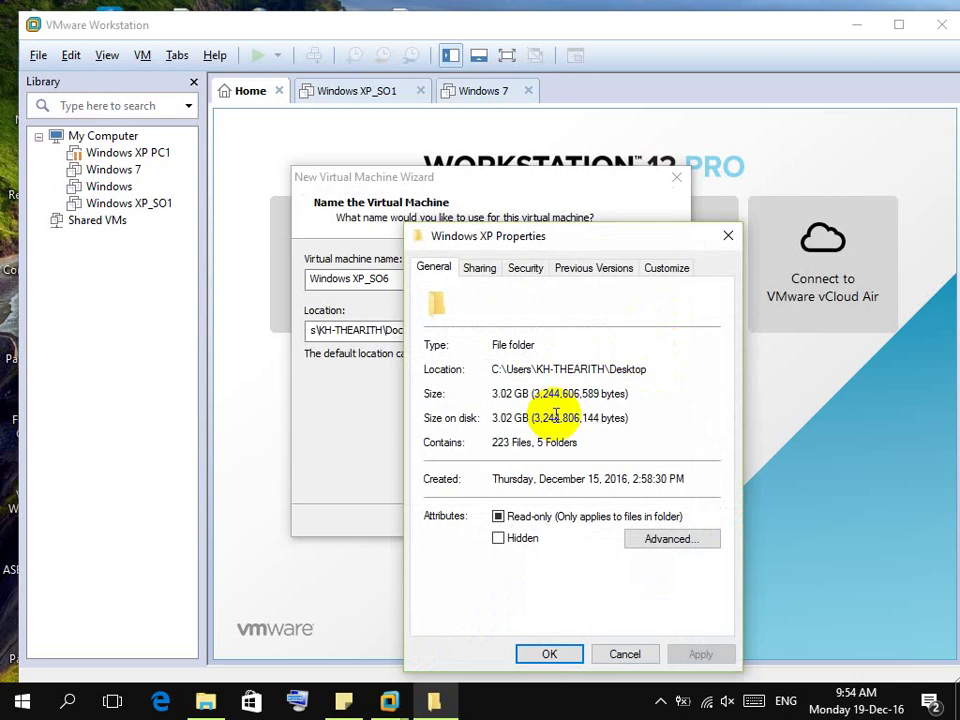
left_click(729, 238)
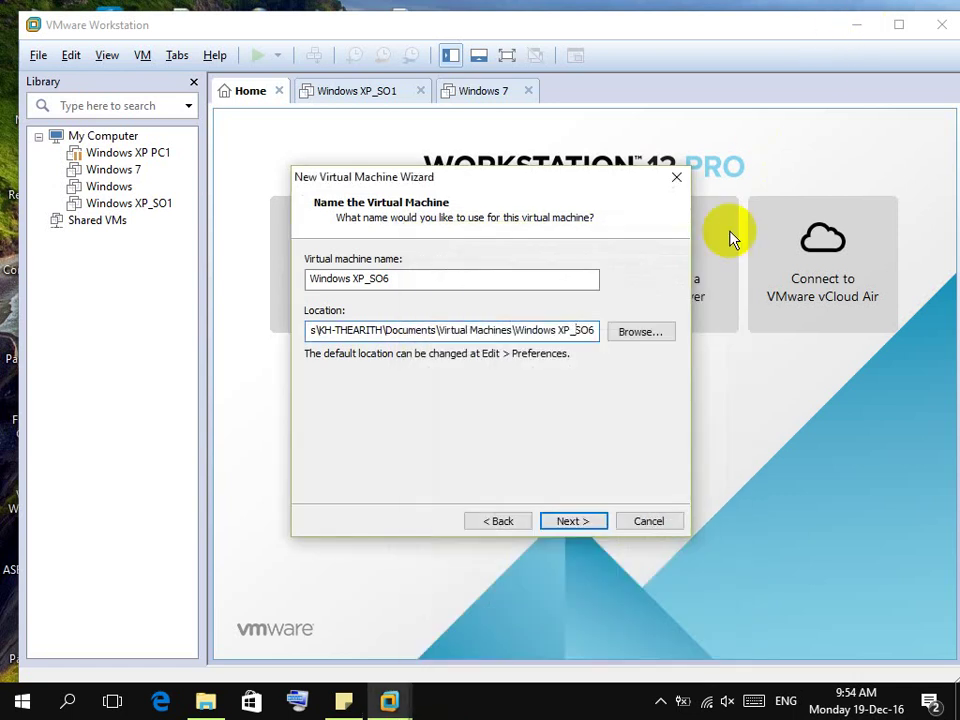
Check the size of the Windows 7 folder on the desktop in its properties, and close them.
key("super+d")
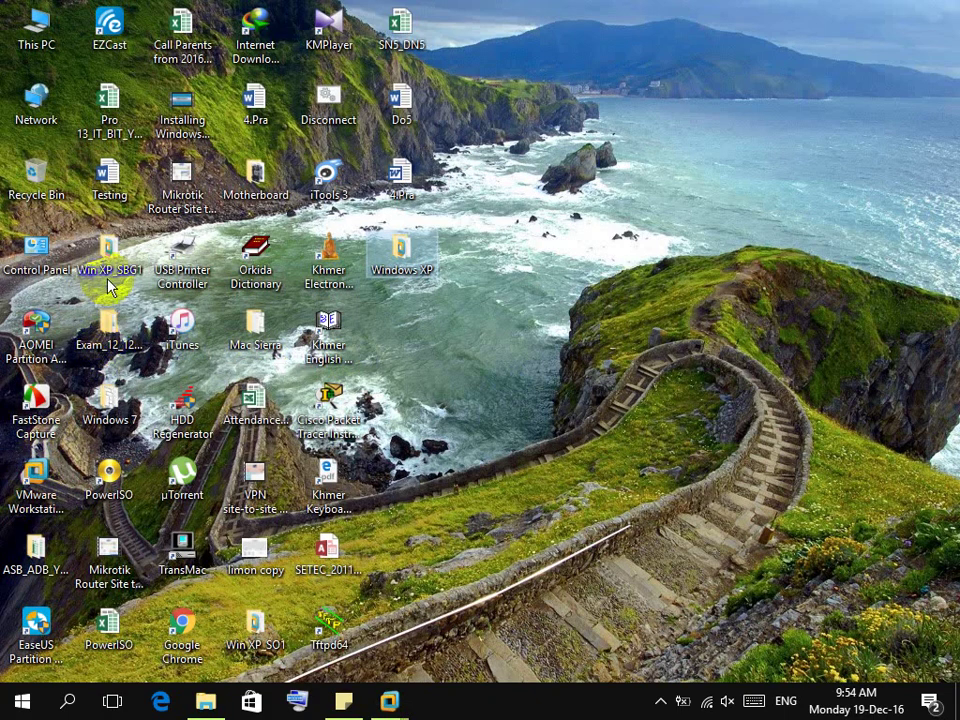
right_click(107, 405)
left_click(205, 667)
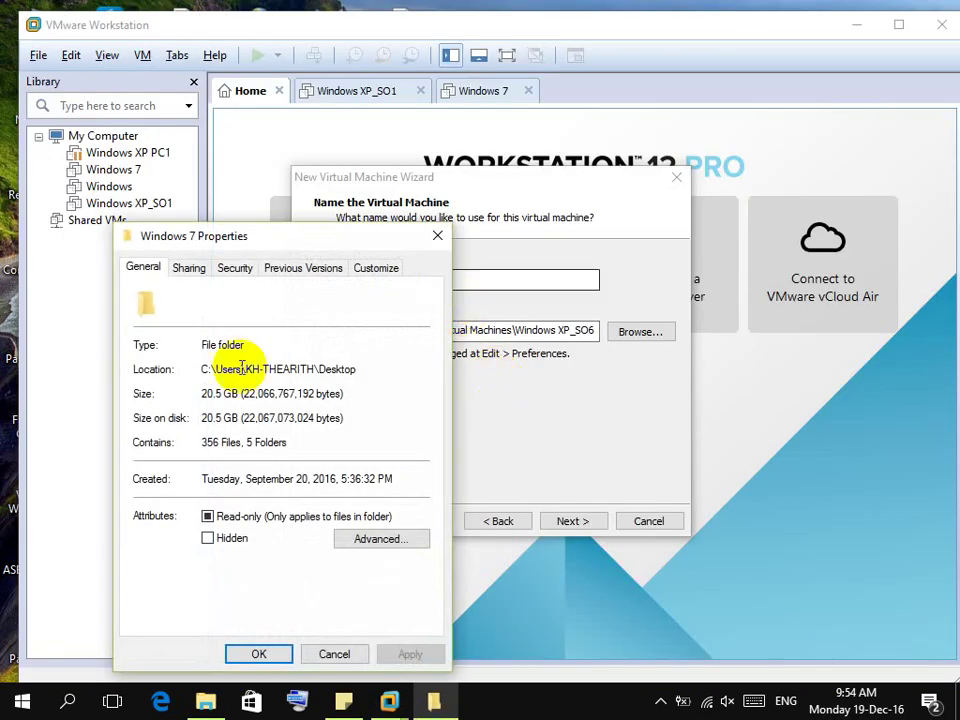
left_click(437, 233)
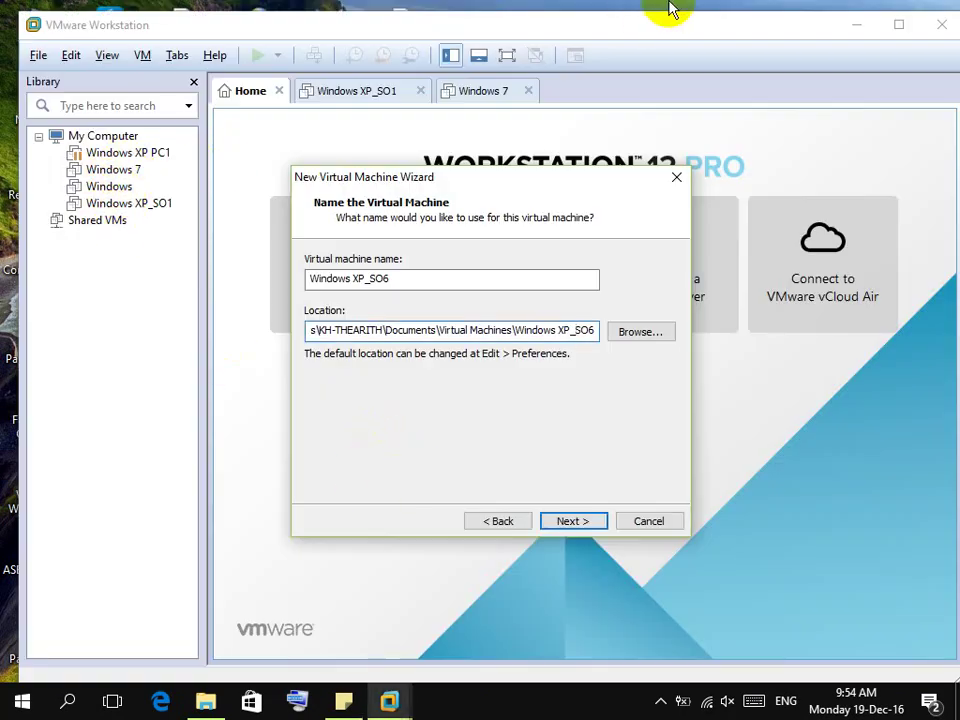
Check the size of the Mac Sierra folder on the desktop in its properties, and close them.
key("super+d")
left_click(392, 250)
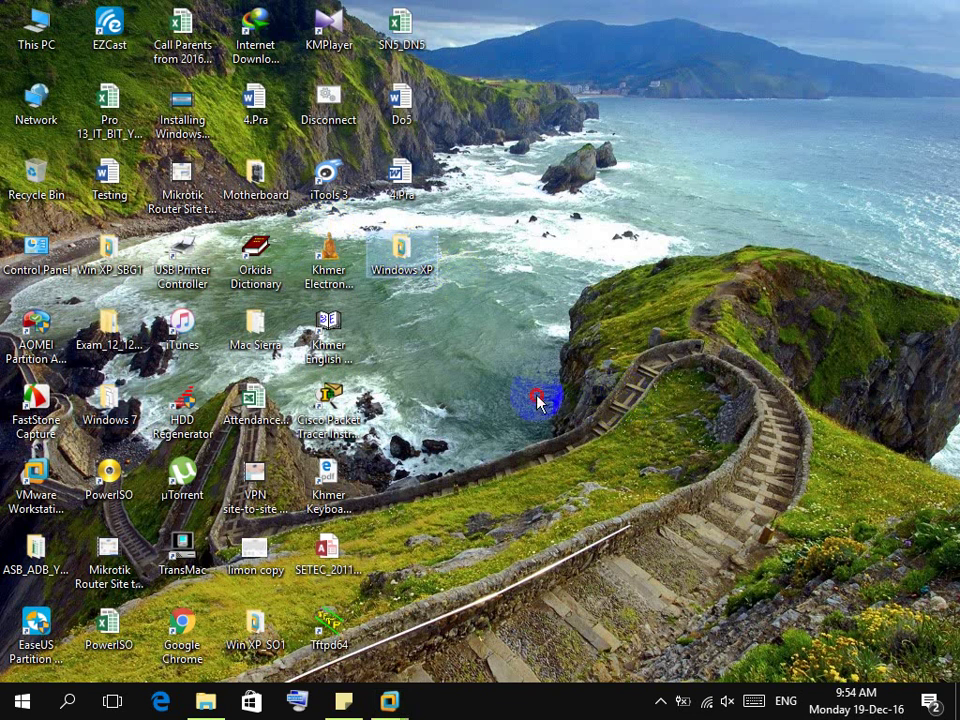
left_click(416, 298)
left_click(253, 343)
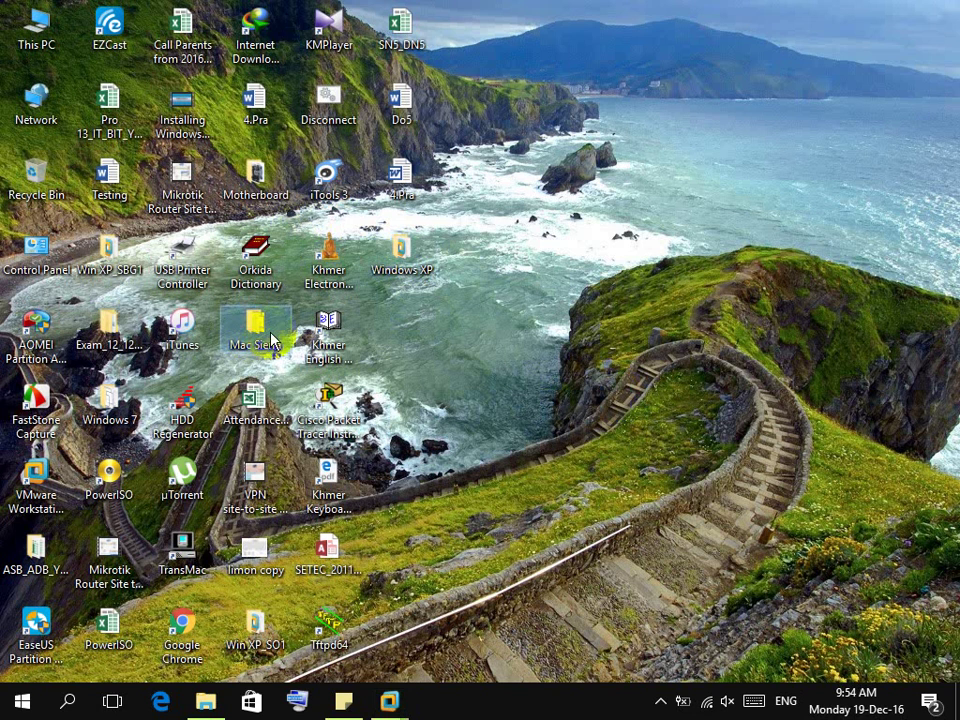
right_click(253, 343)
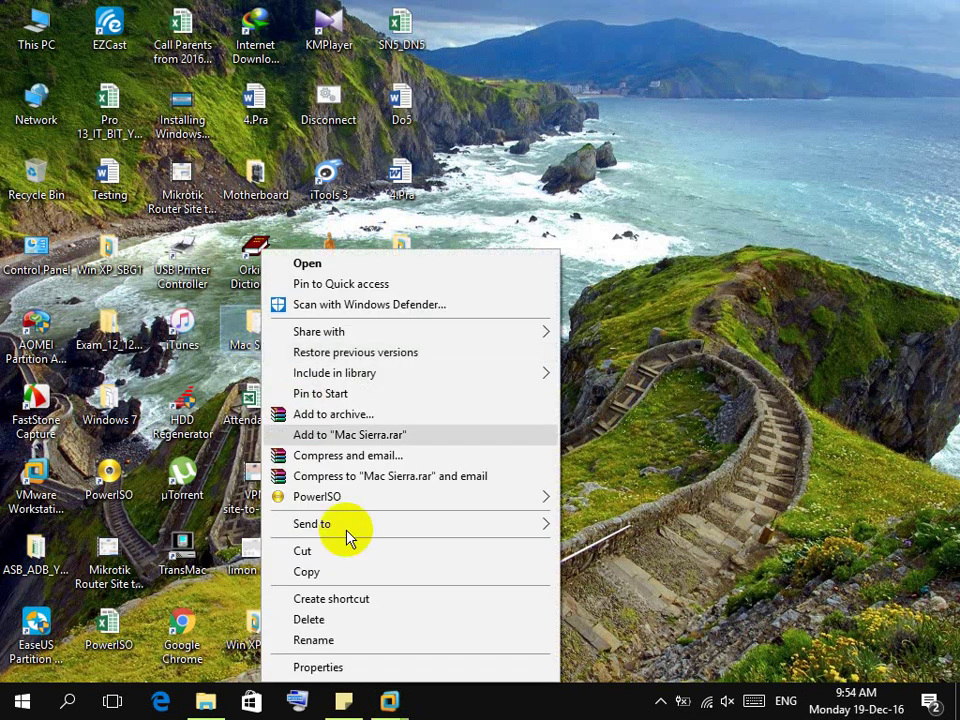
left_click(336, 665)
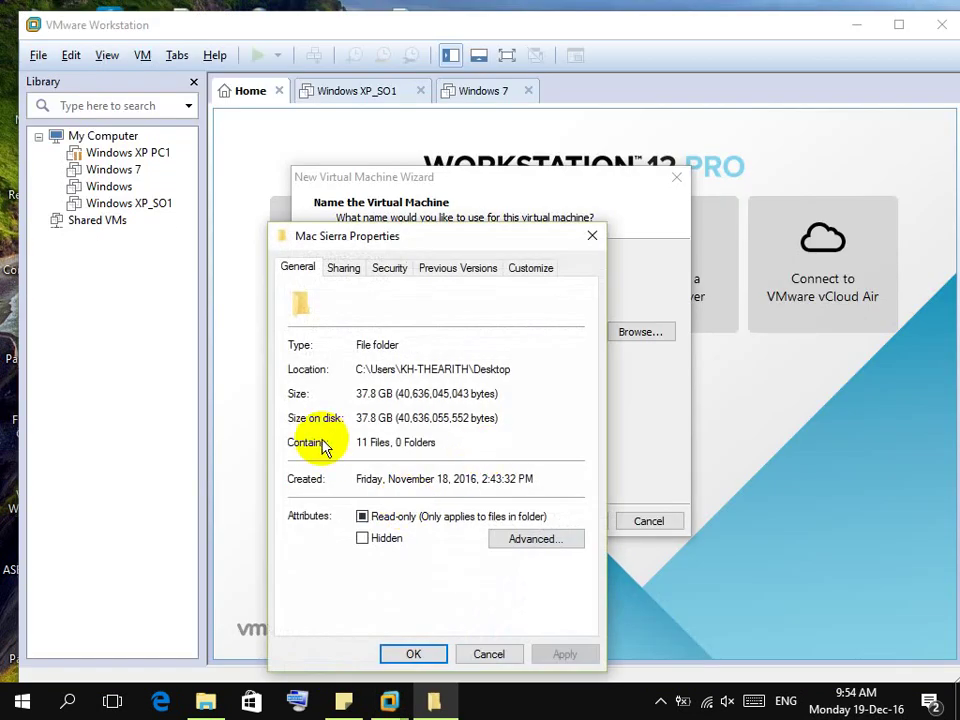
left_click(594, 237)
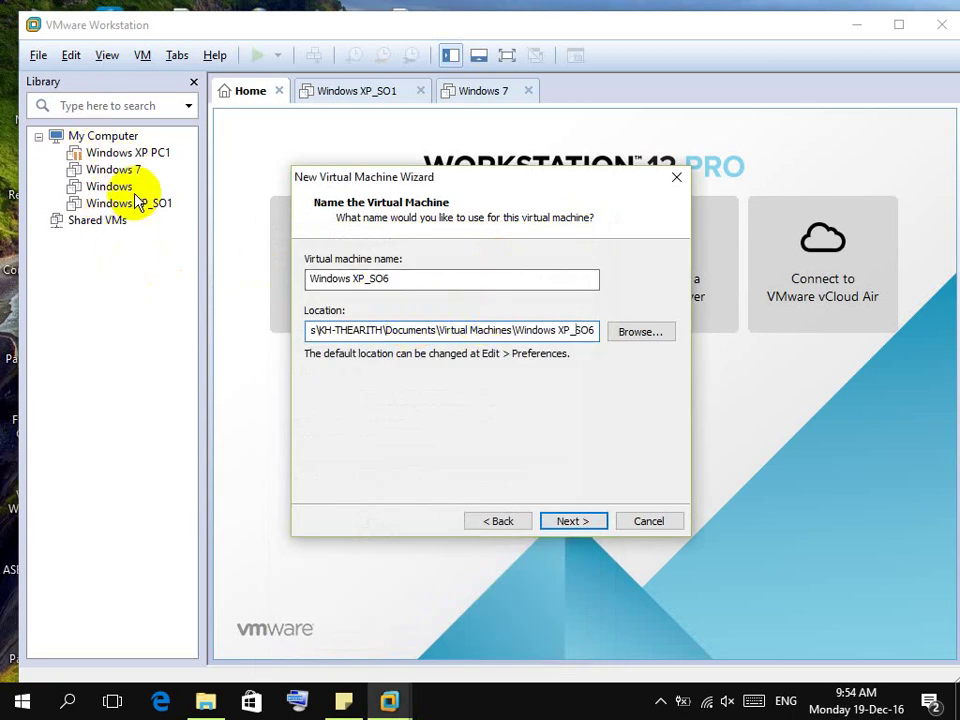
Open the Mac Sierra folder on the desktop to examine its virtual machine files, and close it.
key("super+d")
mouse_move(258, 333)
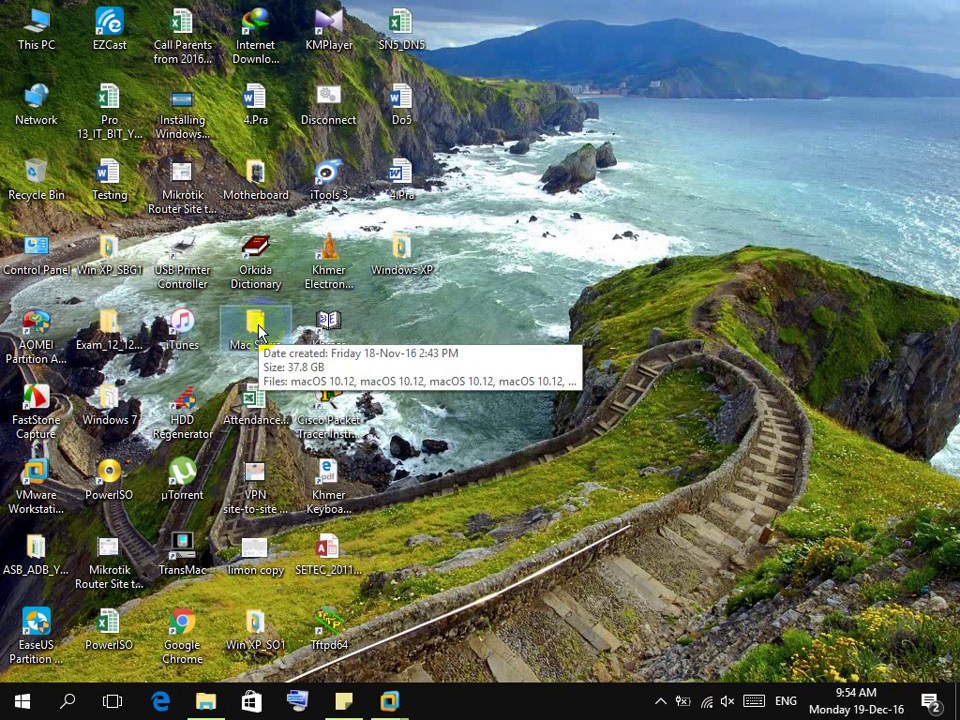
double_click(258, 333)
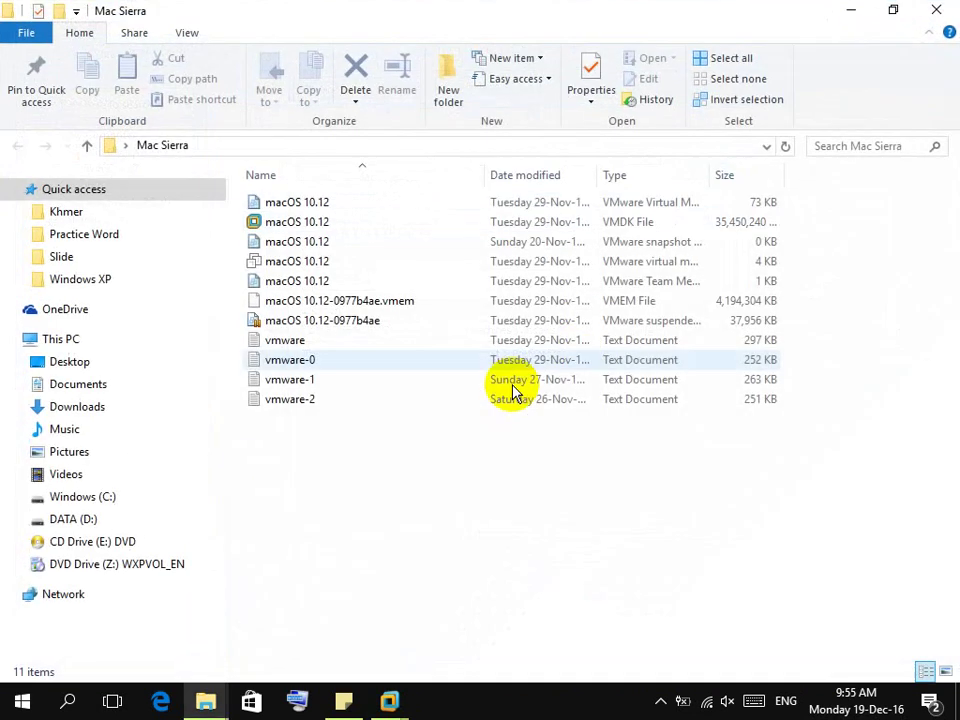
left_click(936, 10)
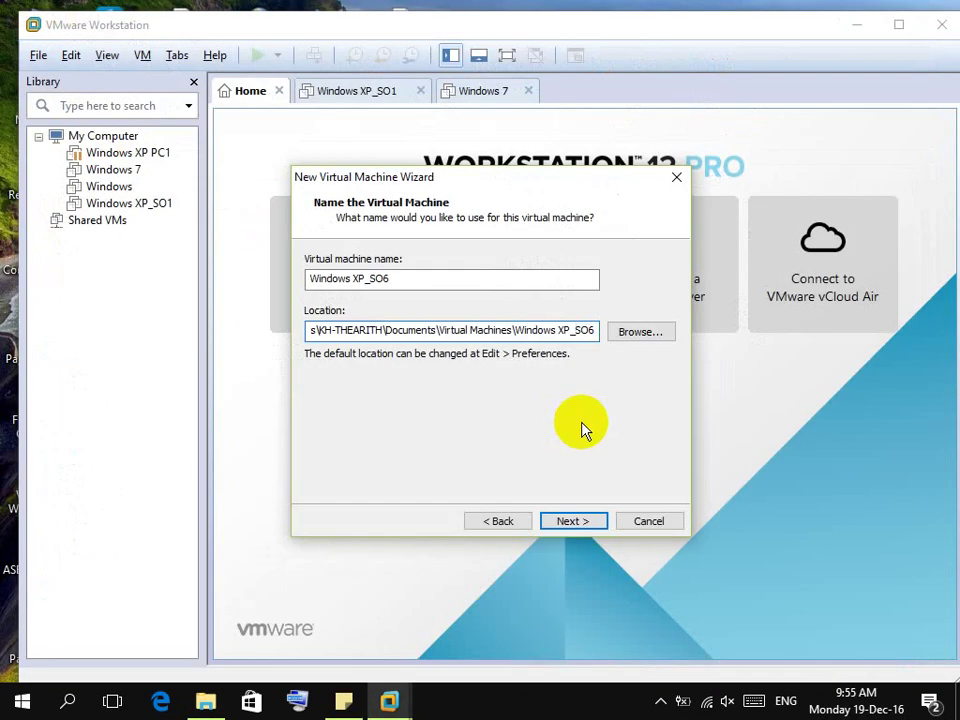
Create a folder named Win_XP SO6 on the Desktop as the virtual machine's location, and continue the wizard.
left_click(641, 332)
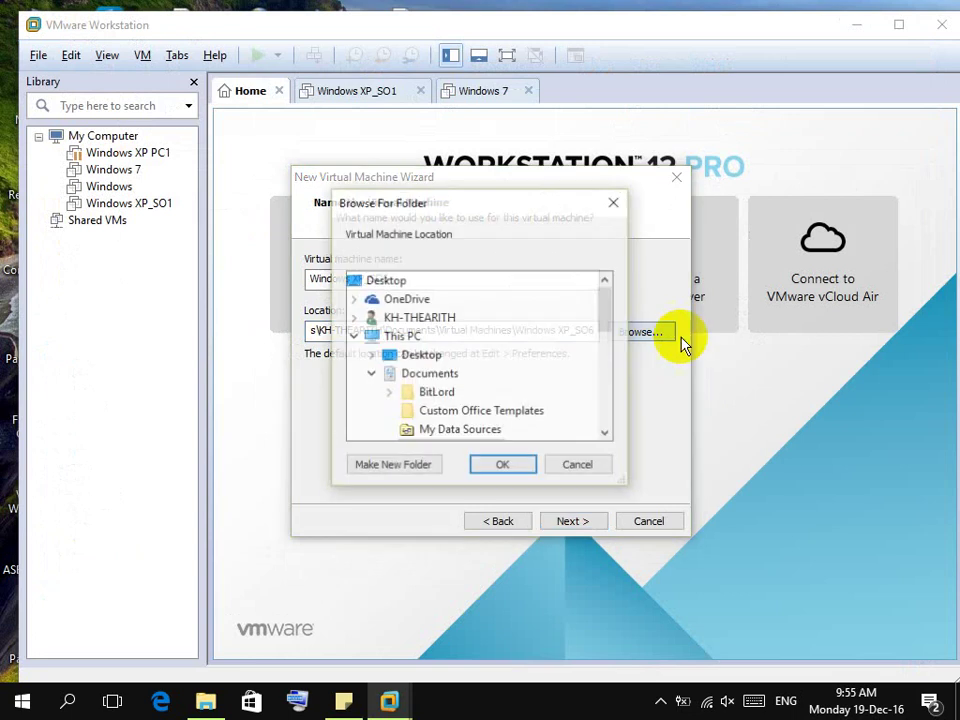
left_click(373, 355)
left_click(414, 282)
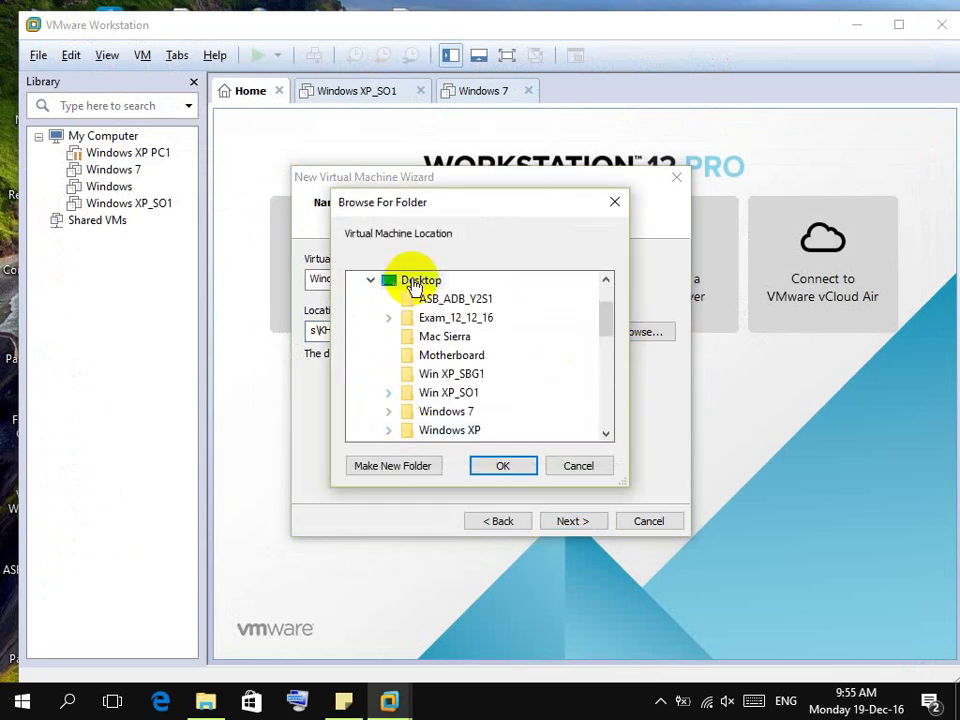
left_click(410, 468)
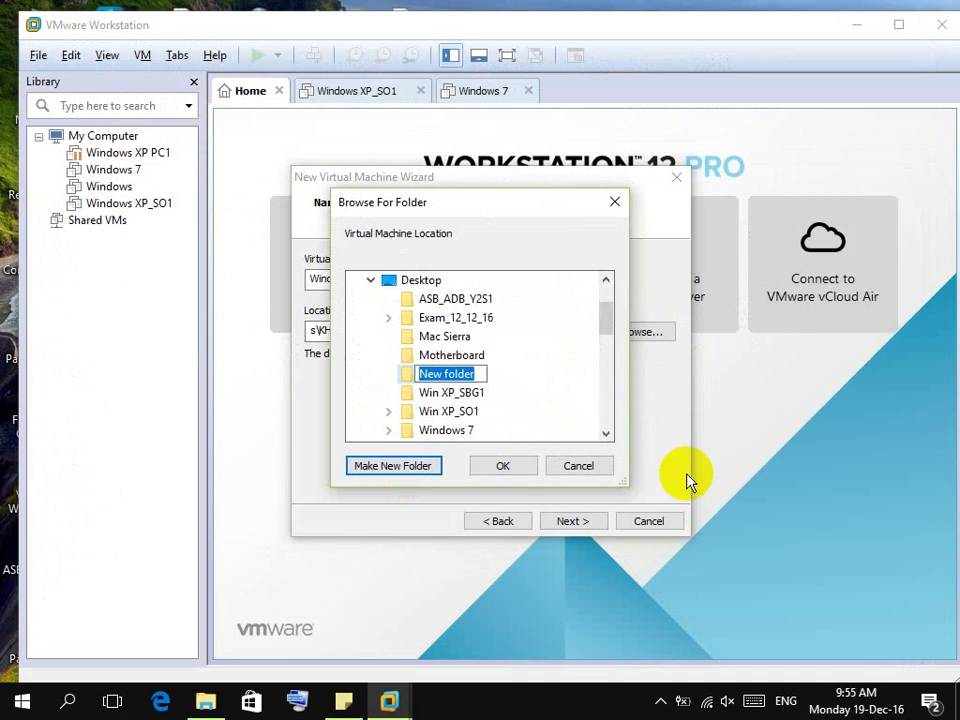
key("BackSpace")
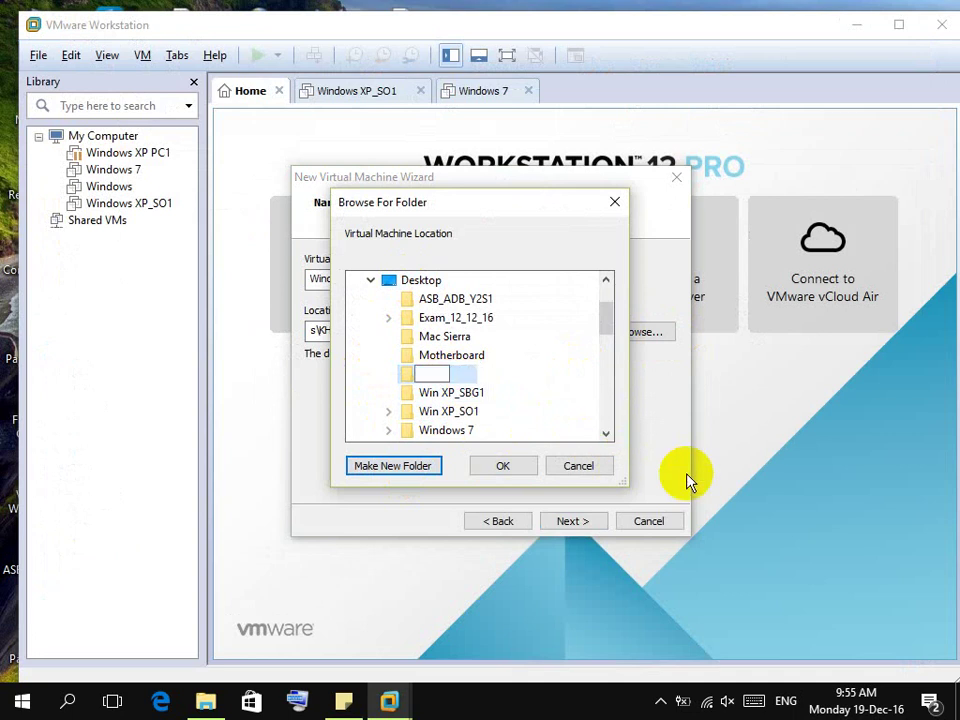
type("Wind")
key("BackSpace")
type("_XZ")
key("BackSpace")
type("P")
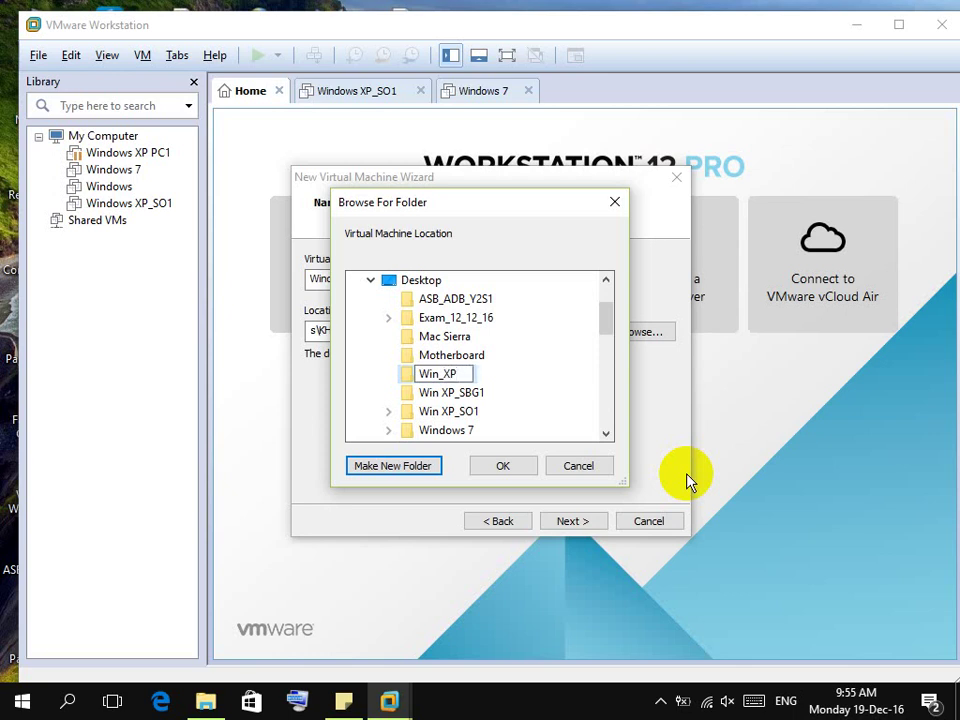
type(" S0")
key("BackSpace")
type("O6")
key("Return")
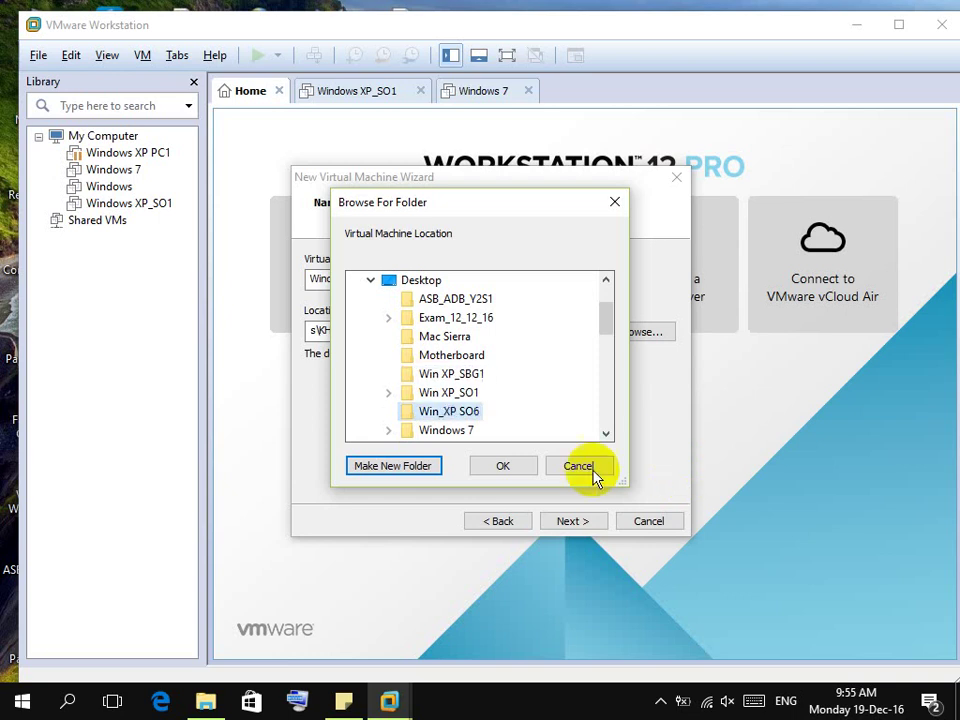
left_click(516, 468)
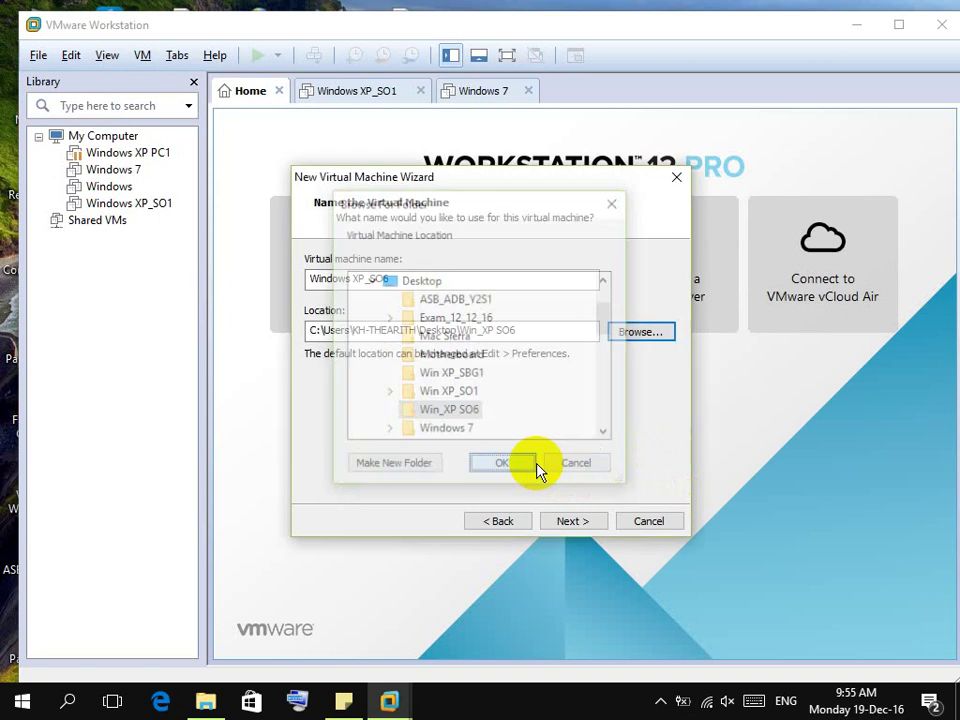
left_click(590, 520)
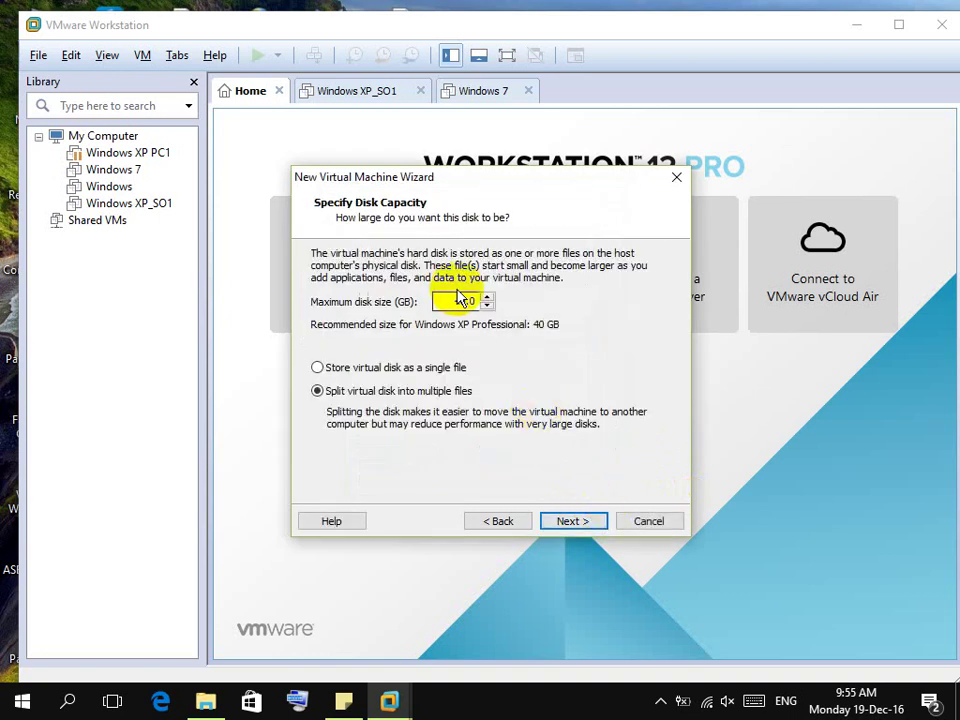
Try to continue with a maximum disk size of 3434324 GB, and dismiss the resulting message.
left_click_drag(447, 301, 508, 301)
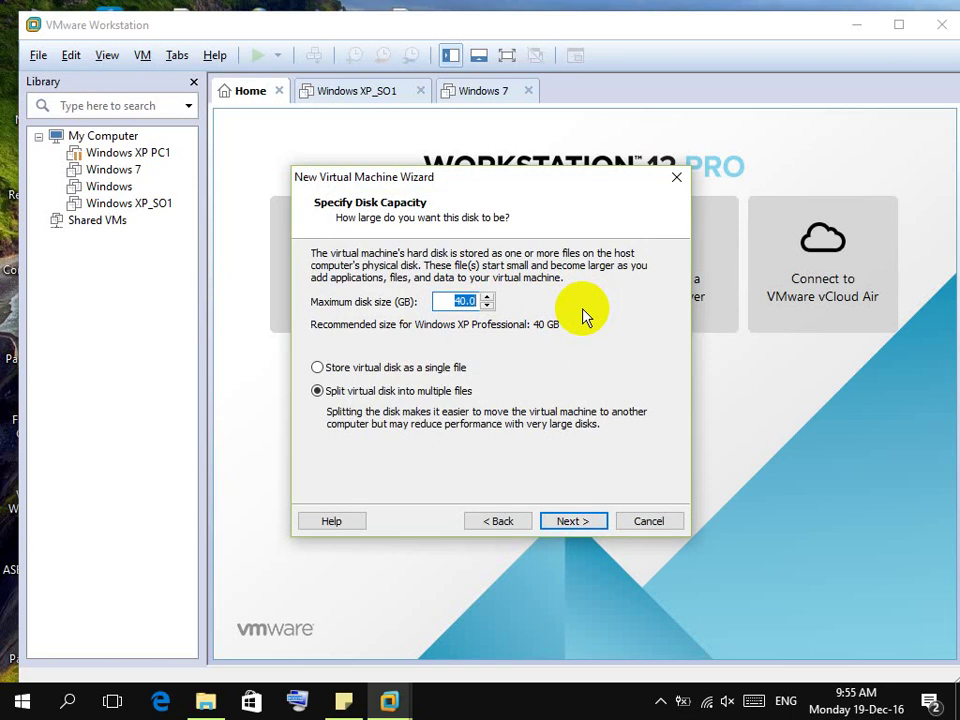
left_click_drag(480, 176, 522, 132)
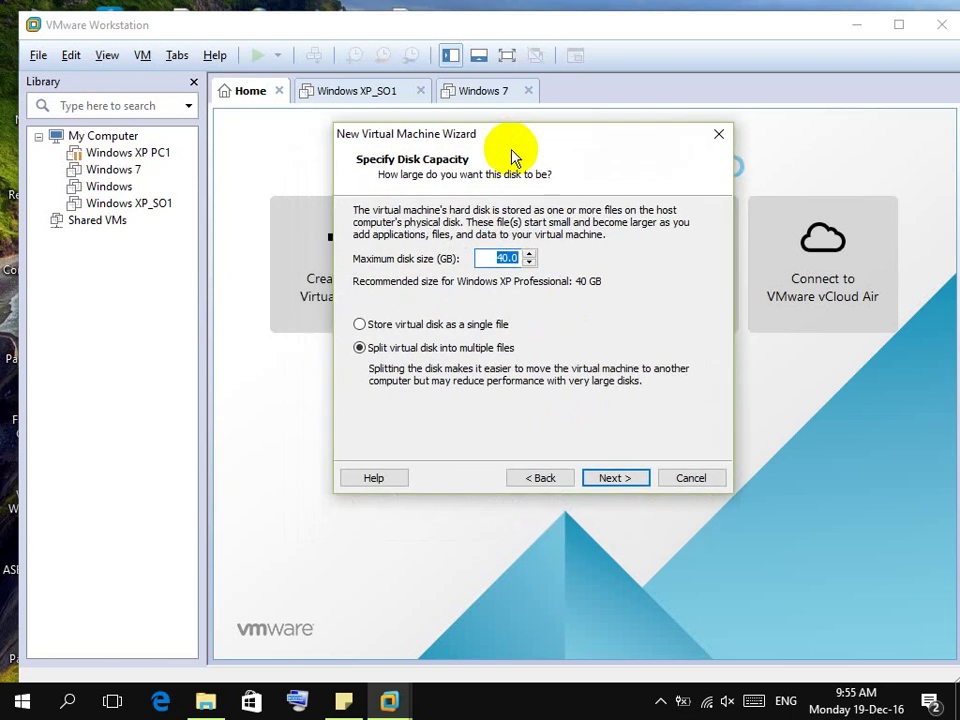
left_click(487, 257)
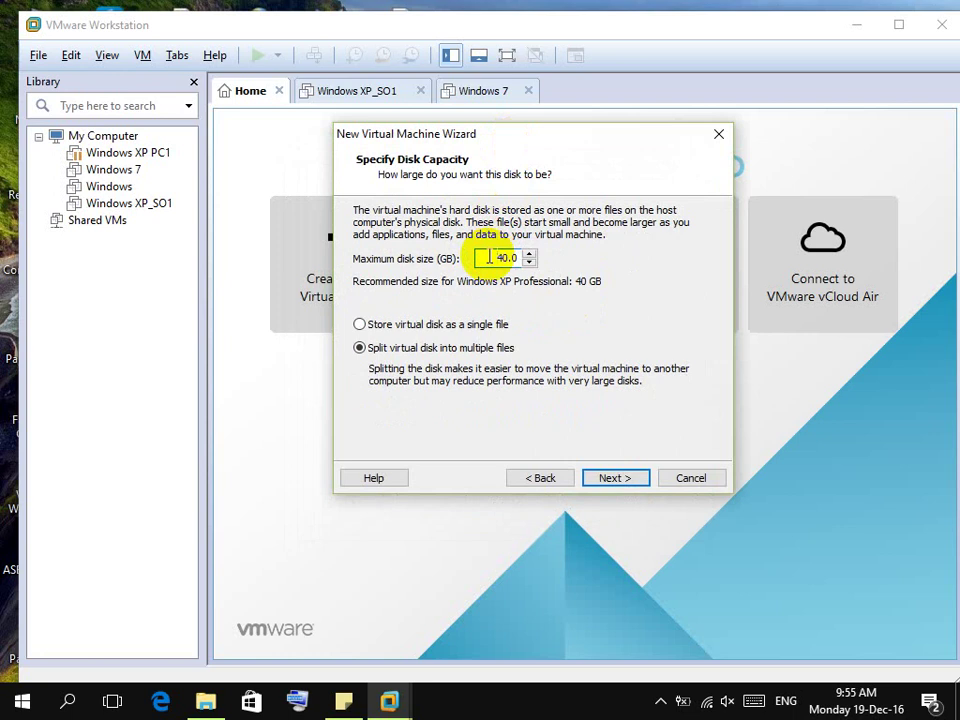
left_click_drag(496, 257, 589, 261)
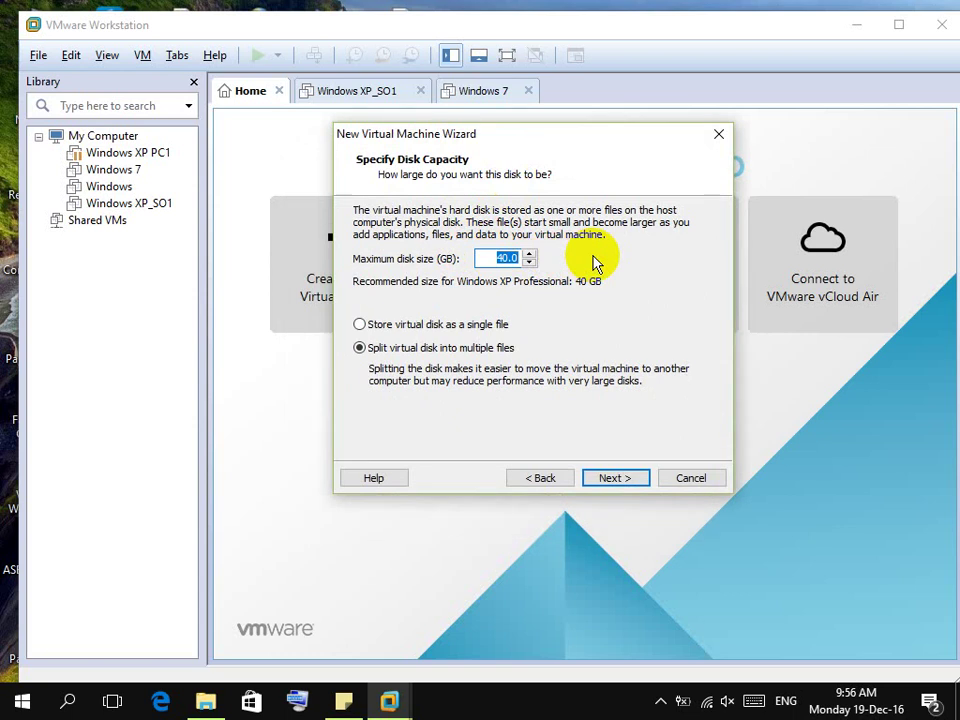
type("3434324")
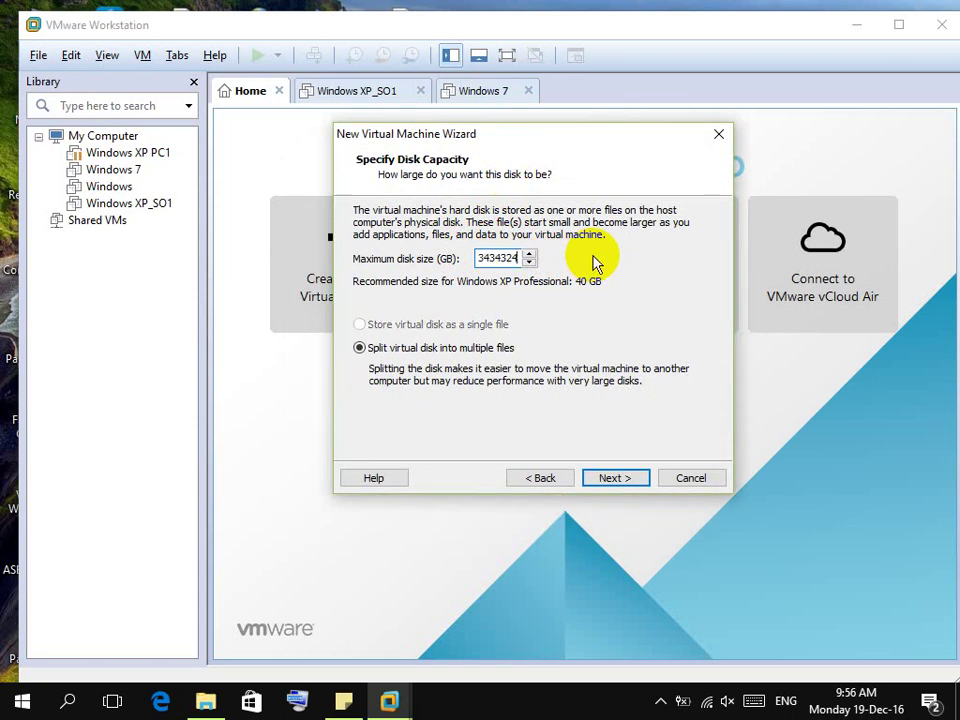
left_click(613, 479)
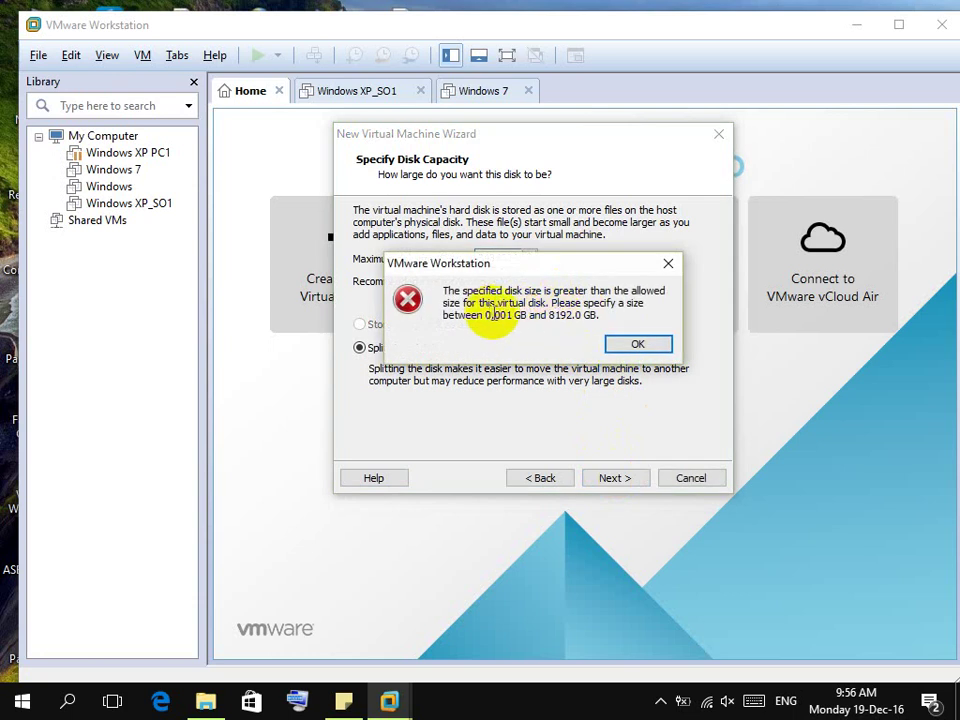
left_click_drag(484, 315, 626, 321)
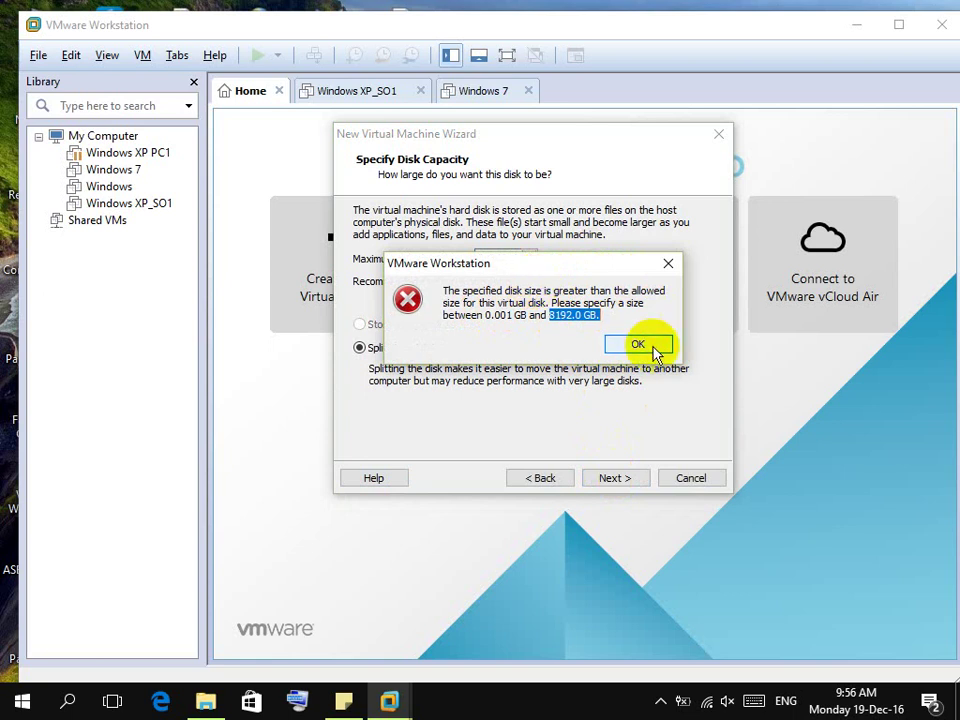
left_click(655, 352)
Set the maximum disk size to 1024 GB, split into multiple files, and finish creating the virtual machine.
double_click(499, 258)
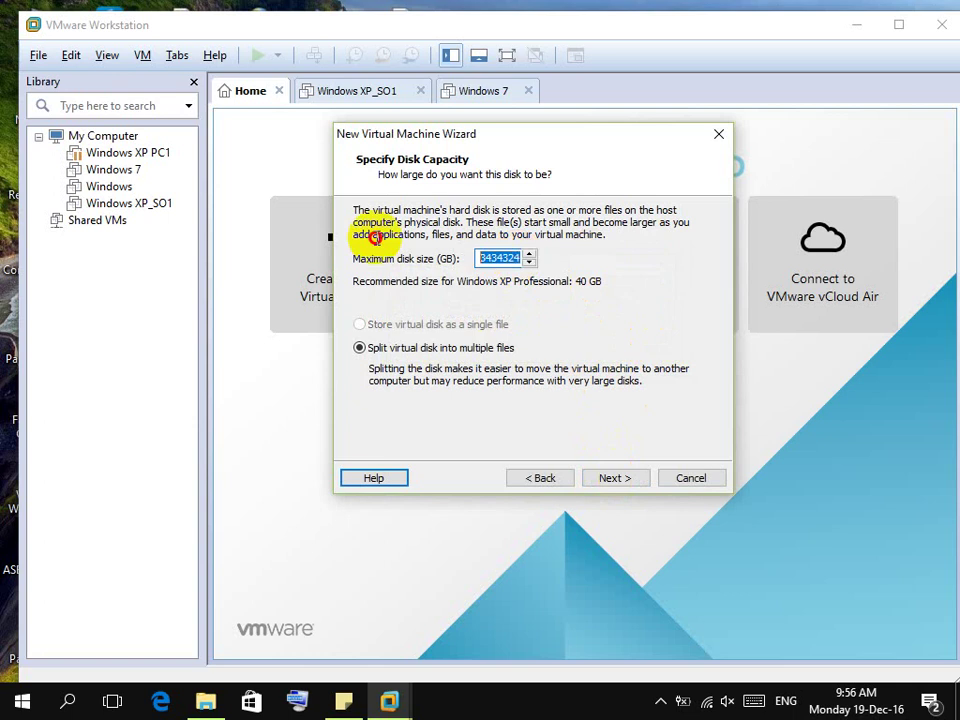
key("BackSpace")
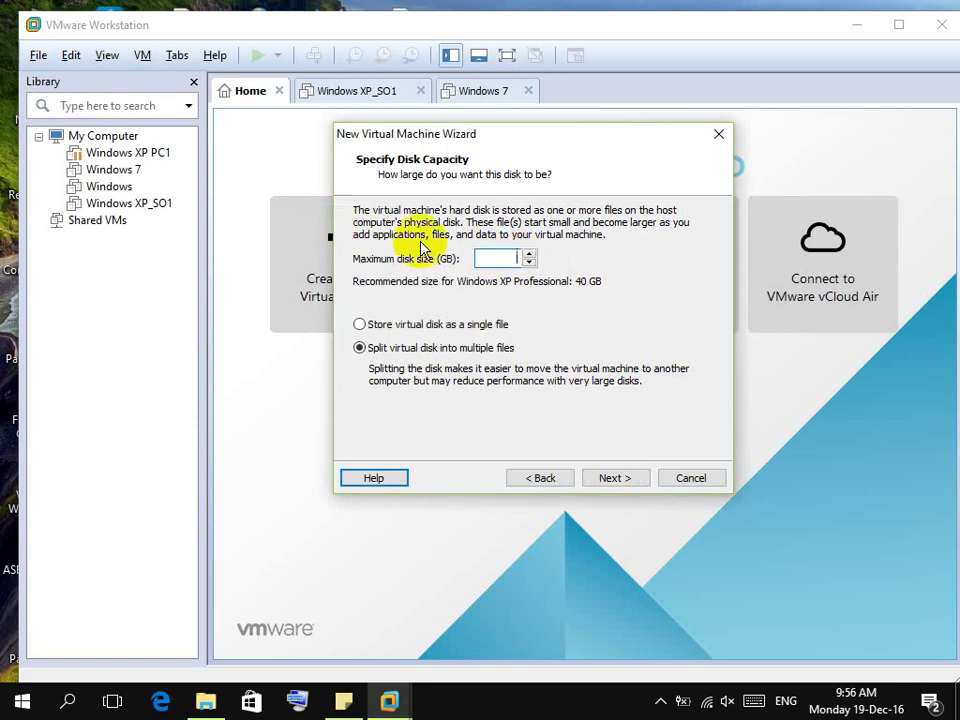
type("10")
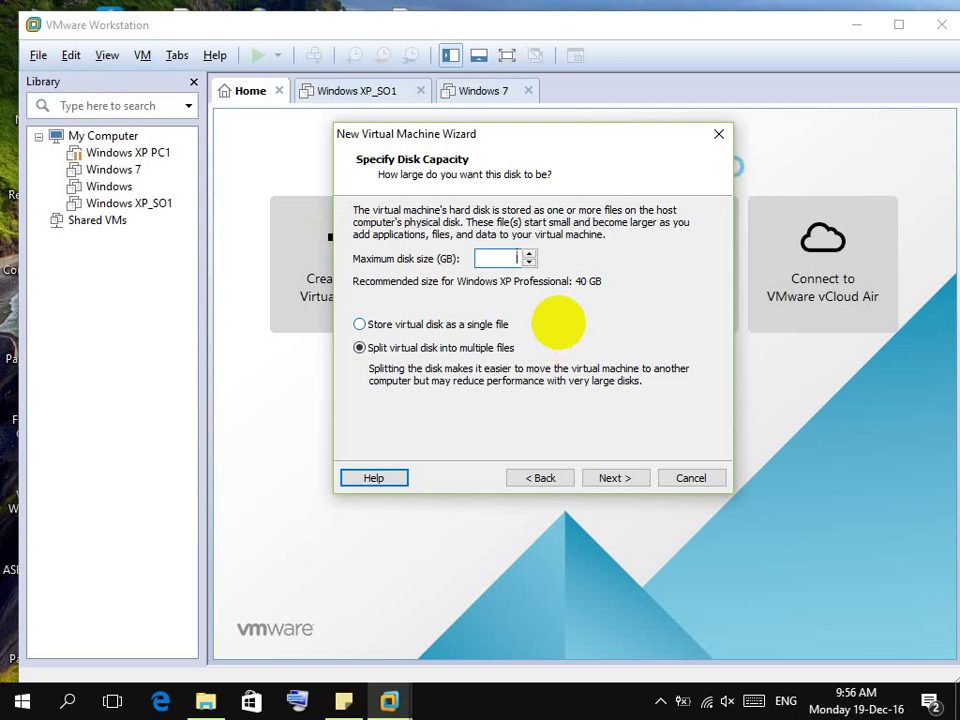
type("24")
left_click(455, 258)
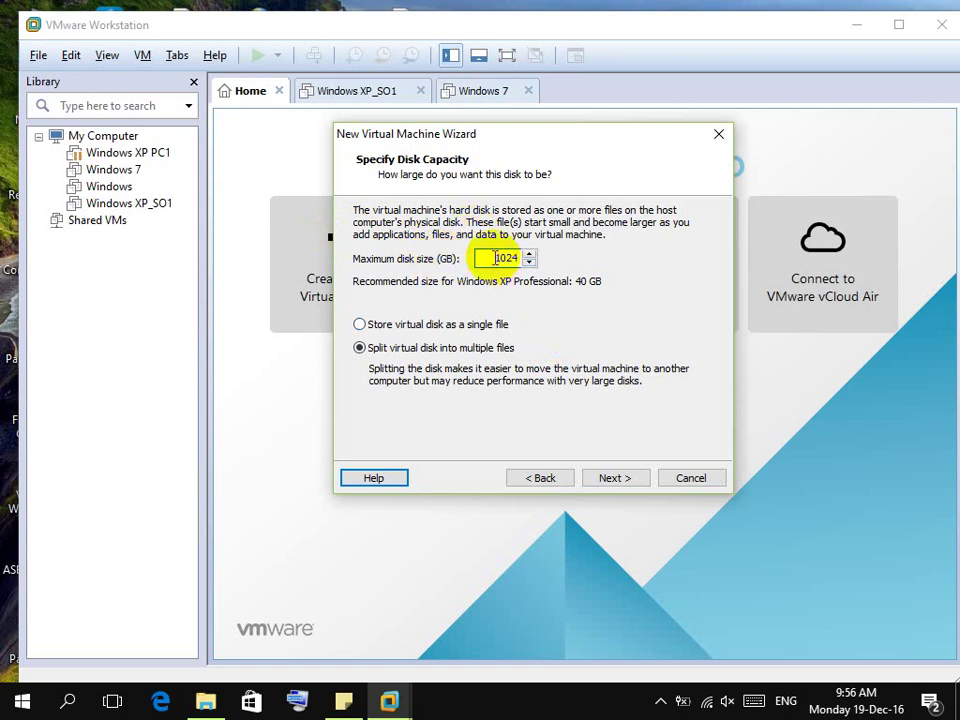
left_click_drag(495, 258, 516, 259)
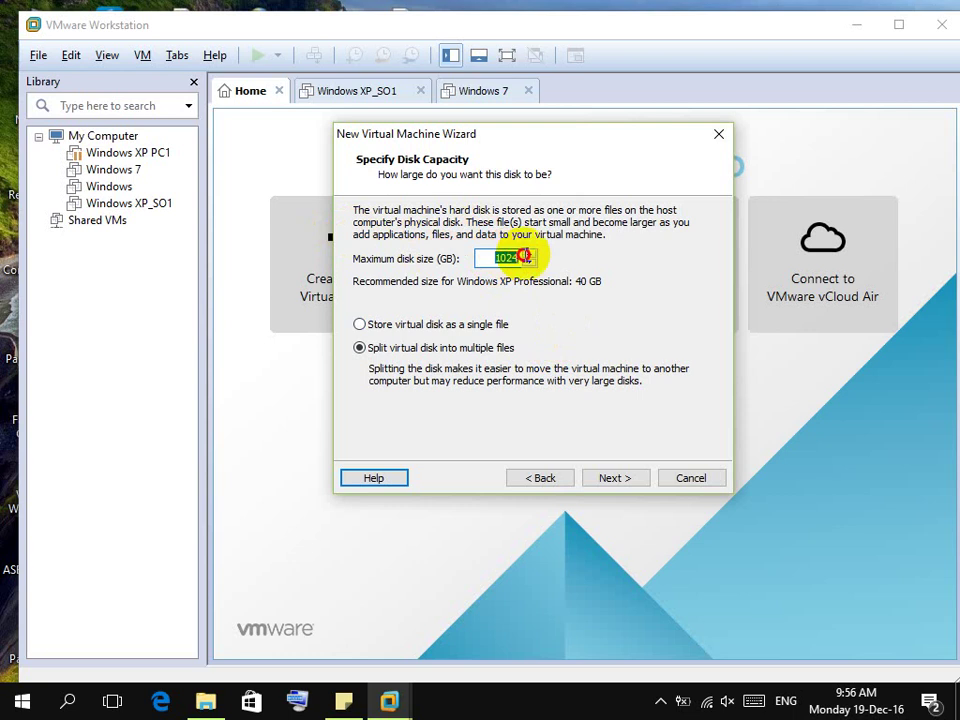
left_click(634, 488)
left_click(624, 482)
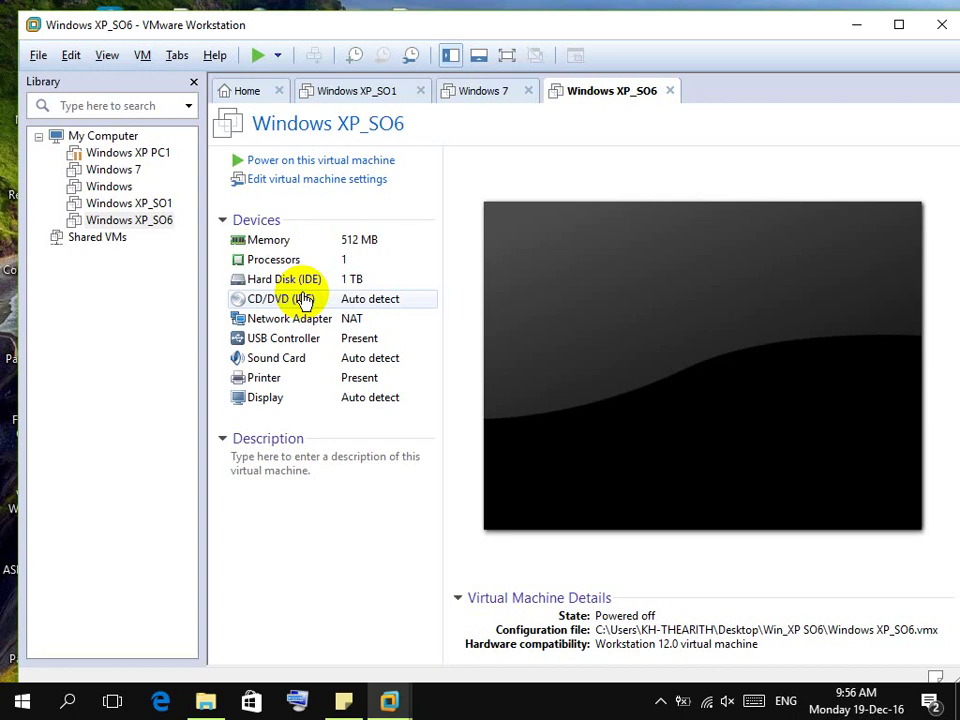
Set the Windows XP_SO6 machine's memory to 4096 MB and its cores per processor to 2, and save the settings.
double_click(366, 243)
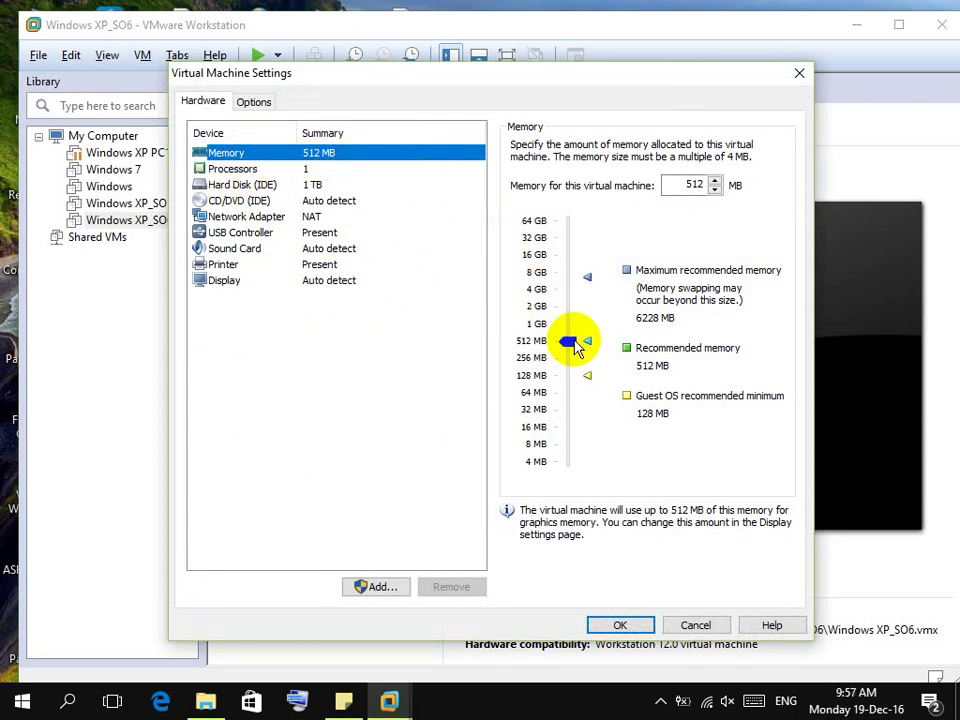
left_click_drag(576, 347, 574, 292)
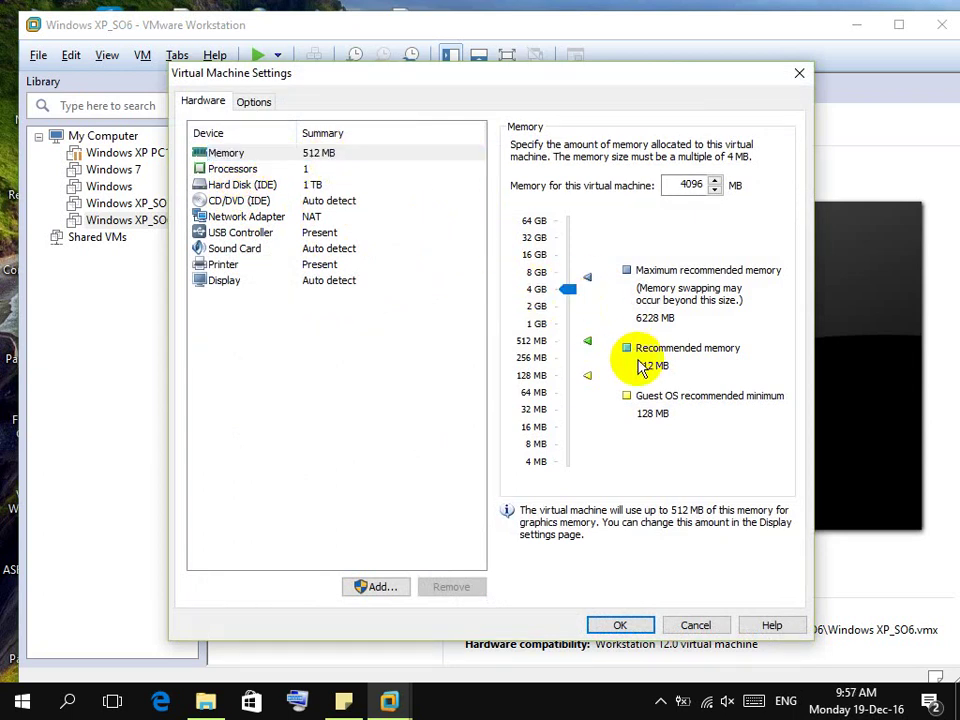
left_click(313, 168)
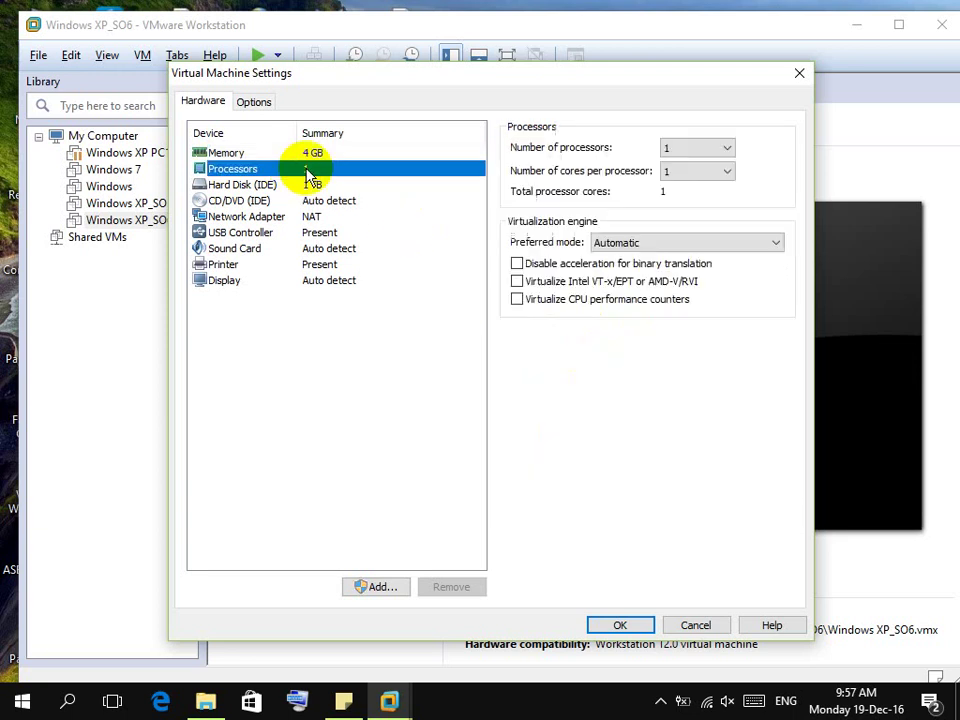
left_click(710, 172)
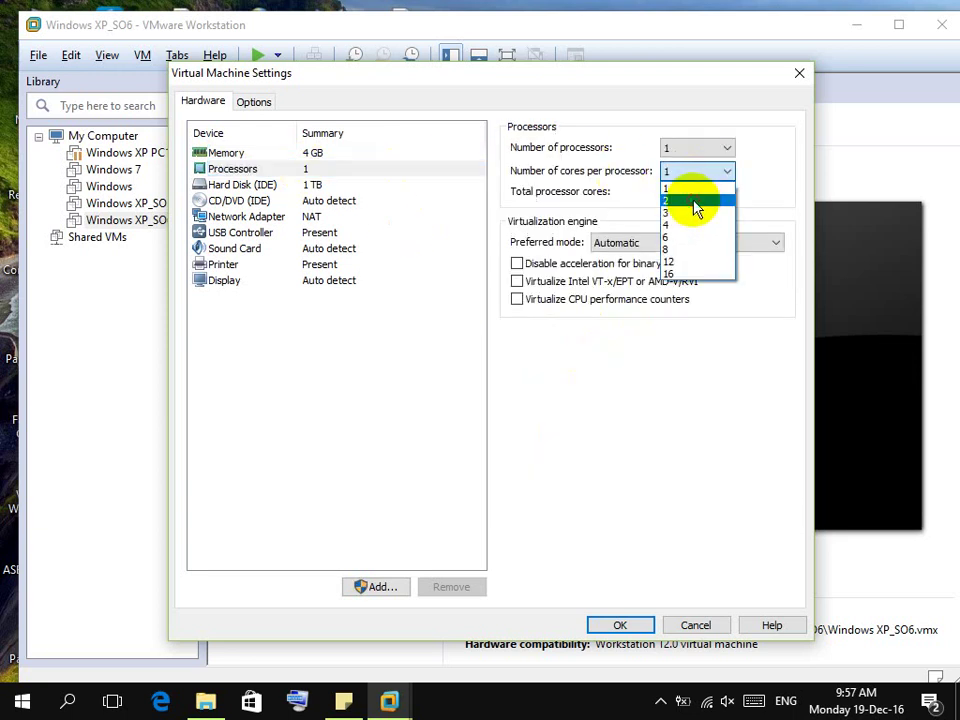
left_click(698, 202)
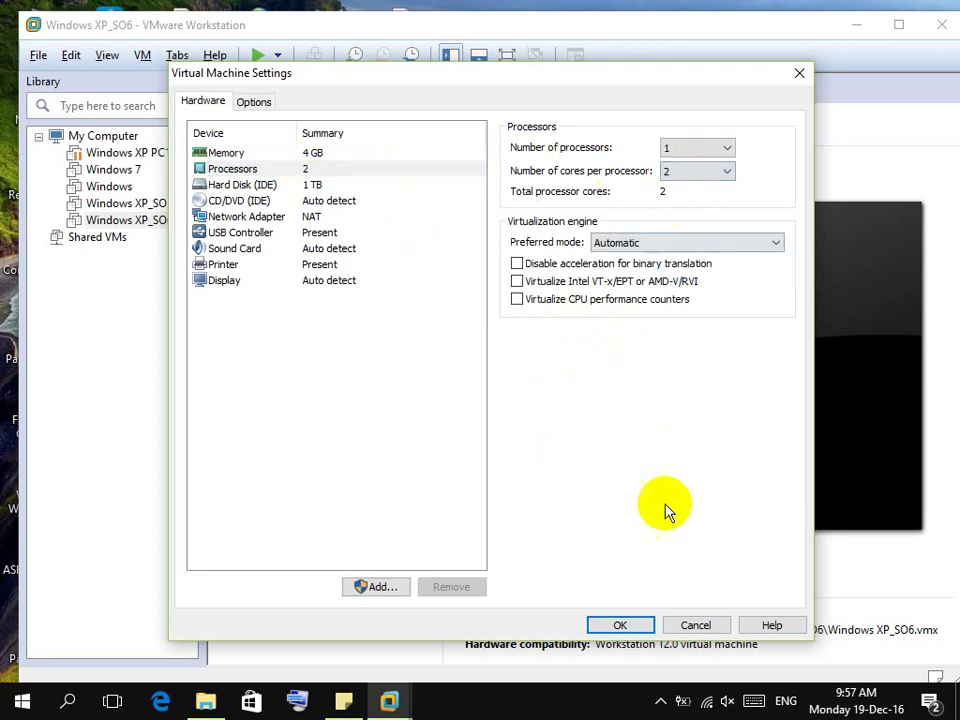
left_click(620, 625)
Review the Windows XP_SO6 machine's processor settings, try 512 MB of memory, and return the memory to 4096 MB.
left_click(317, 242)
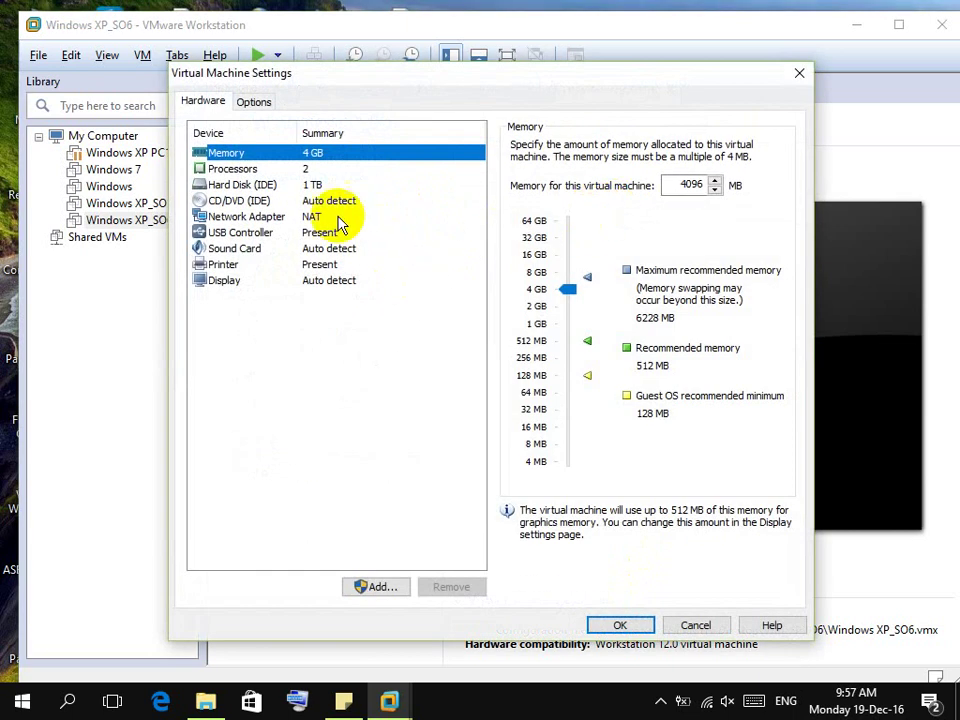
left_click(296, 168)
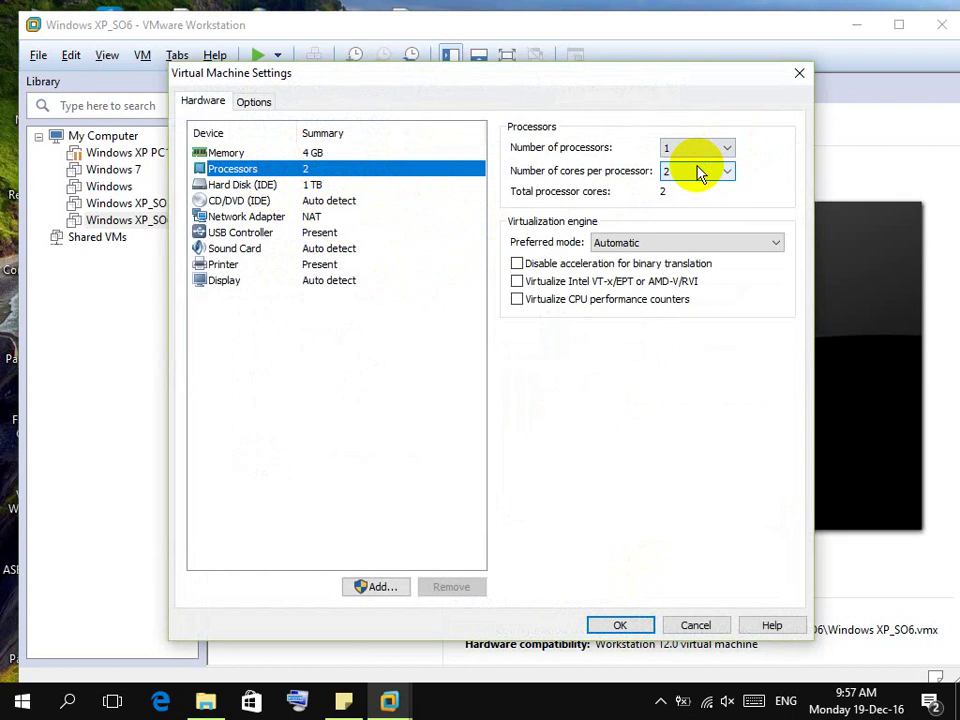
left_click(322, 154)
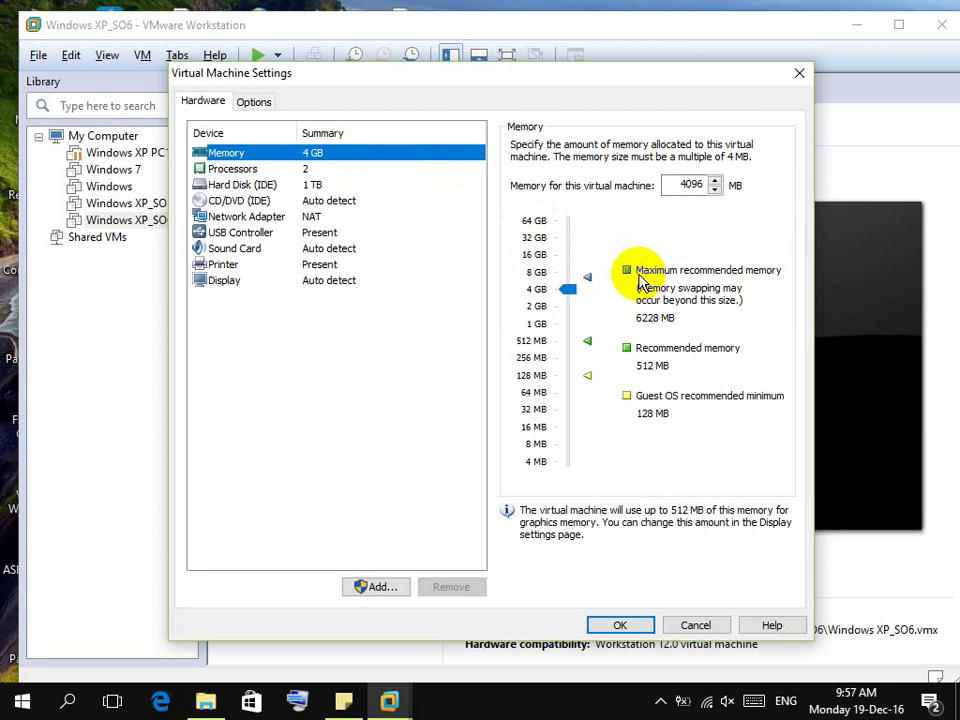
left_click_drag(568, 290, 572, 340)
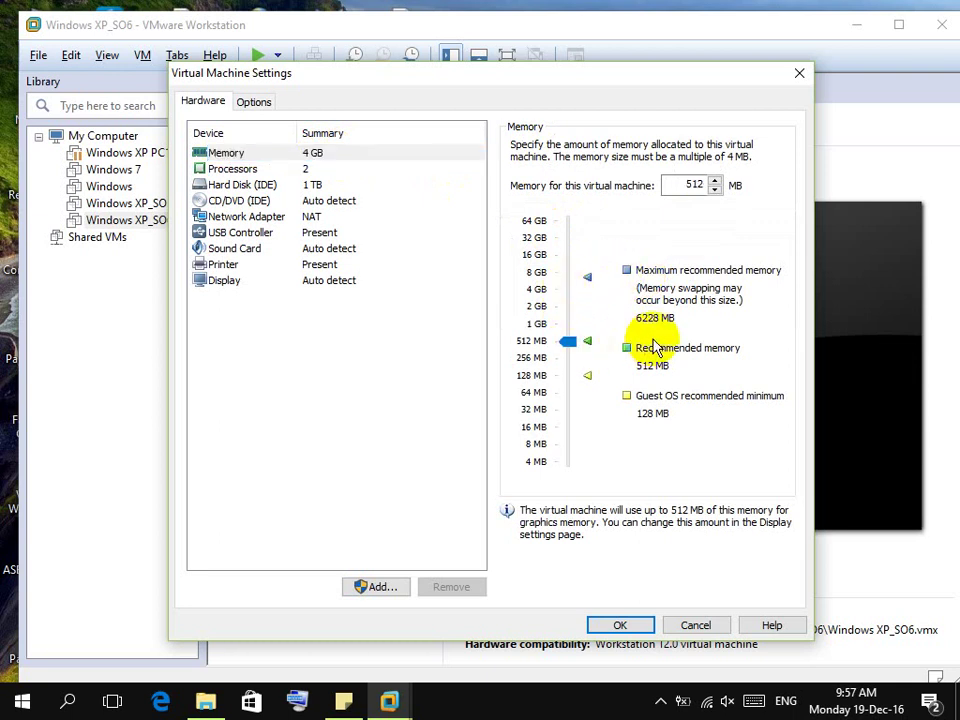
left_click_drag(572, 341, 576, 295)
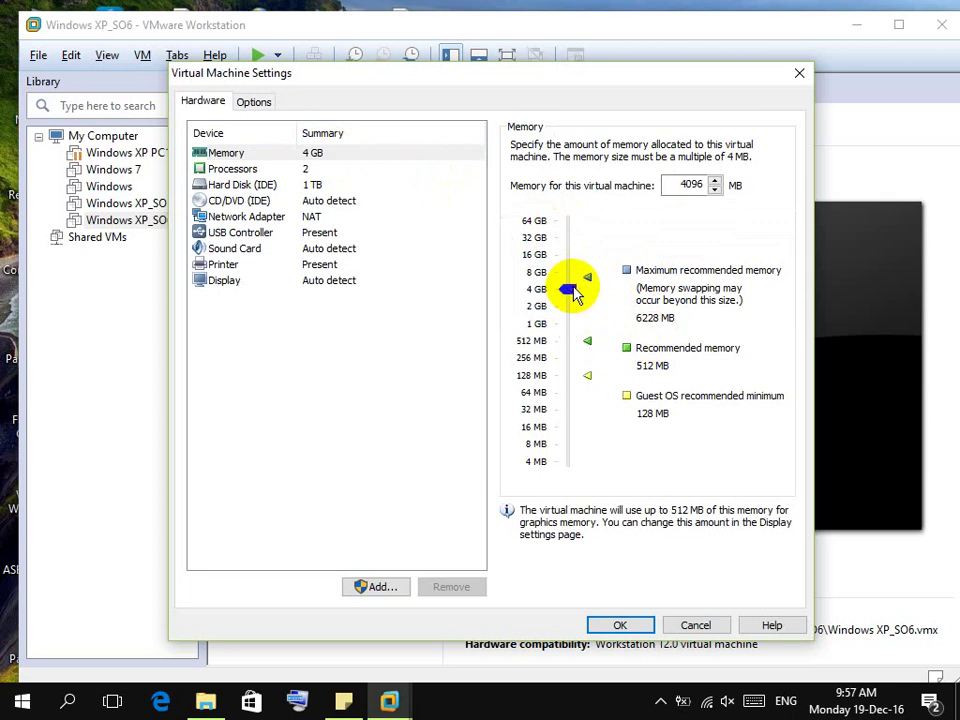
Set the memory to 15288 MB, save the settings, try to power on the virtual machine, and dismiss the resulting message.
left_click_drag(568, 293, 575, 255)
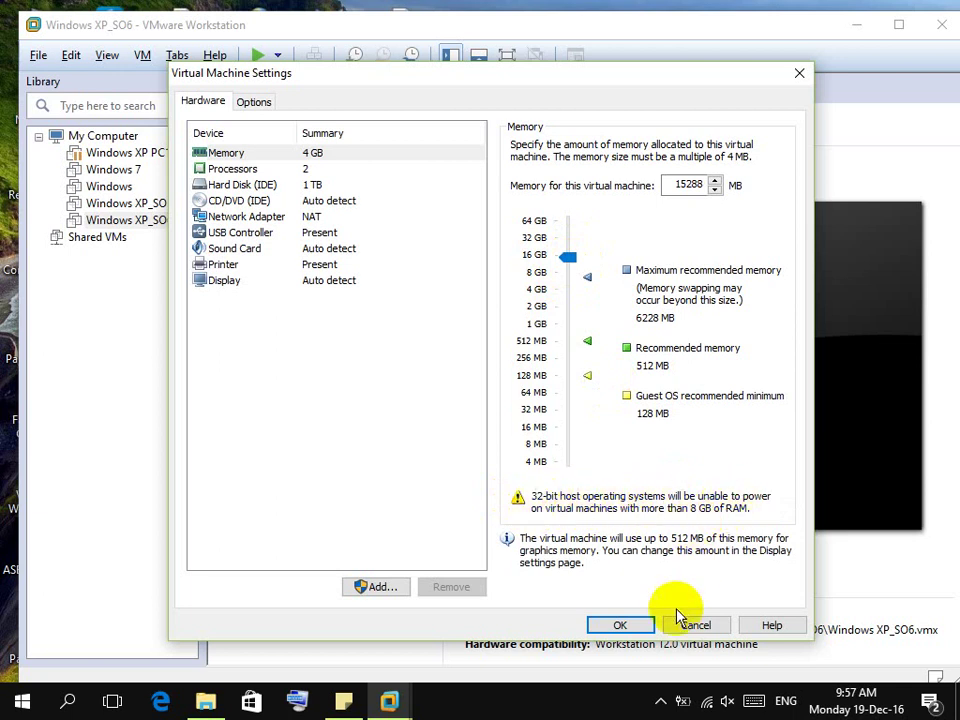
key("Return")
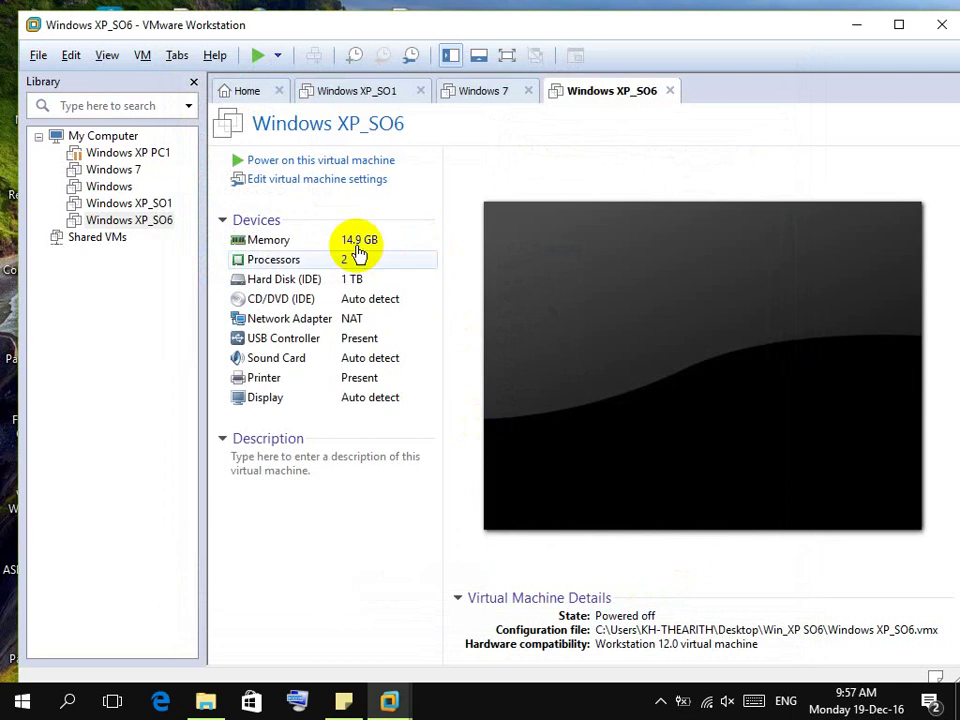
left_click(345, 164)
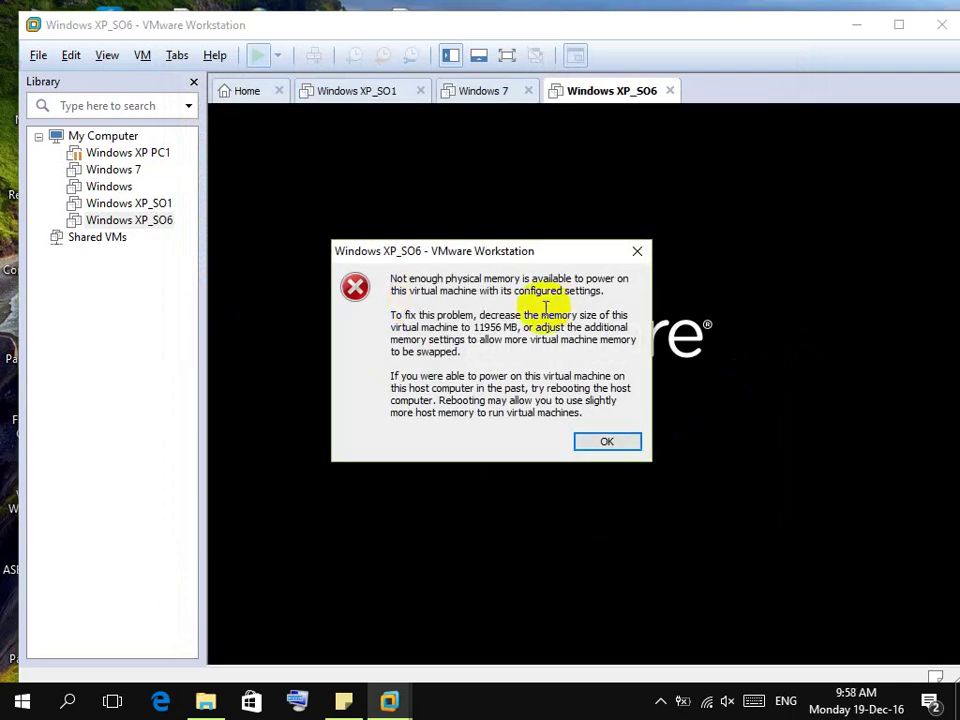
left_click(612, 441)
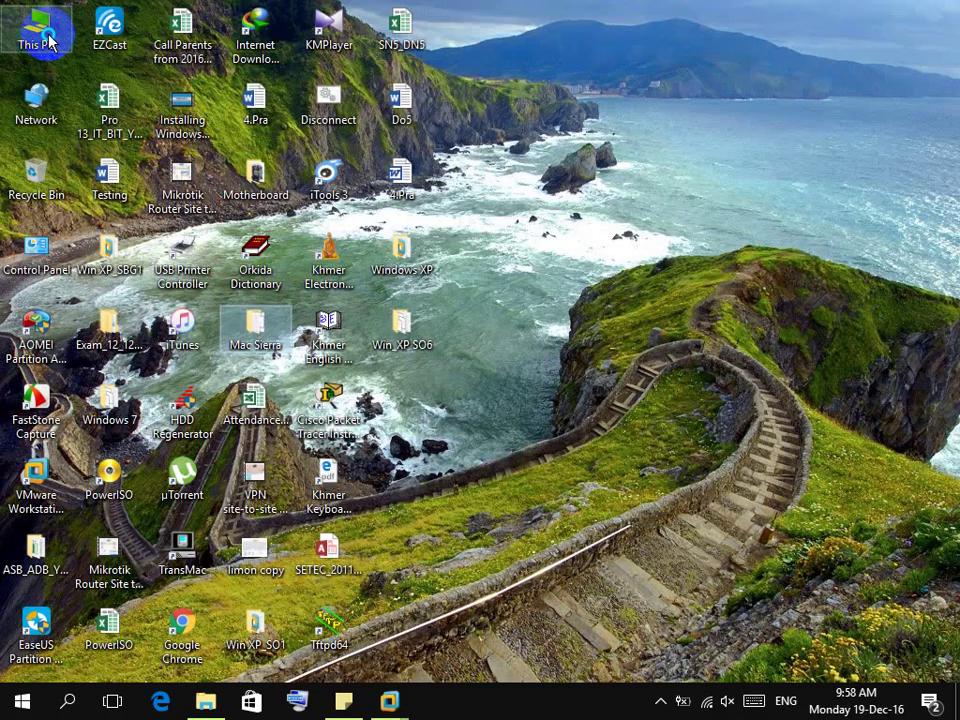
Open Computer Management, examine the host's C: and D: drives in File Explorer, and close both windows.
right_click(45, 35)
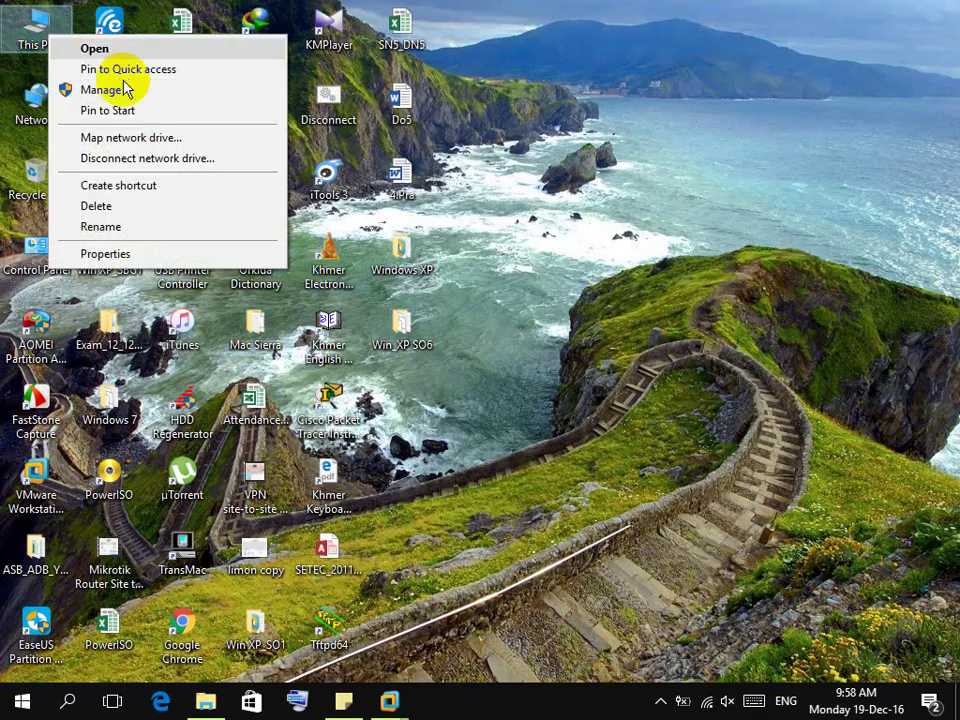
left_click(122, 90)
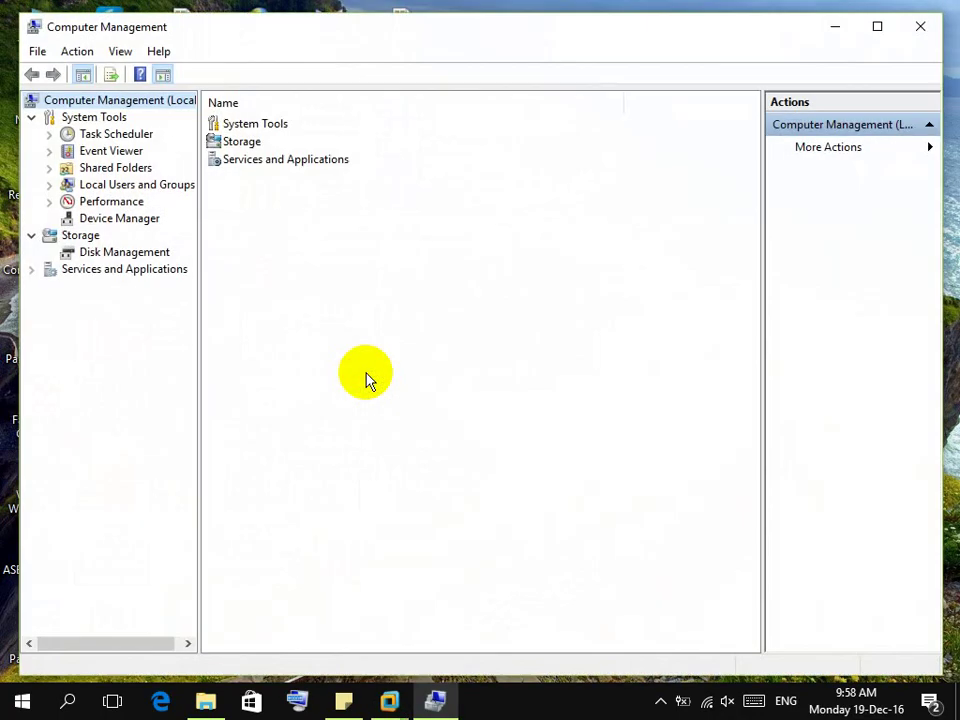
key("super+e")
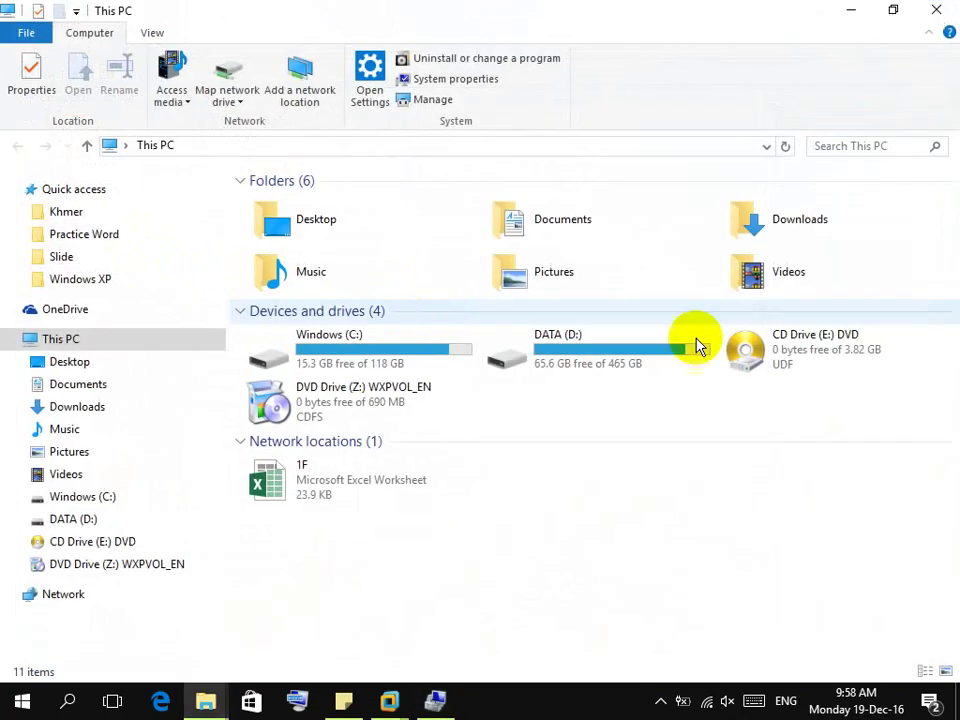
left_click(563, 375)
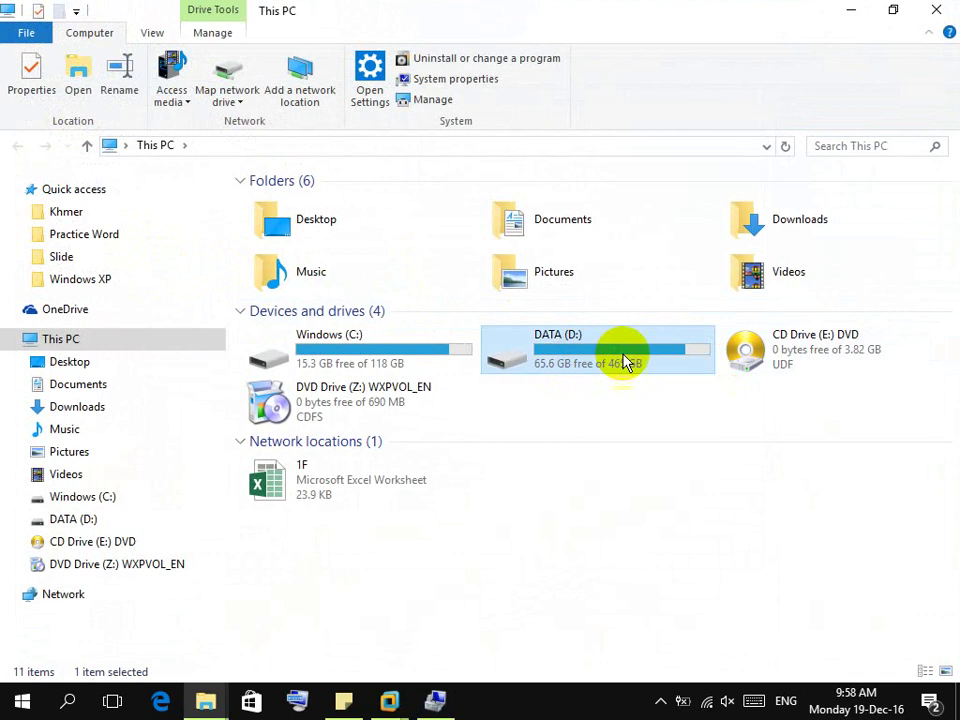
left_click(455, 360)
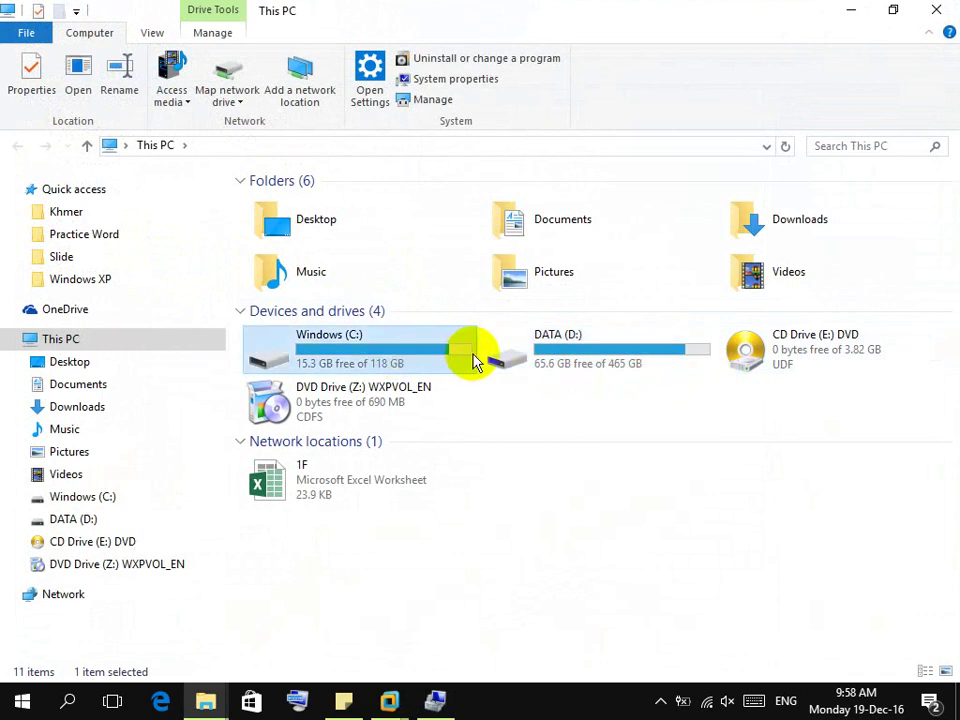
left_click(936, 9)
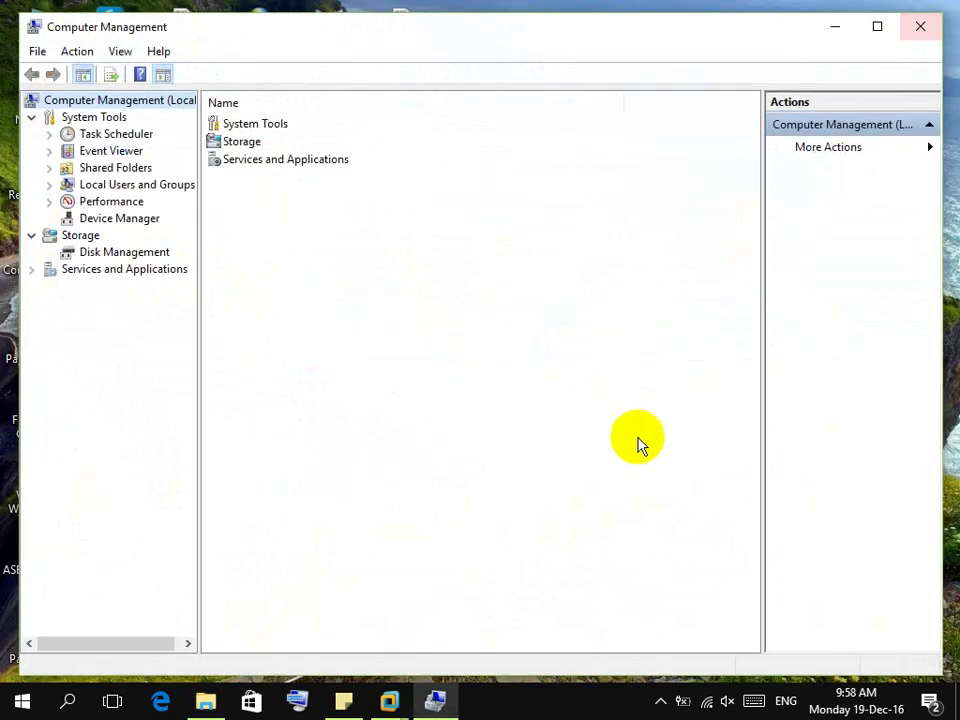
left_click(918, 26)
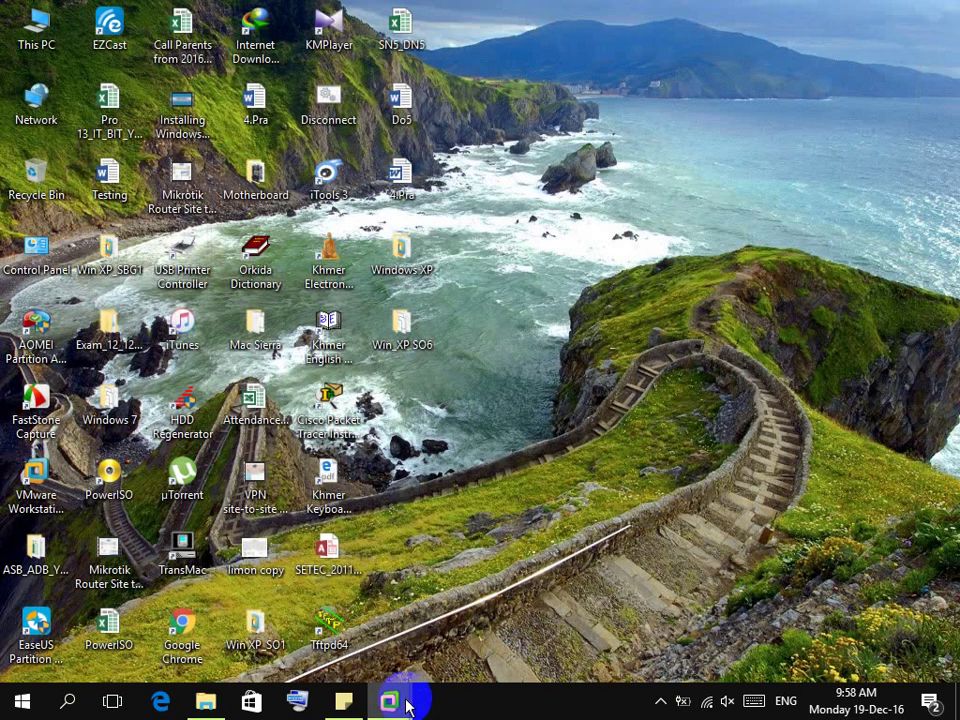
Switch back to VMware Workstation and look over the Windows 7 and Windows XP_SO1 machines' hardware summaries.
mouse_move(390, 700)
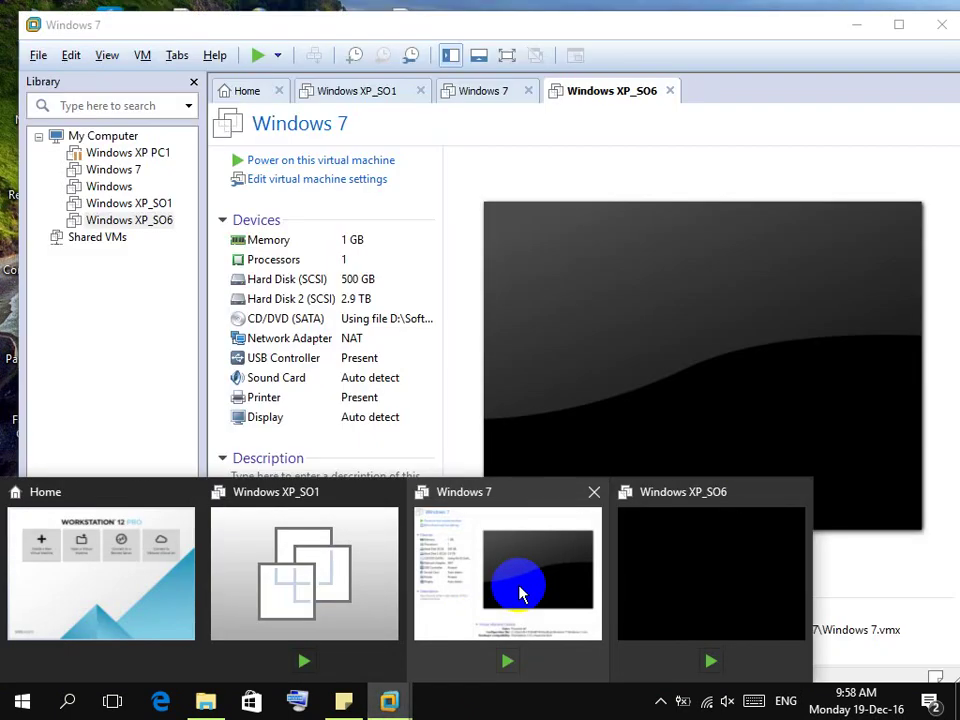
left_click(520, 592)
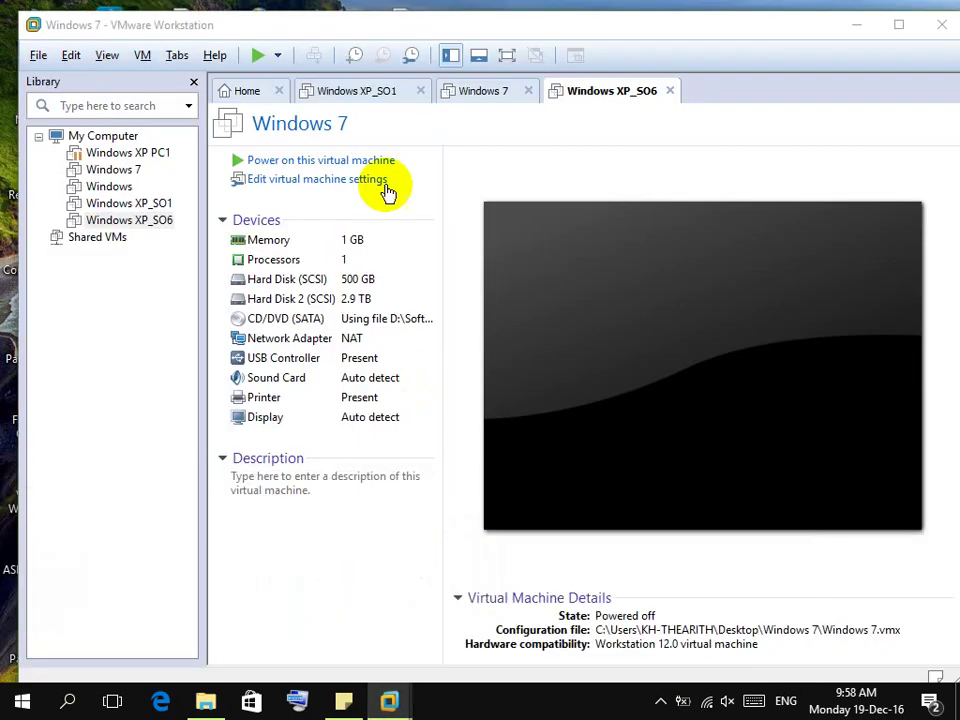
left_click(385, 91)
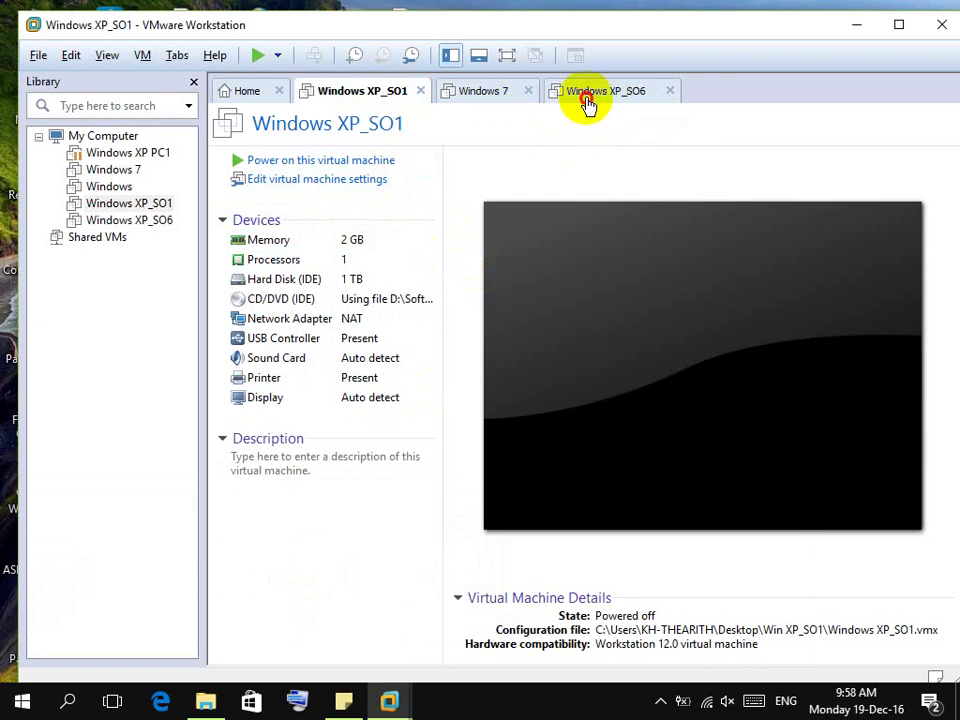
Set the Windows XP_SO6 machine's cores per processor to 1 and its memory to 512 MB.
left_click(585, 95)
double_click(336, 258)
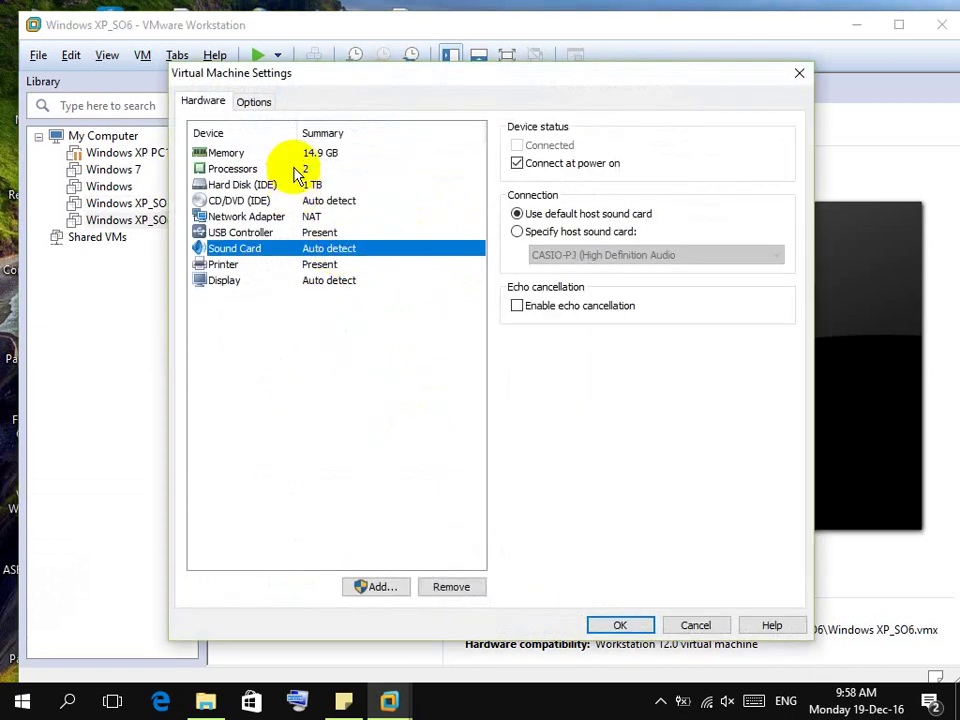
left_click(297, 170)
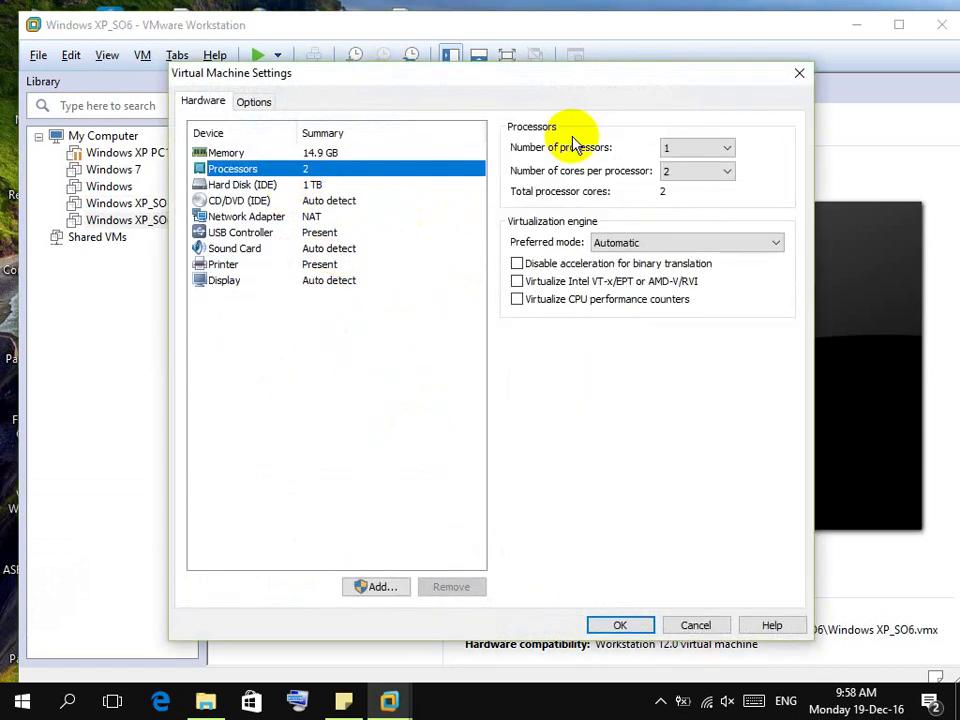
left_click(694, 171)
left_click(671, 188)
left_click(320, 155)
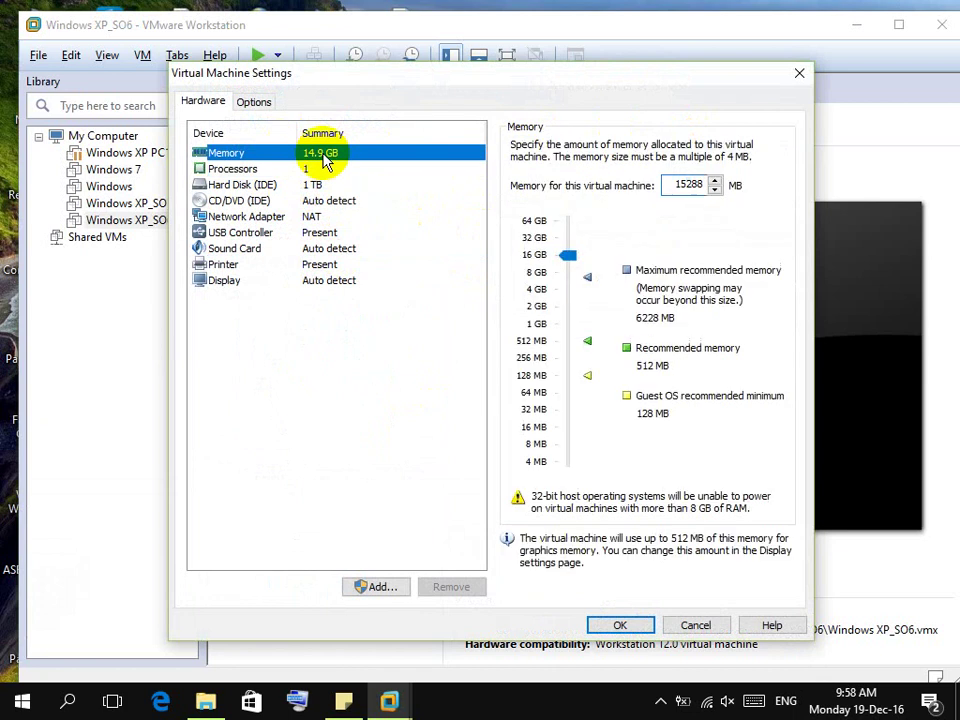
left_click_drag(568, 254, 576, 345)
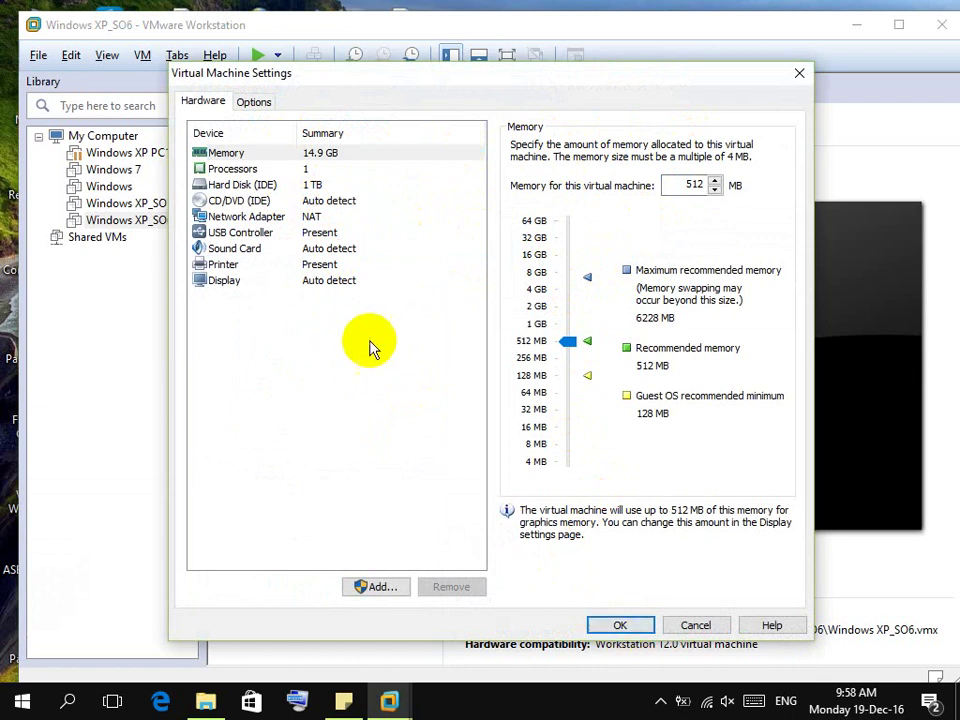
Switch the CD/DVD (IDE) drive's connection to an ISO image file and start browsing for the image.
left_click(323, 205)
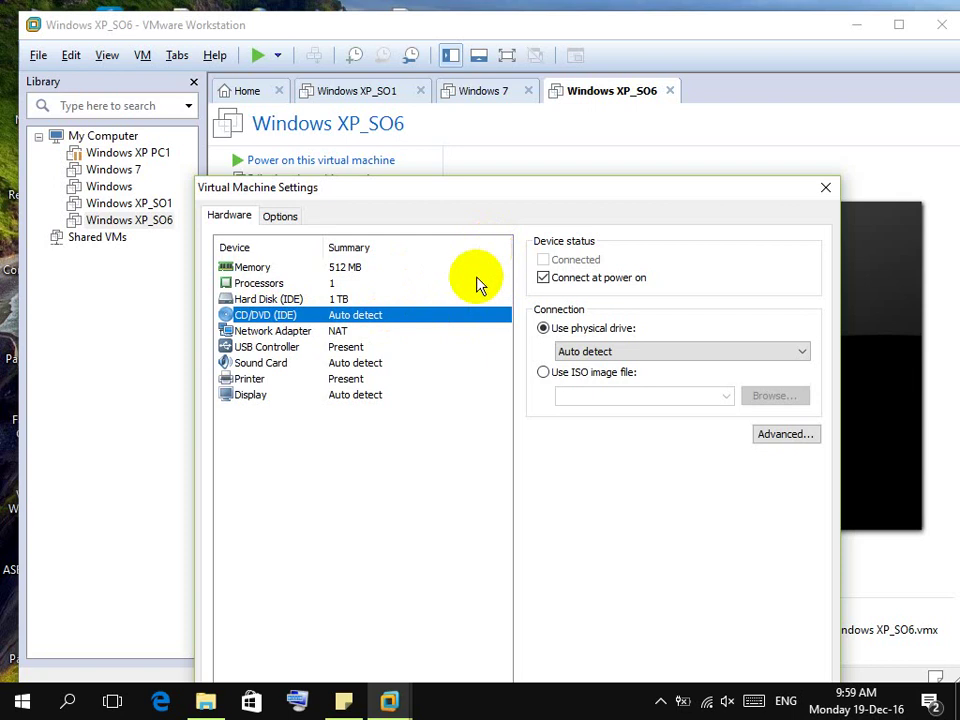
left_click_drag(493, 187, 499, 74)
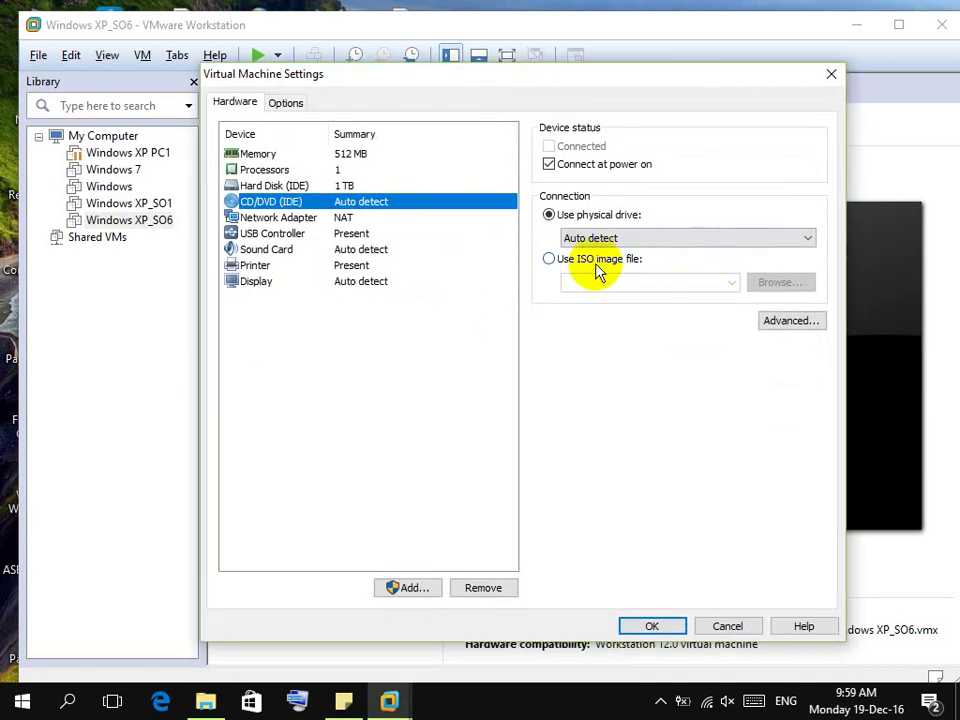
left_click(600, 259)
left_click(778, 283)
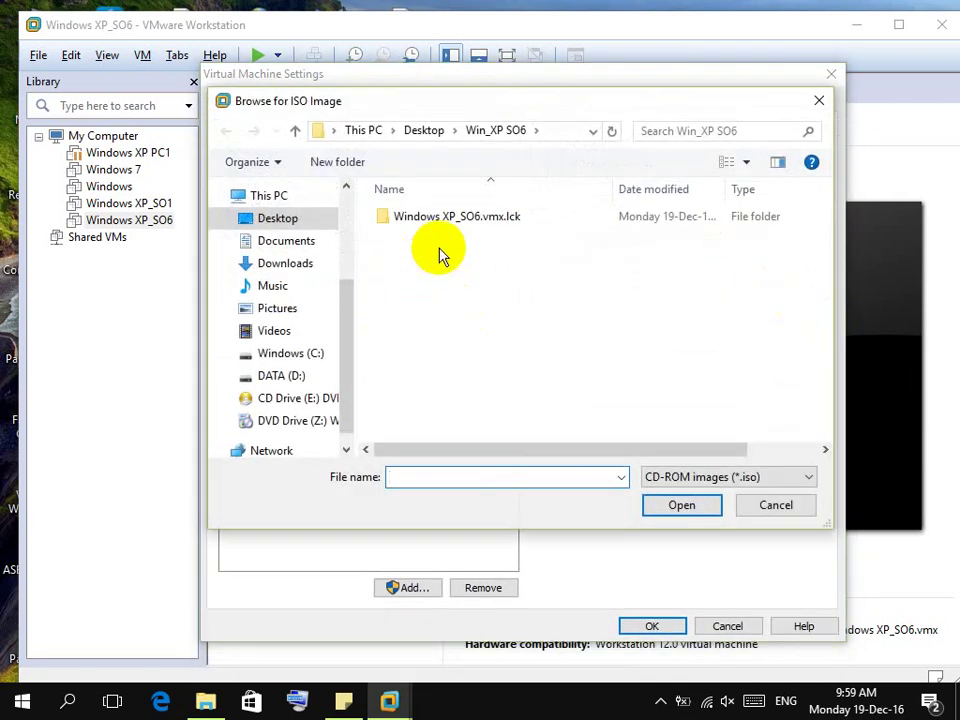
Choose Image WINXP(SP2) from the D: drive's Software\Image Windows\Windows XP folder as the ISO image, and save the settings.
left_click(300, 374)
left_click(538, 355)
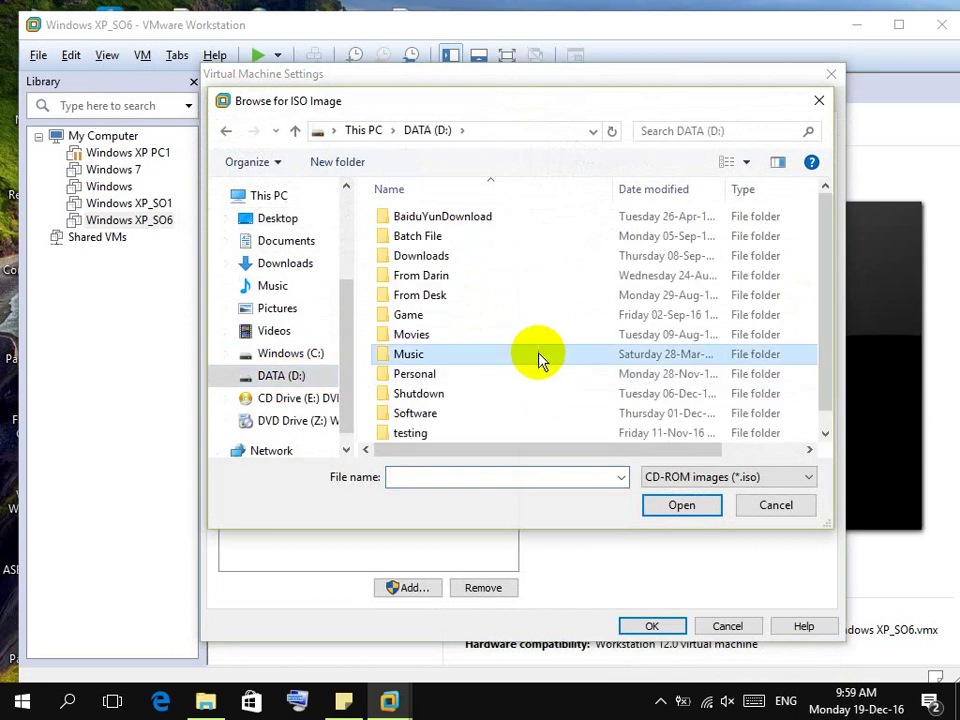
left_click(538, 378)
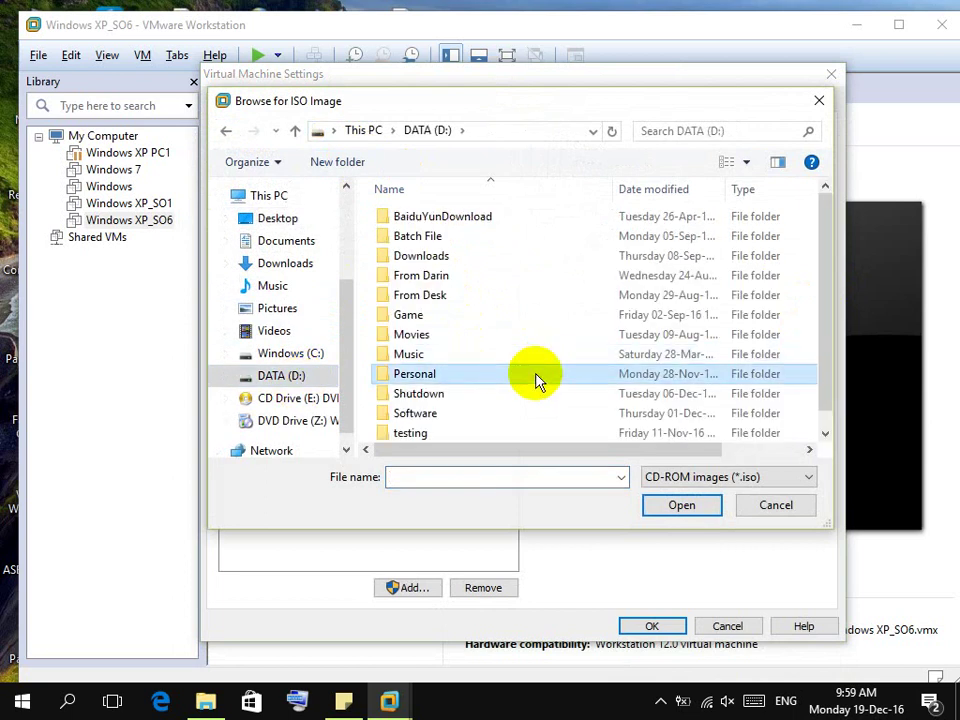
key("Down")
key("Down")
key("Return")
key("i")
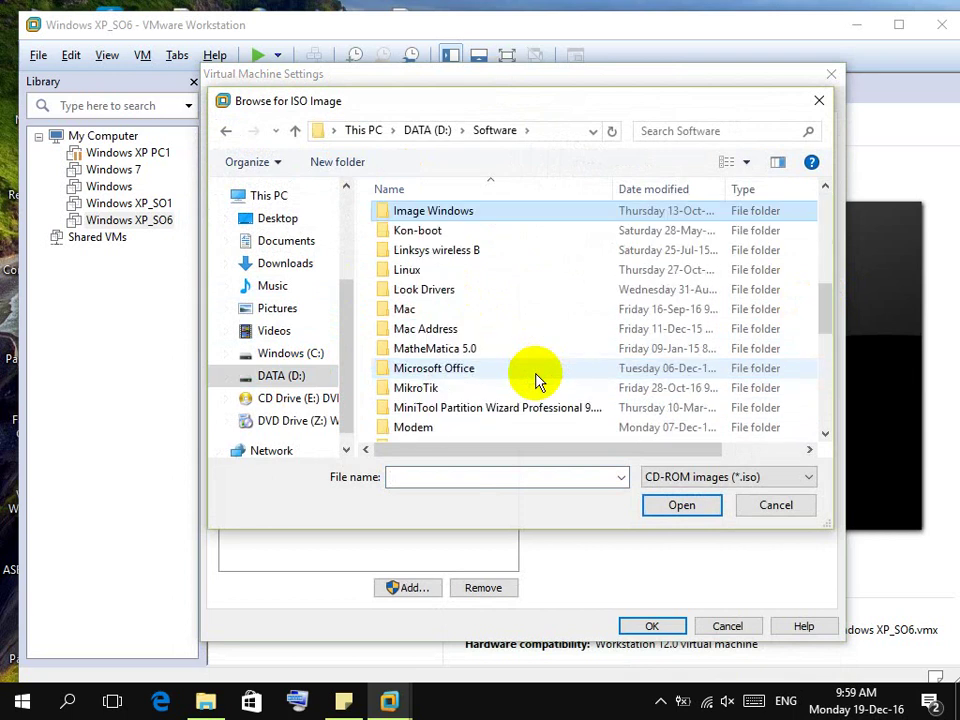
key("Return")
double_click(439, 317)
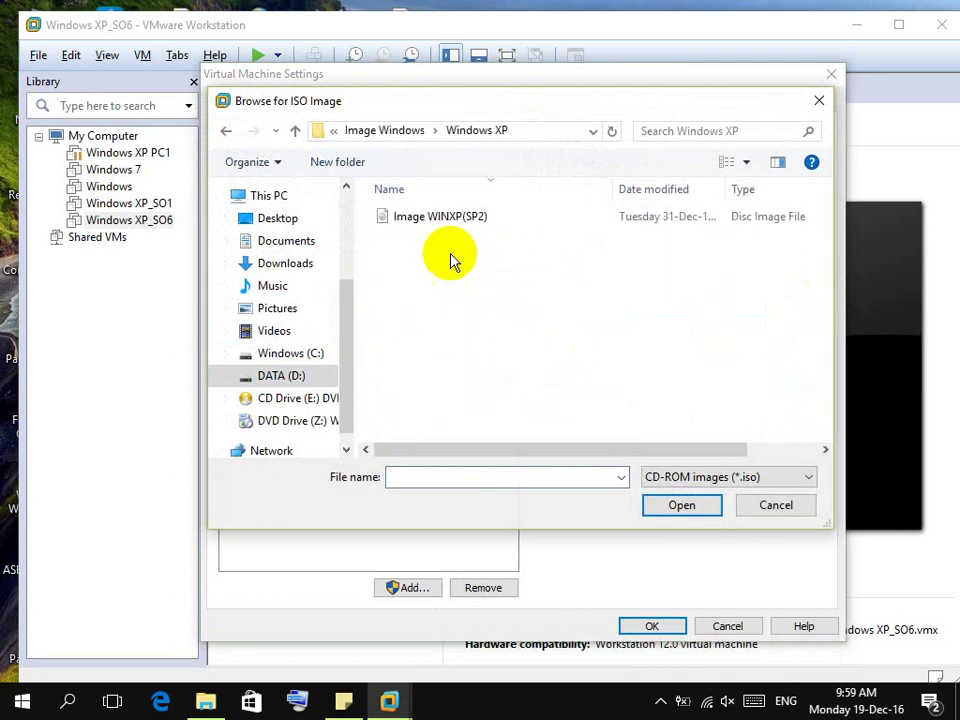
key("Down")
left_click(681, 505)
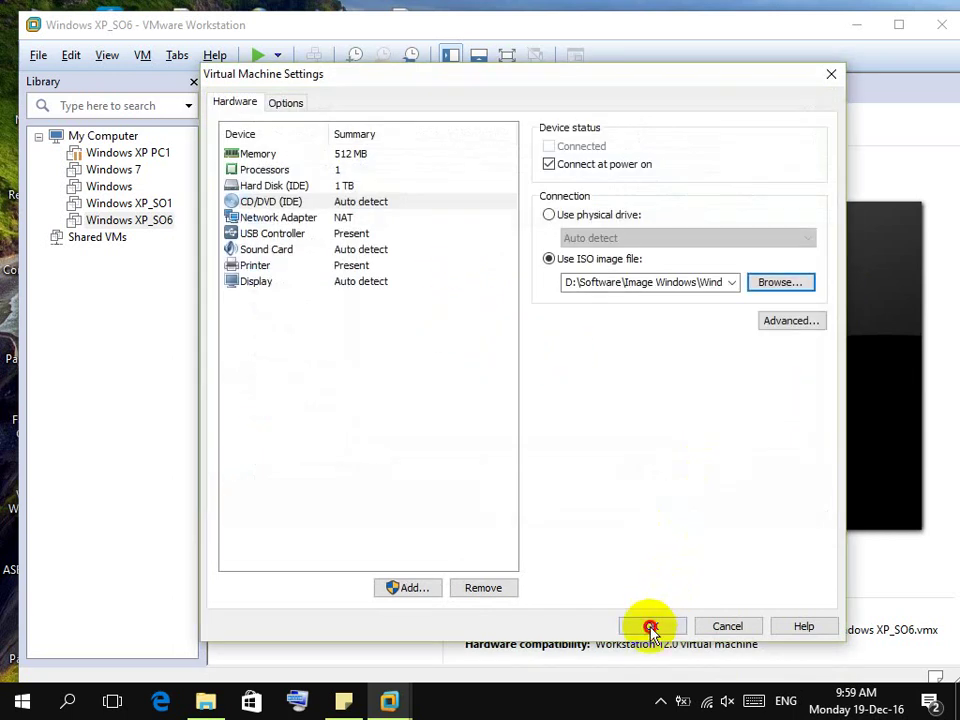
key("Return")
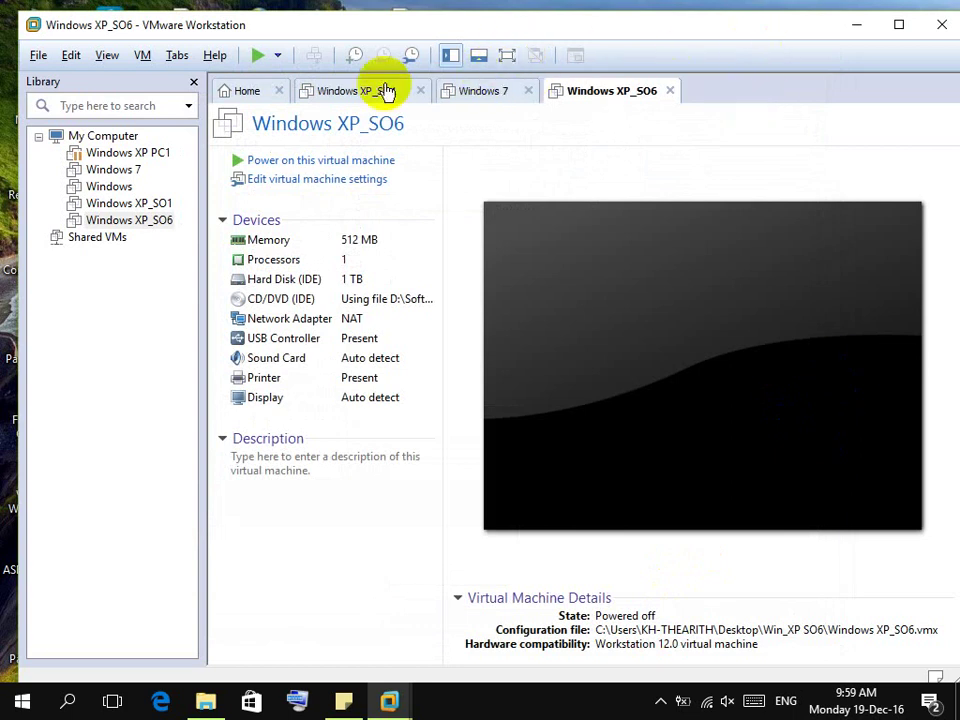
Check the CD/DVD drive's ISO image setting, close the settings, and power on the Windows XP_SO6 machine.
left_click(349, 302)
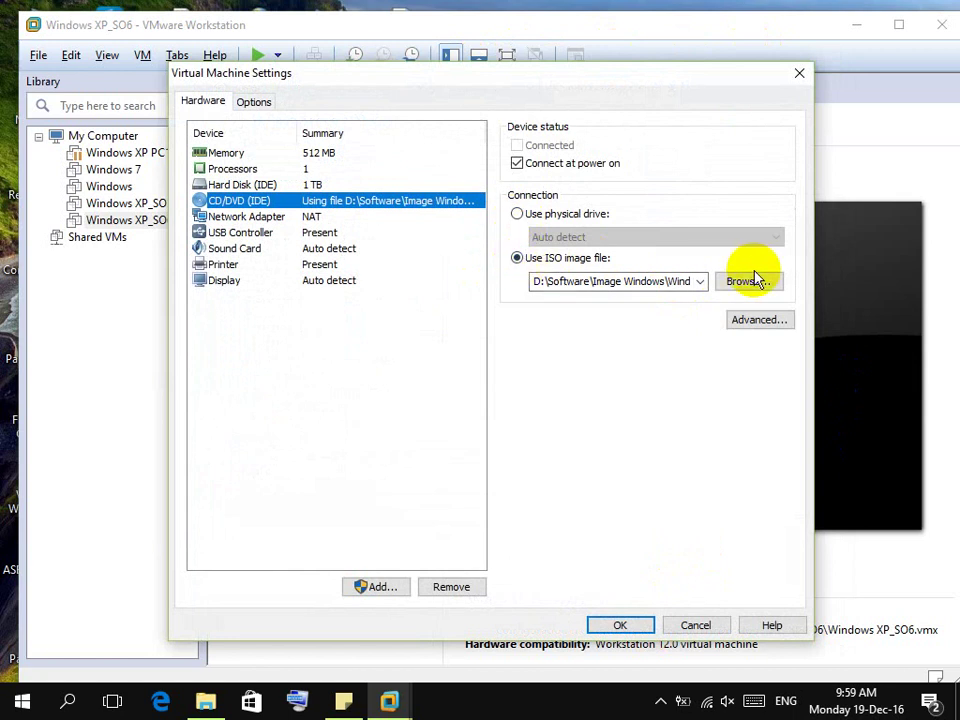
left_click(620, 626)
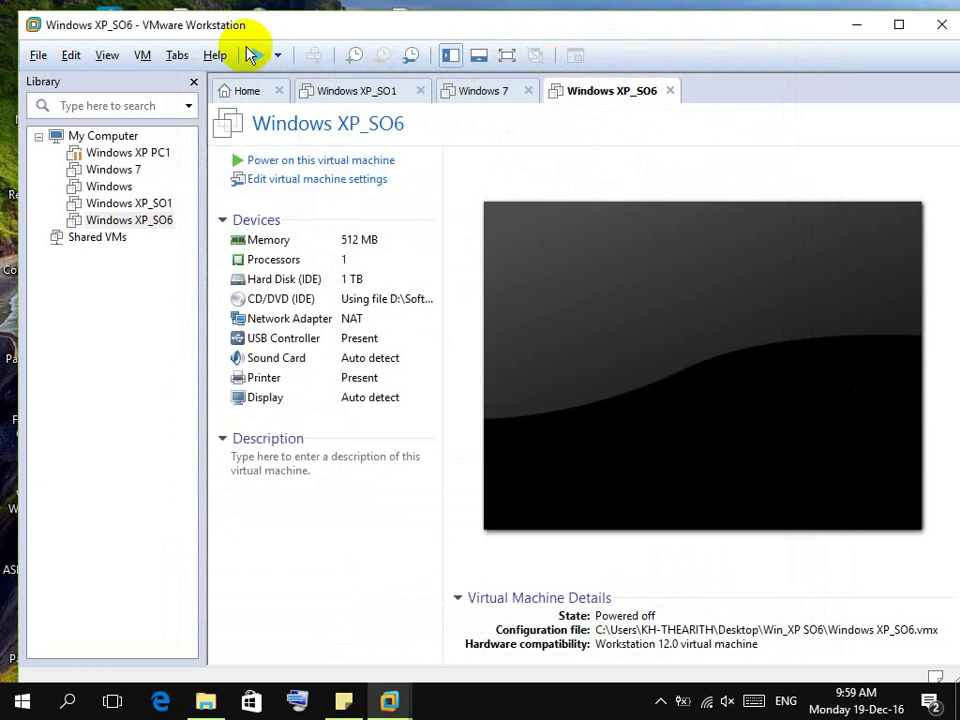
left_click(299, 161)
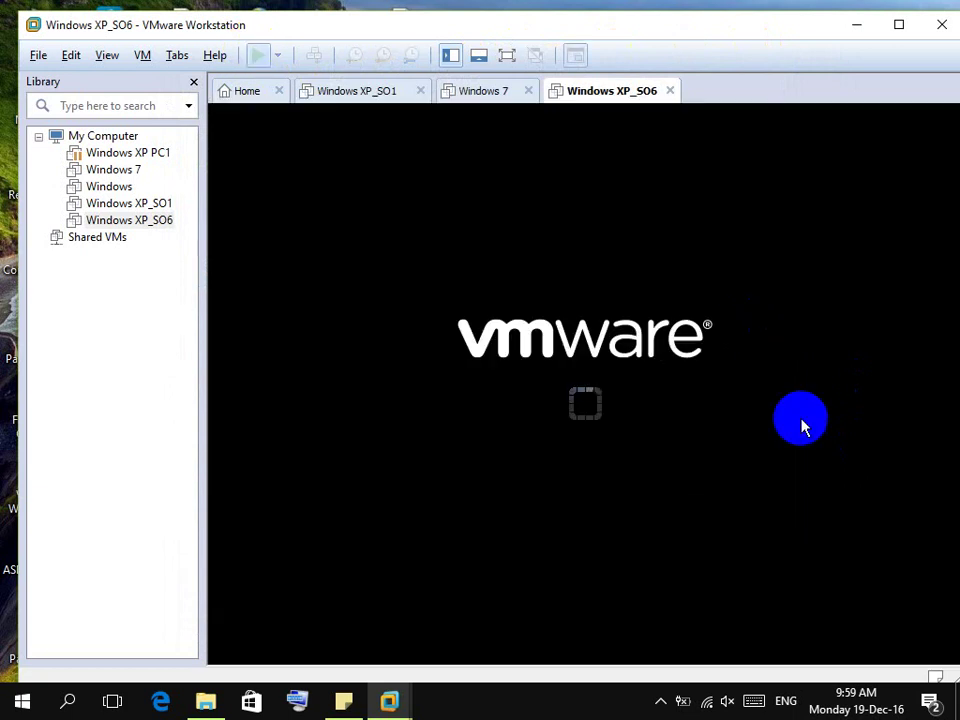
Give input to the booting Windows XP_SO6 machine, release it, and check the CD/DVD drive's settings without changing them.
left_click(822, 484)
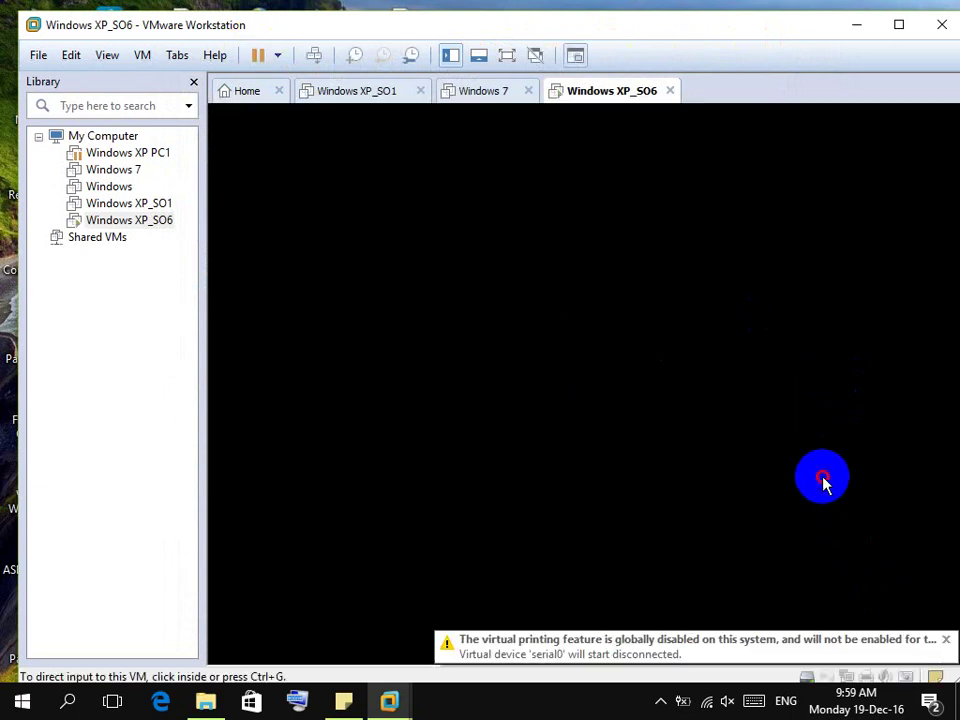
left_click(557, 277)
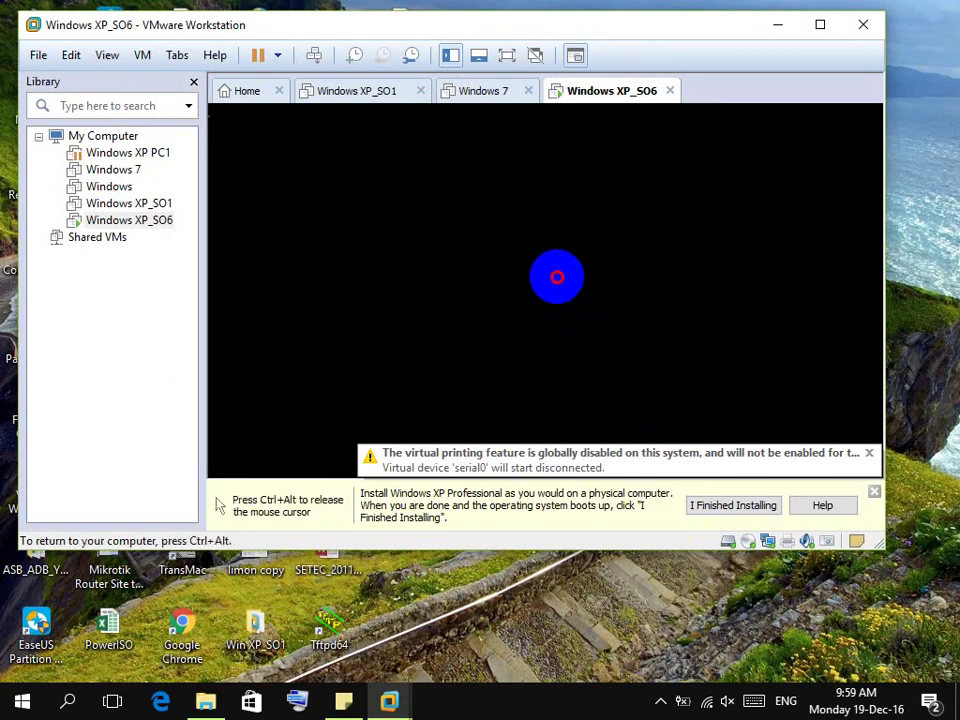
key("ctrl+alt")
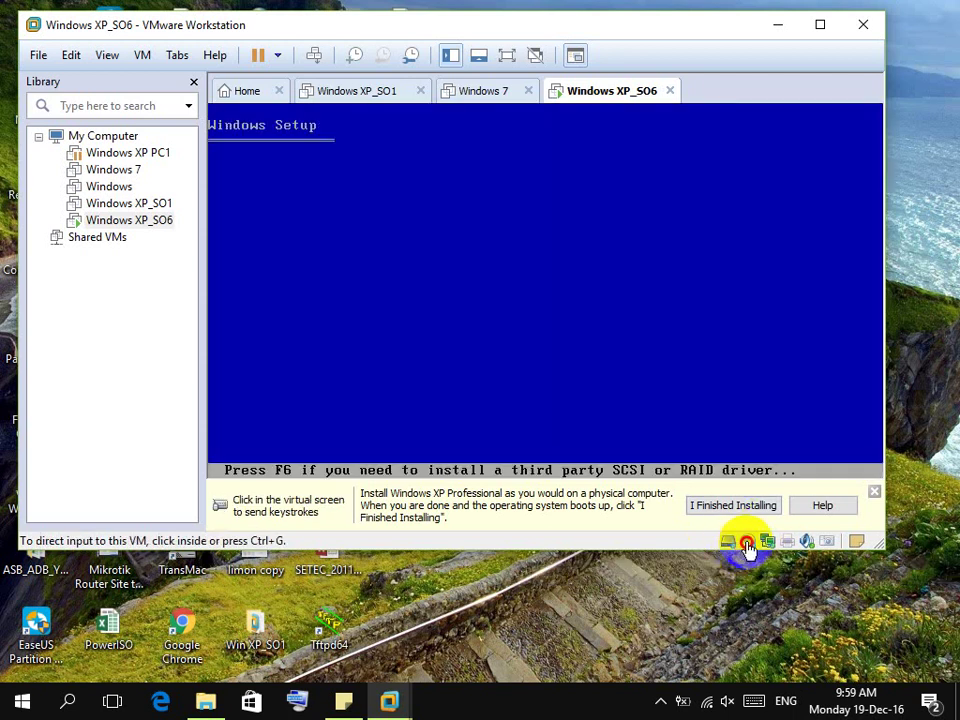
right_click(752, 544)
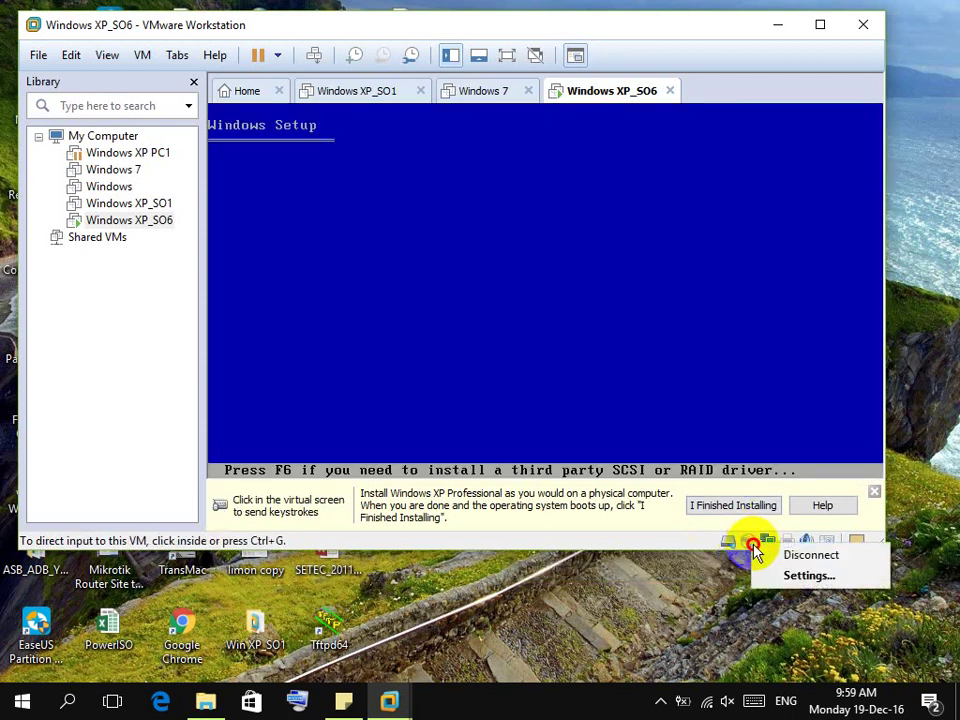
left_click(765, 574)
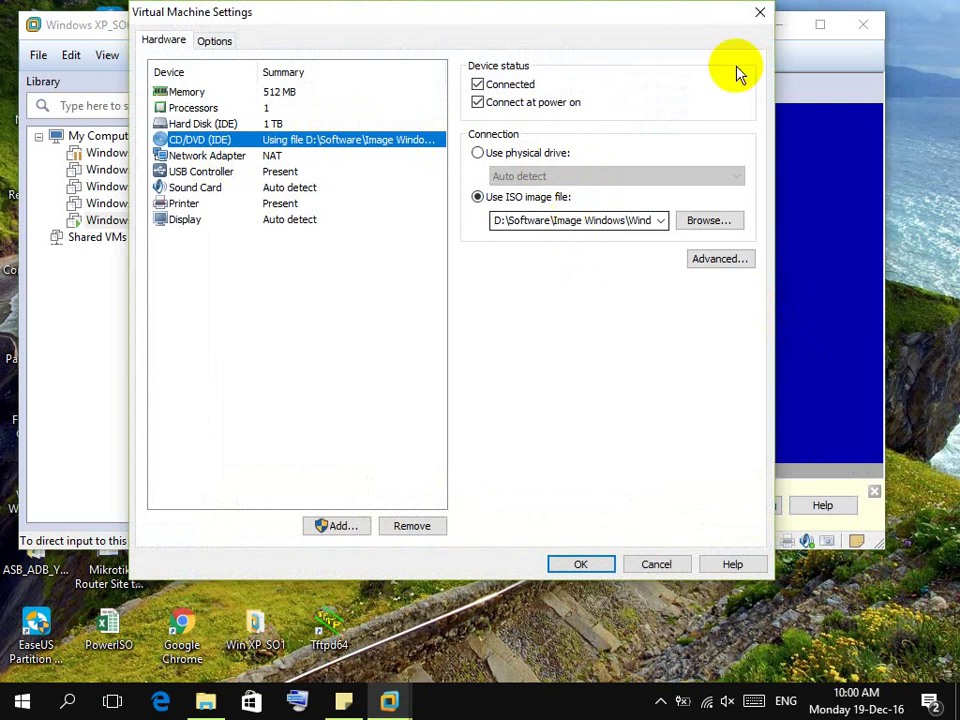
left_click(760, 12)
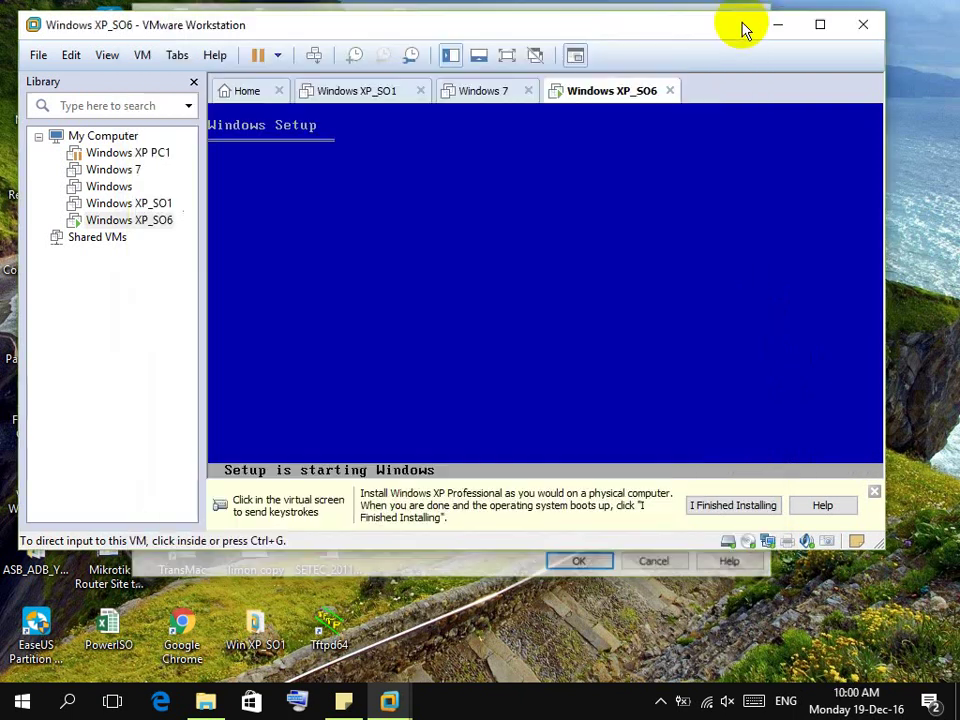
Show the Windows XP_SO6 machine in full screen, and practise directing input to it and releasing the pointer back to the host.
left_click(507, 55)
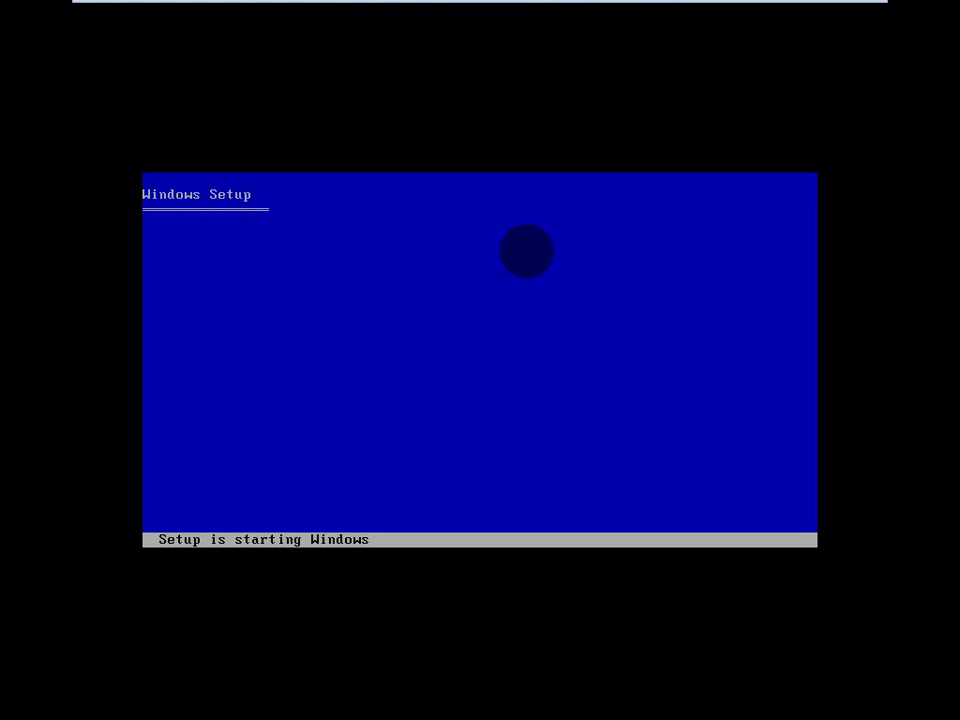
key("ctrl+alt")
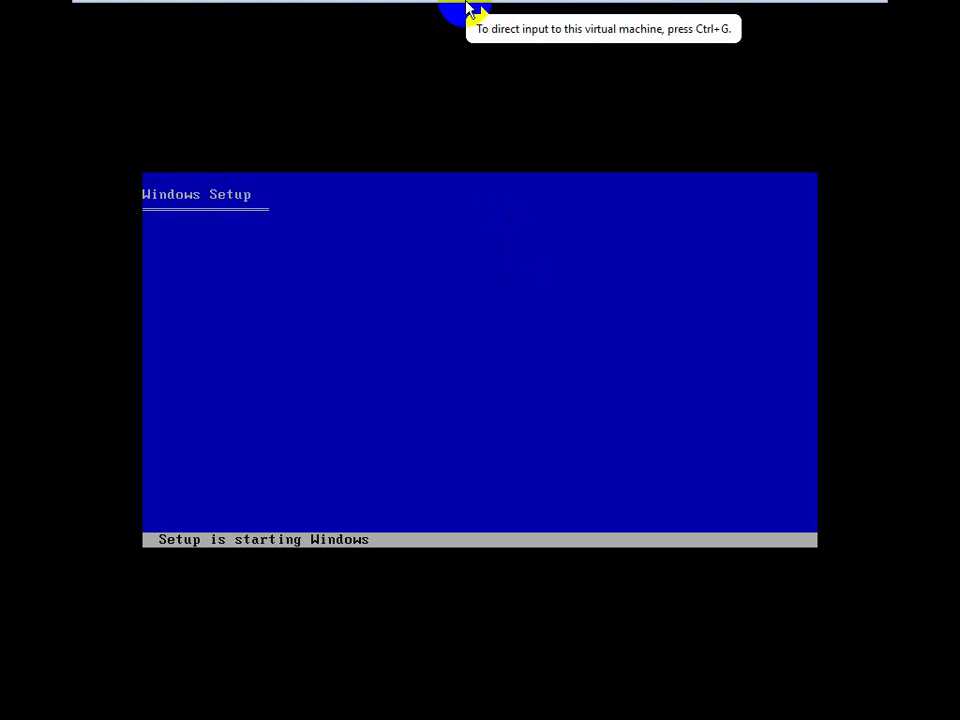
mouse_move(562, 10)
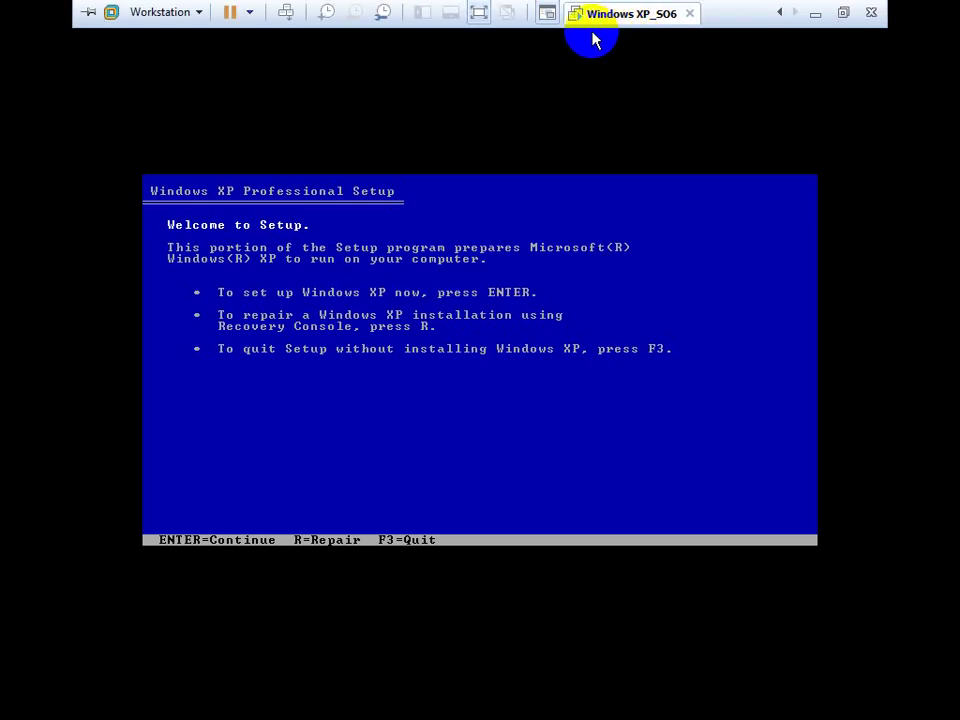
left_click(592, 303)
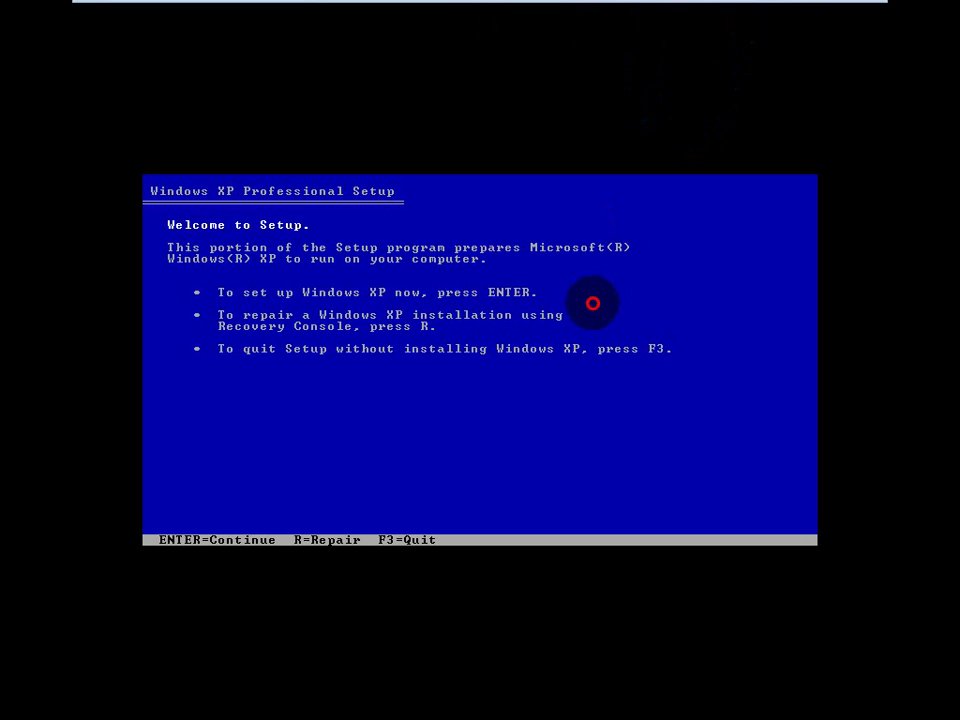
key("ctrl+alt")
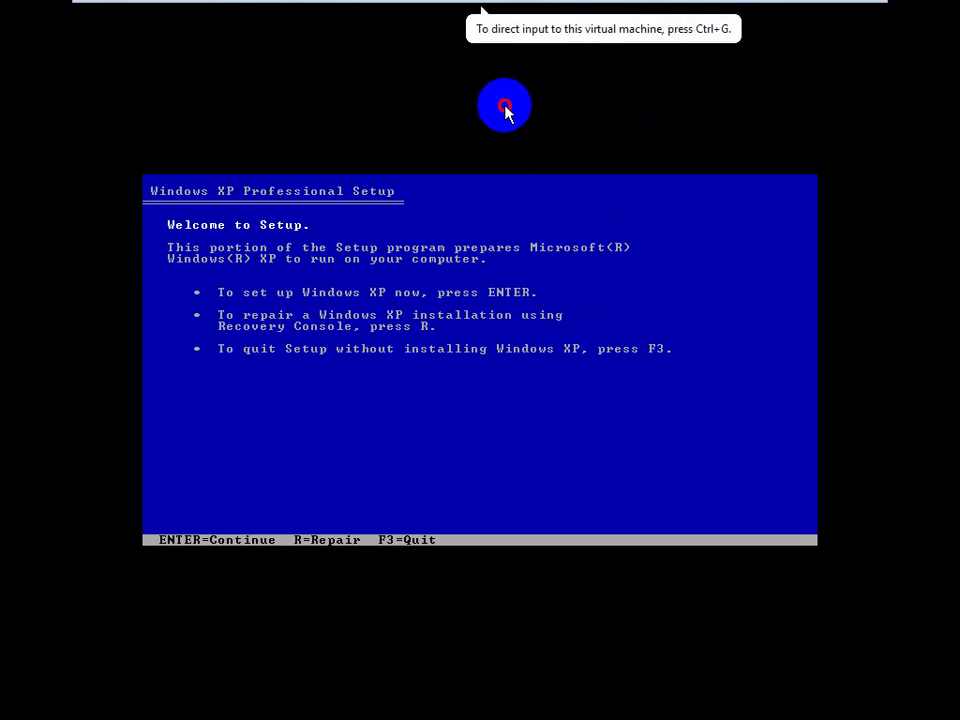
Direct input to the virtual machine, quit Windows XP Professional Setup, and restart the machine immediately.
left_click(428, 385)
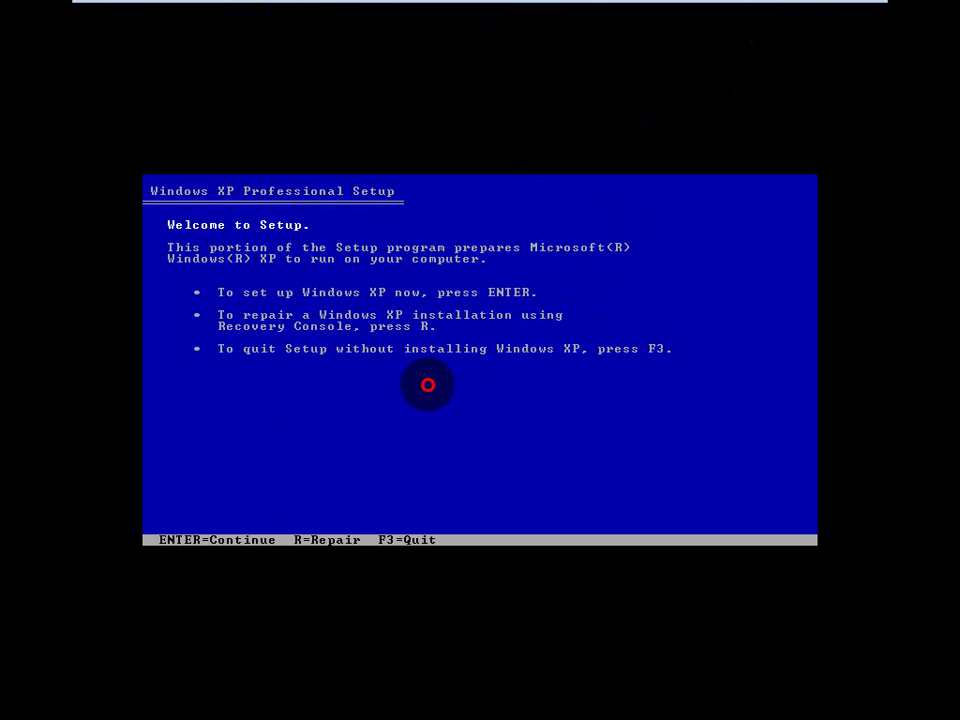
key("F3")
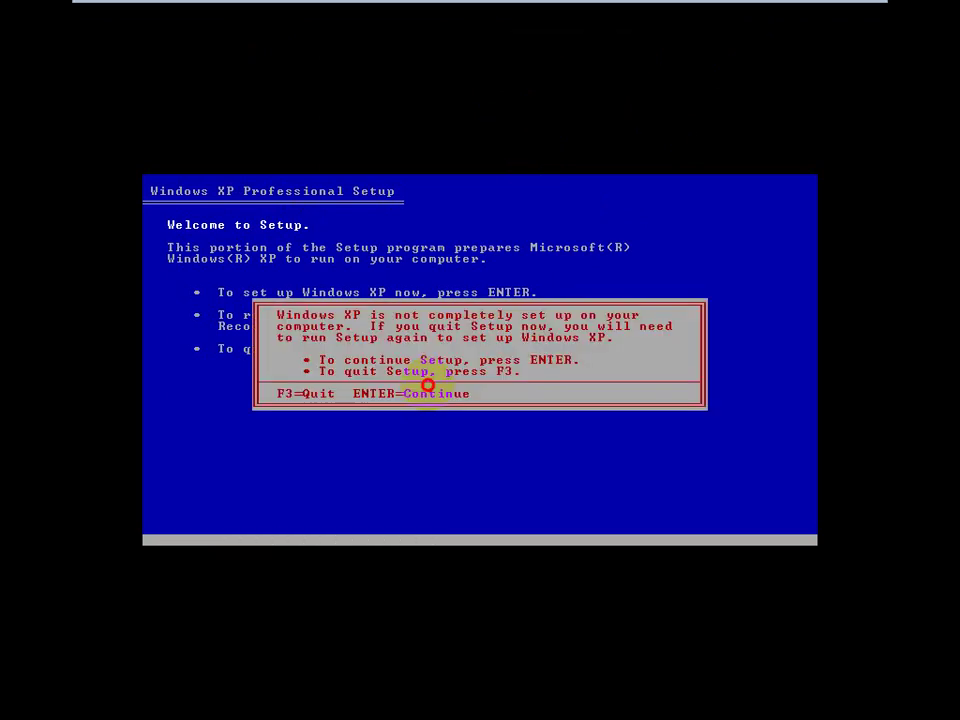
key("F3")
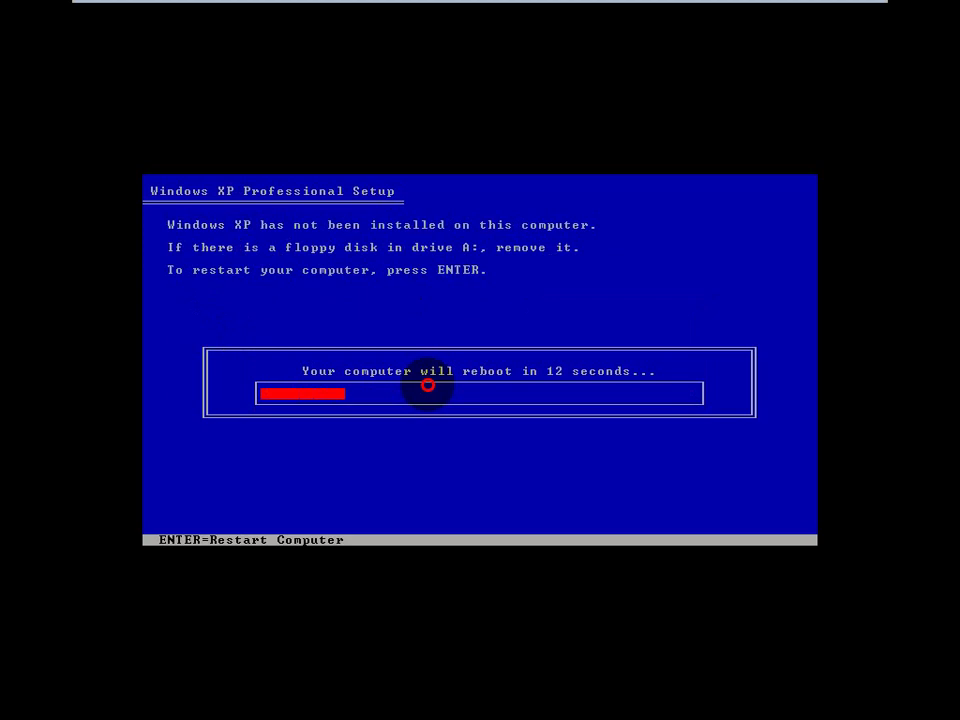
key("Return")
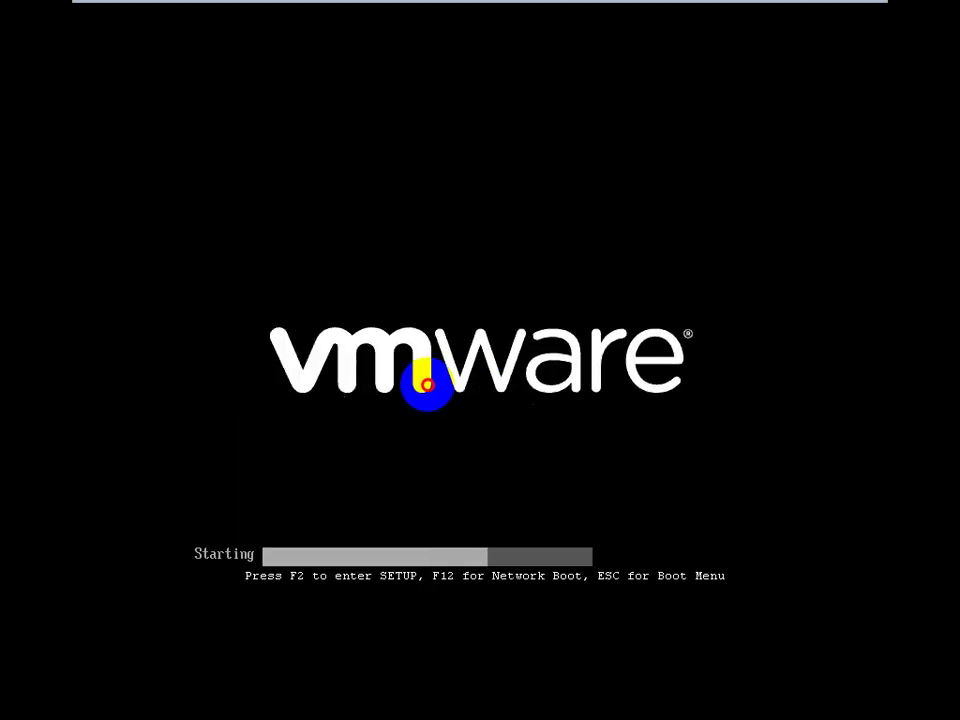
Enter the PhoenixBIOS Setup Utility during startup and go to the Boot device order.
key("F2")
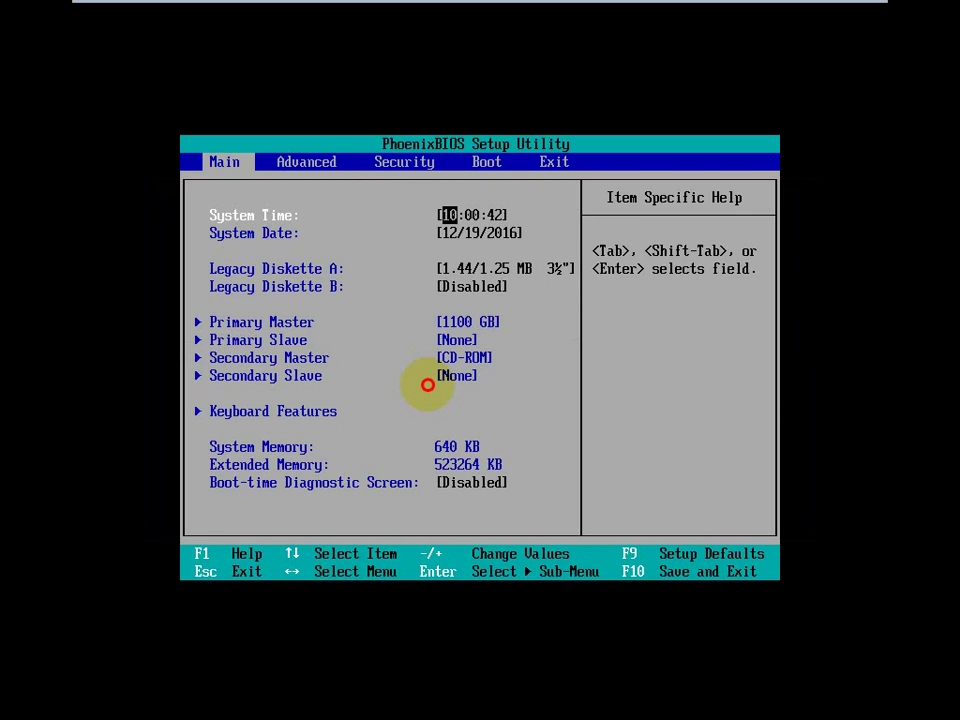
key("Right")
key("Right")
key("Right")
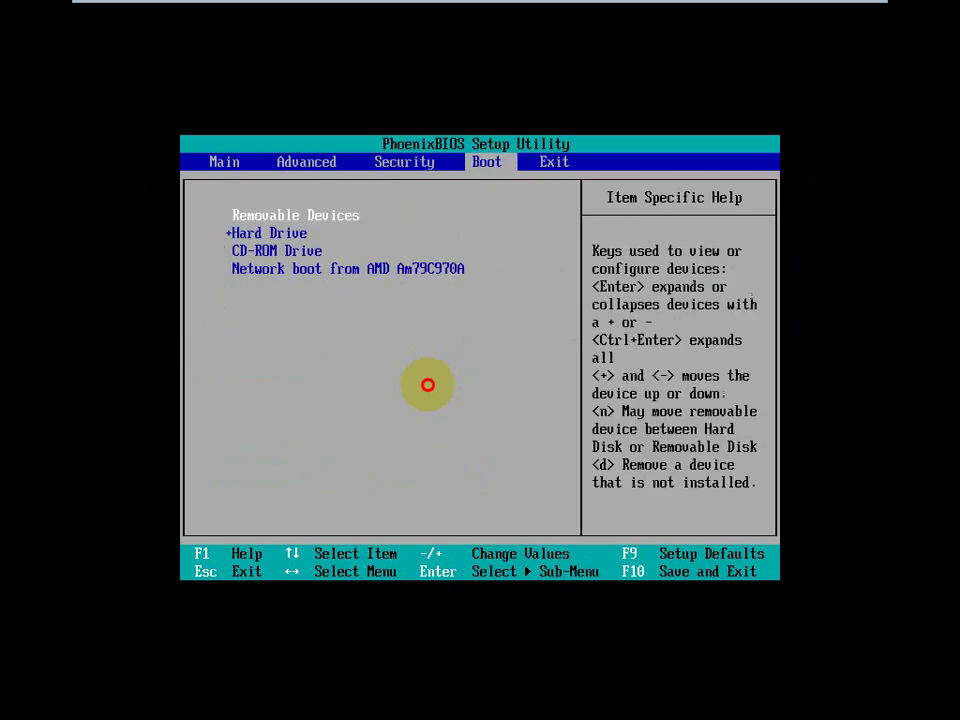